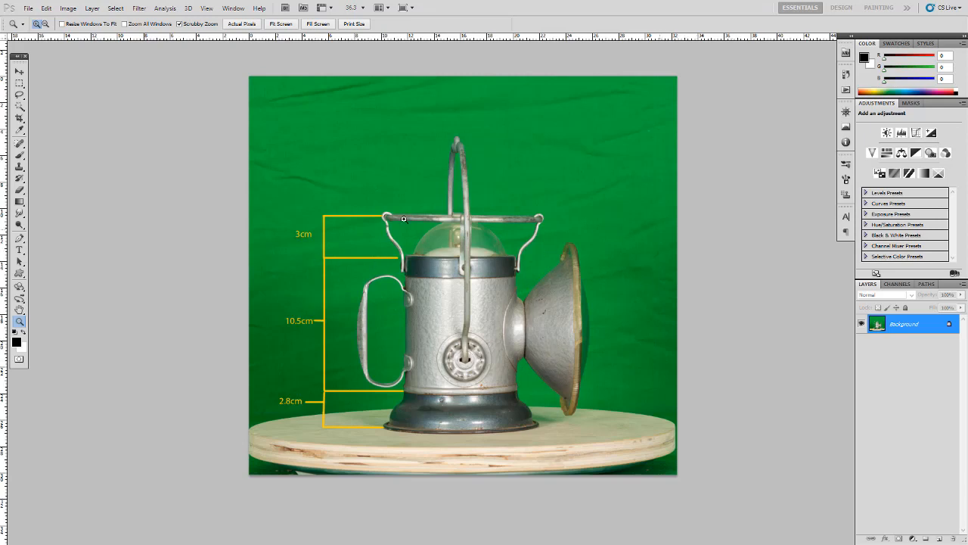
Switch to the Flickr album in the browser, open the green-screen lamp photo and show its download sizes
{"action": "key", "text": "alt+Tab"}
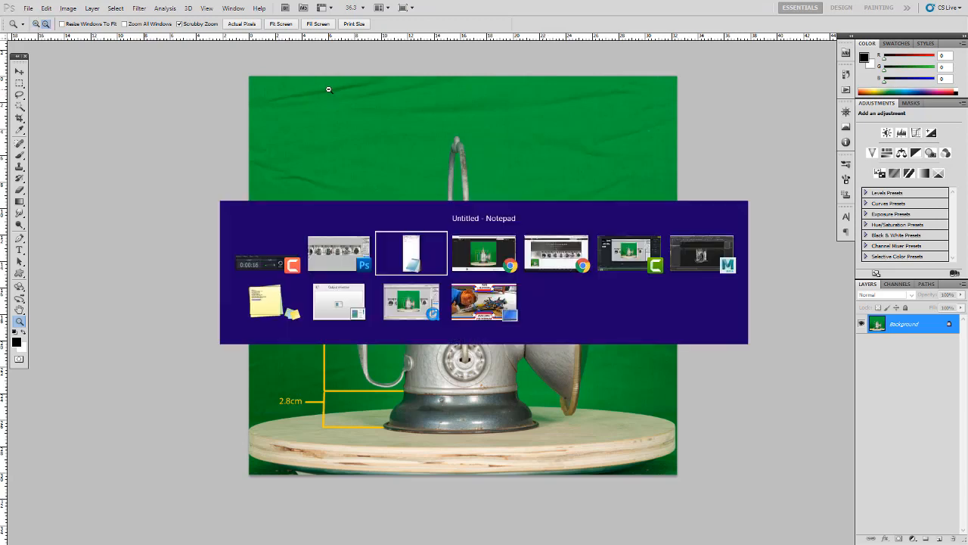
{"action": "key", "text": "alt+Tab"}
{"action": "key", "text": "alt+Tab"}
{"action": "key", "text": "Escape"}
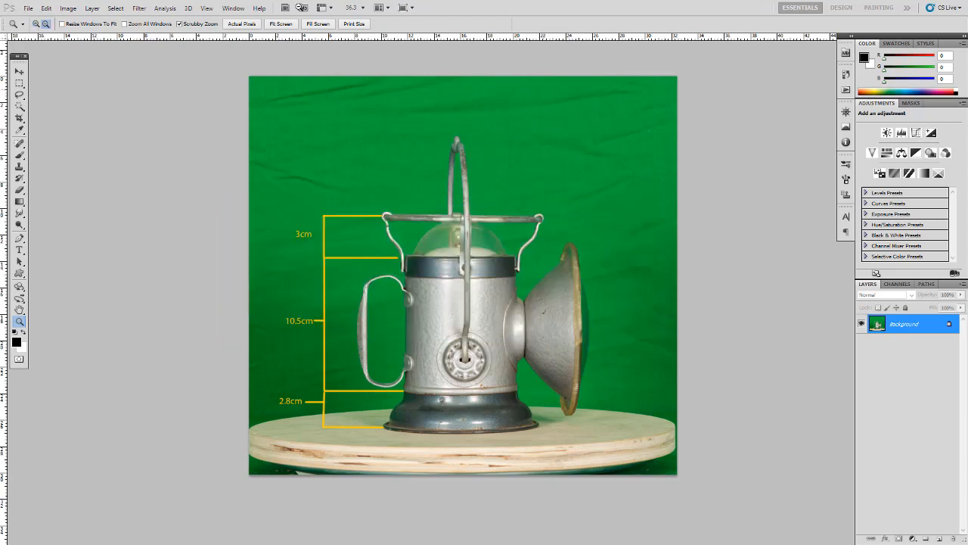
{"action": "key", "text": "alt+Tab"}
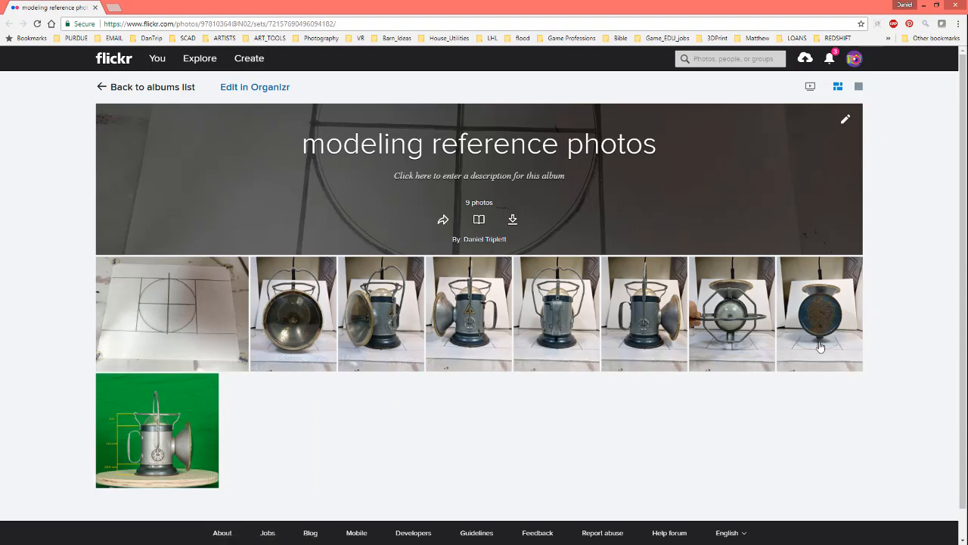
{"action": "left_click", "coordinate": [157, 429]}
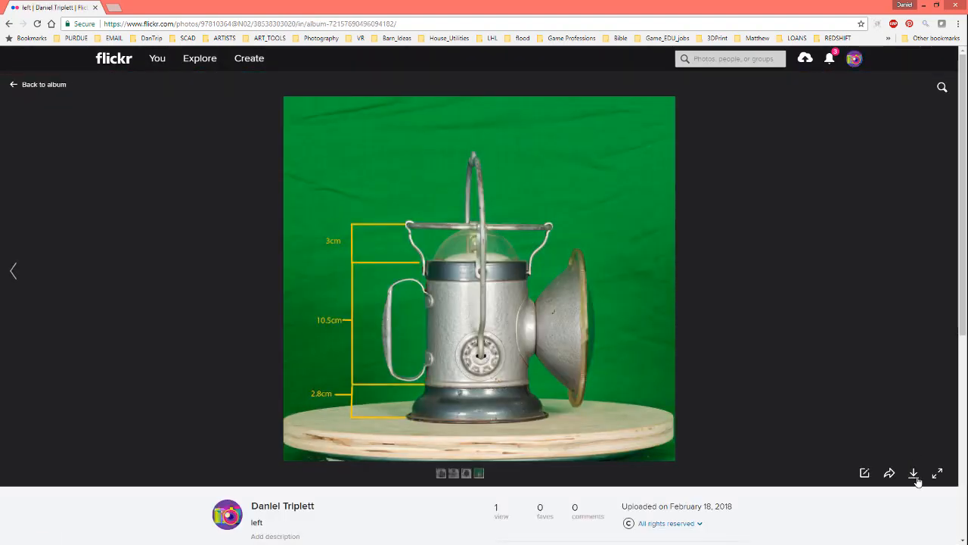
{"action": "left_click", "coordinate": [914, 473]}
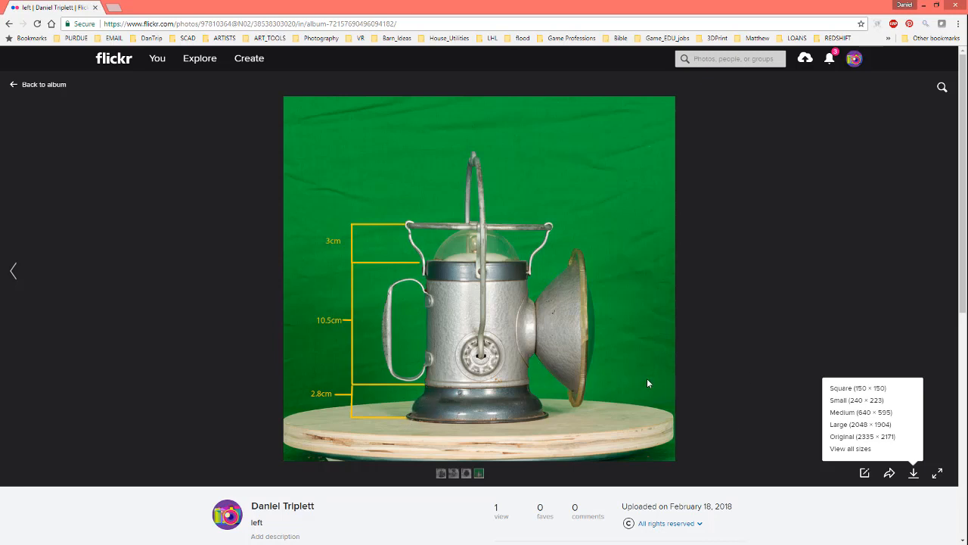
{"action": "left_click", "coordinate": [773, 383]}
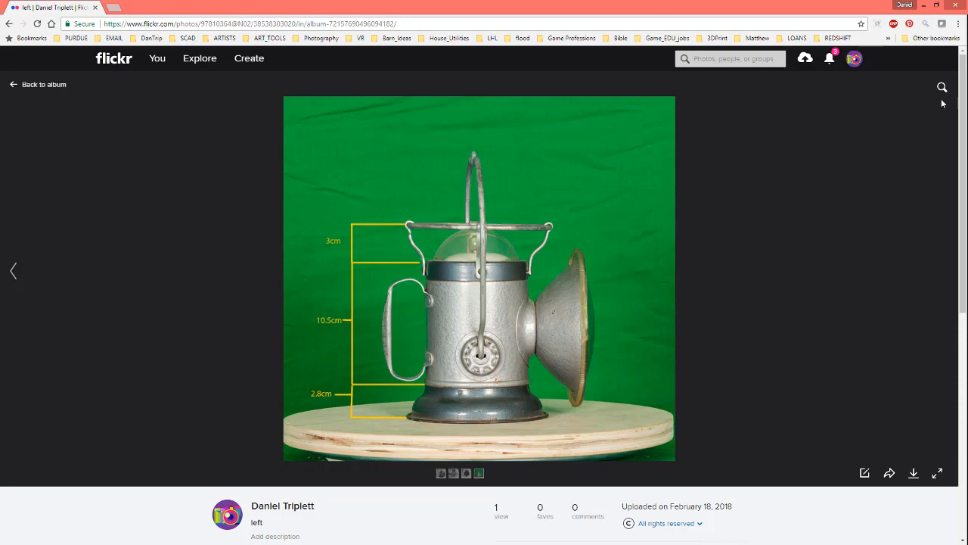
Switch to Maya and add a polygon plane to the scene with the lamp reference images
{"action": "key", "text": "alt+Tab"}
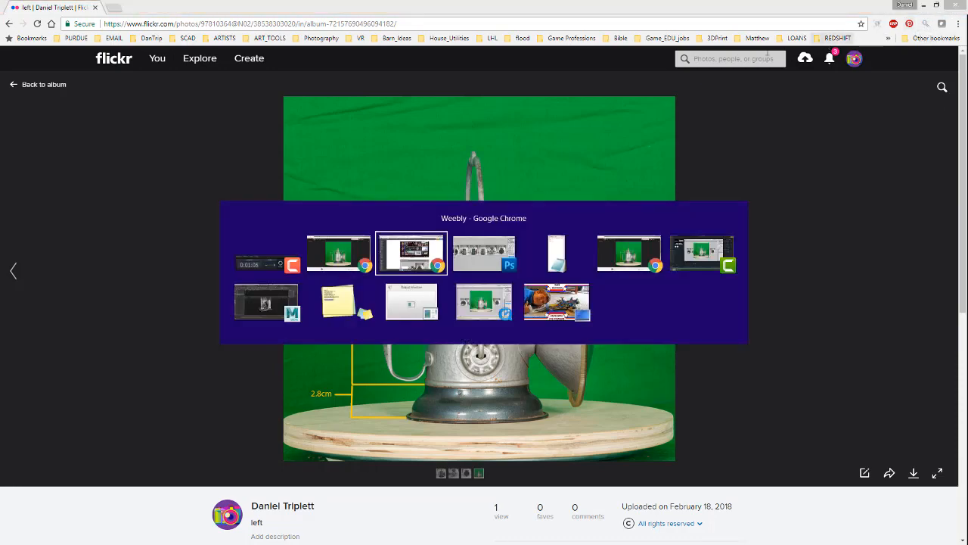
{"action": "key", "text": "alt+Tab"}
{"action": "key", "text": "alt+Tab"}
{"action": "key", "text": "alt+Tab"}
{"action": "key", "text": "alt+Tab"}
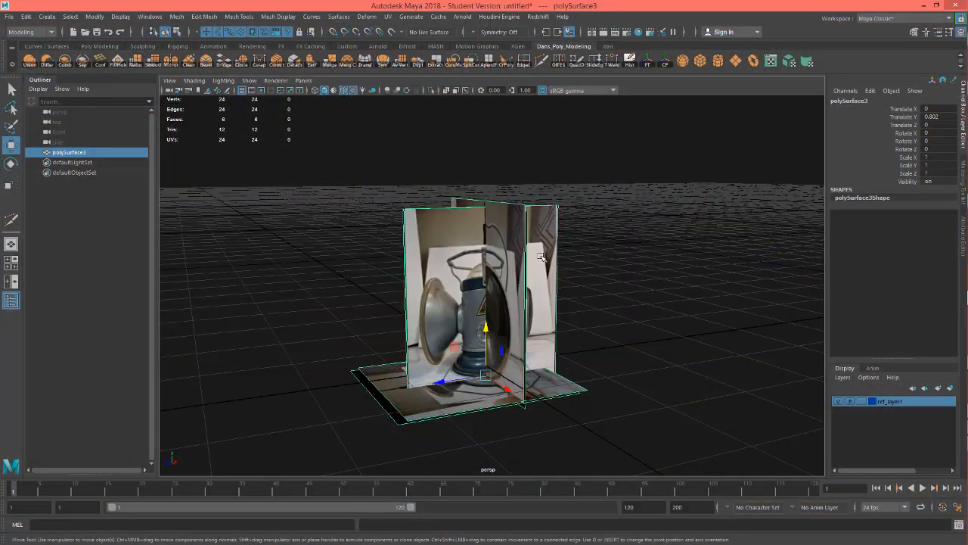
{"action": "left_click_drag", "start_coordinate": [541, 286], "coordinate": [567, 281], "text": "alt"}
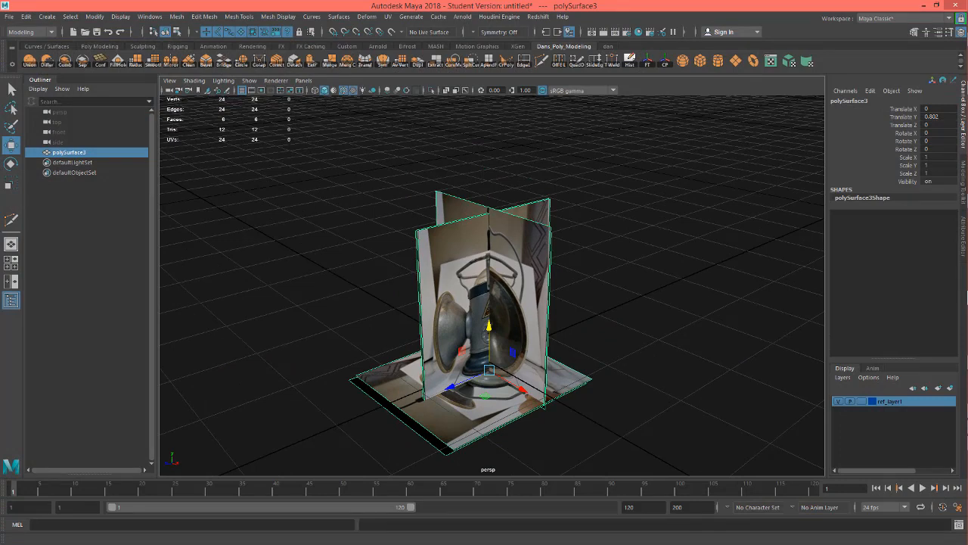
{"action": "left_click_drag", "start_coordinate": [789, 59], "coordinate": [773, 2]}
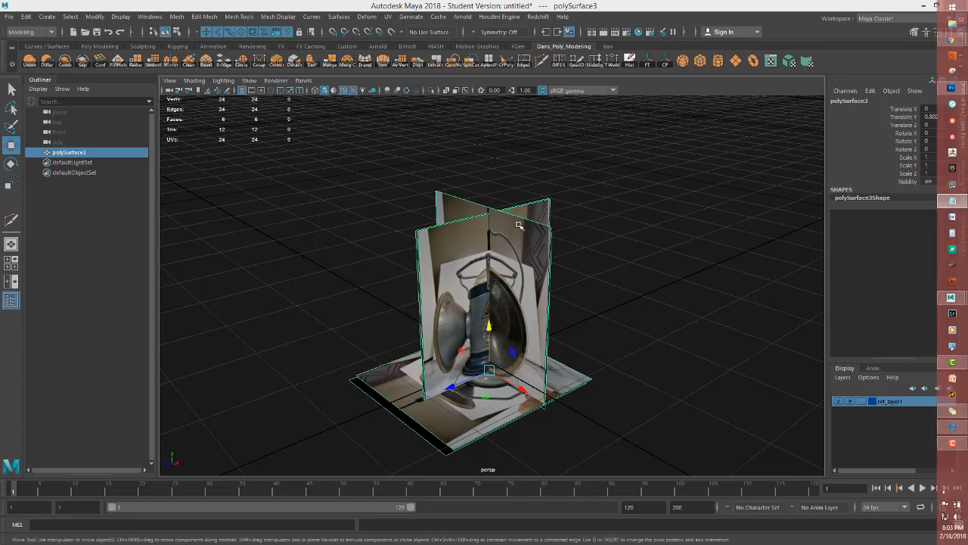
{"action": "left_click", "coordinate": [735, 62]}
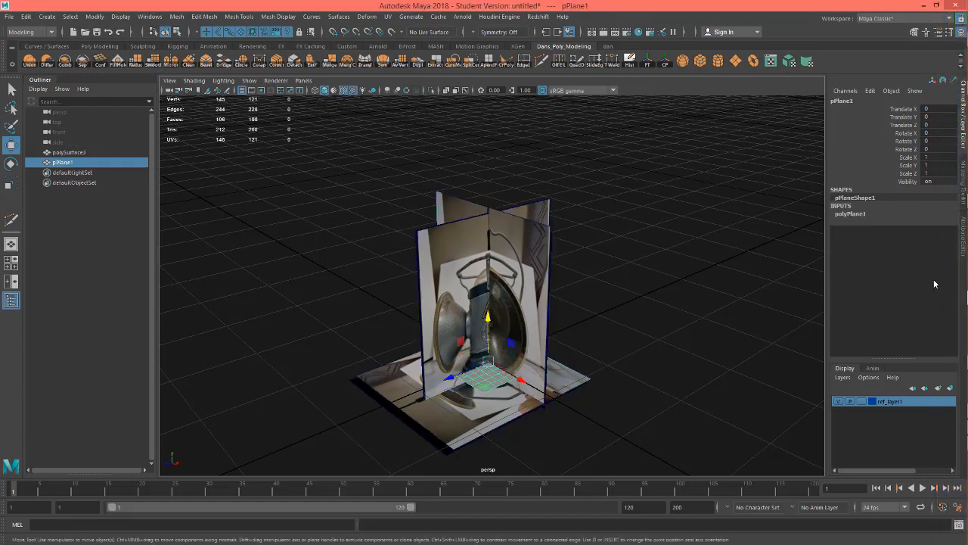
Set the new plane's width to 23.35 and its height to 21.71
{"action": "left_click", "coordinate": [851, 214]}
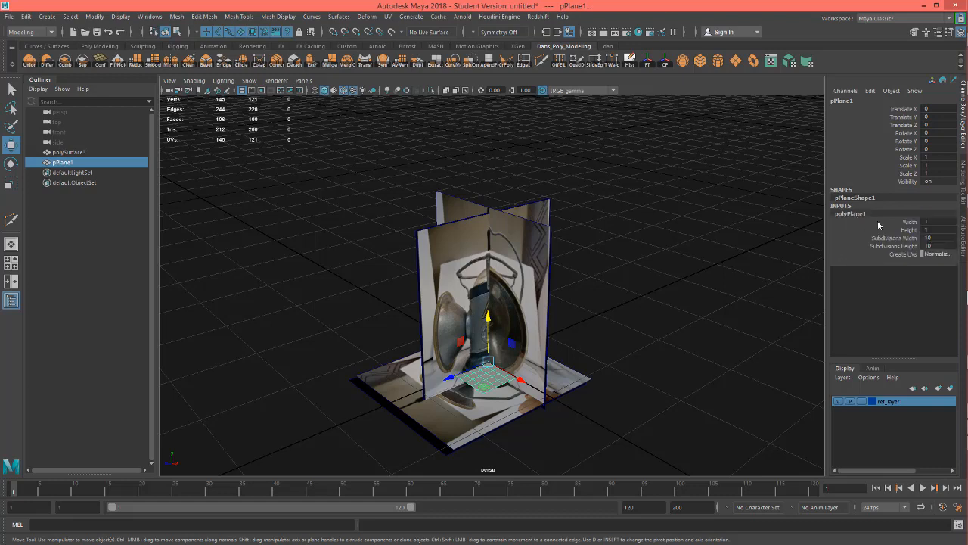
{"action": "double_click", "coordinate": [931, 221]}
{"action": "type", "text": "27.35"}
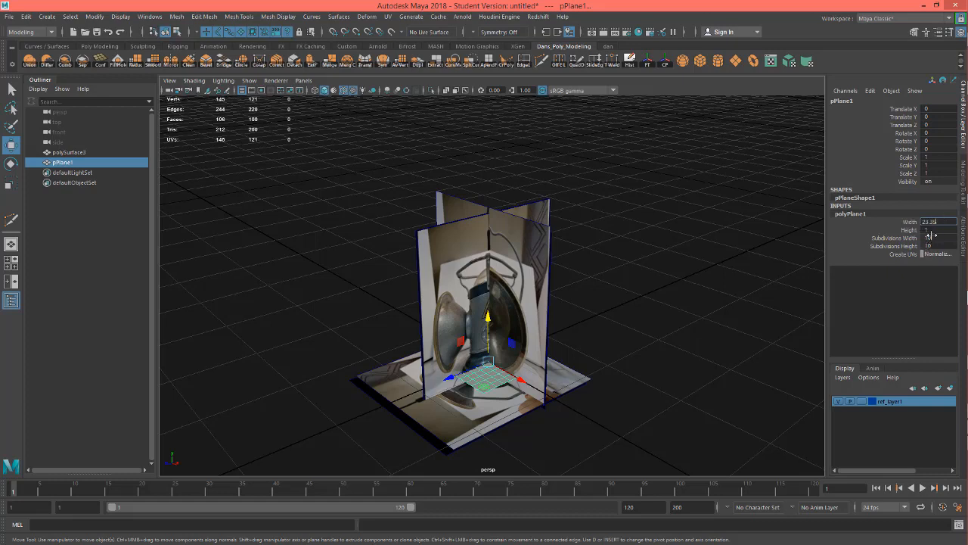
{"action": "key", "text": "Tab"}
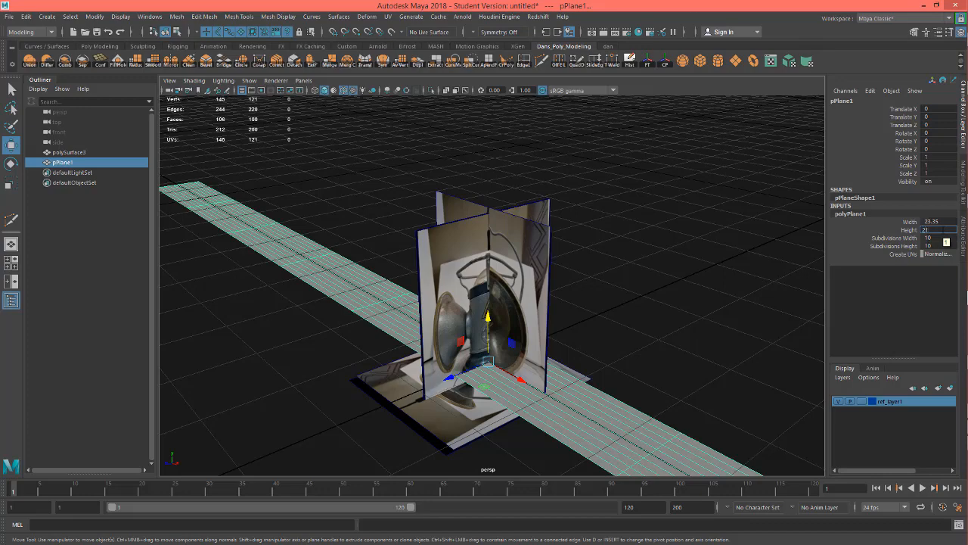
{"action": "key", "text": "Return"}
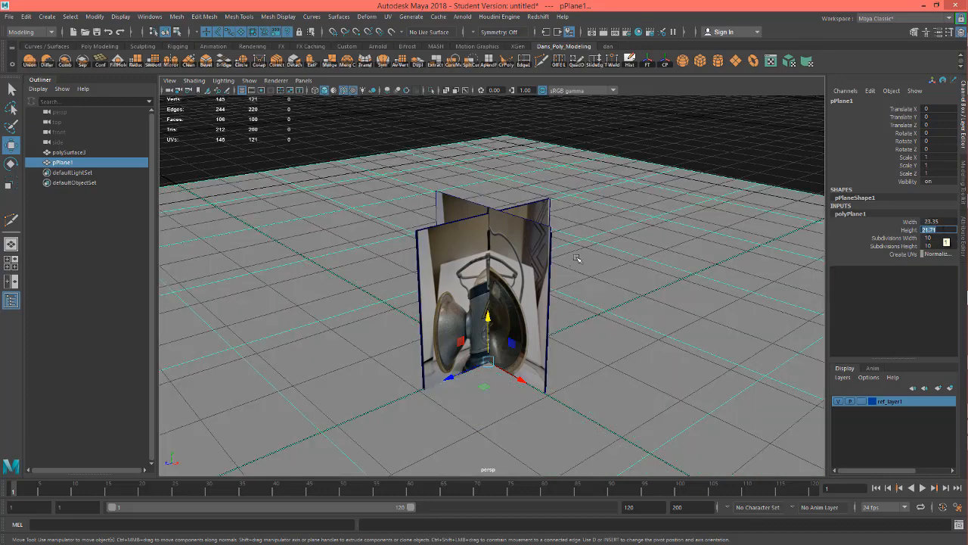
Set the plane's width and height subdivisions to 1 and hide the viewport grid
{"action": "left_click_drag", "start_coordinate": [640, 312], "coordinate": [774, 242], "text": "alt"}
{"action": "left_click_drag", "start_coordinate": [697, 281], "coordinate": [629, 287], "text": "alt"}
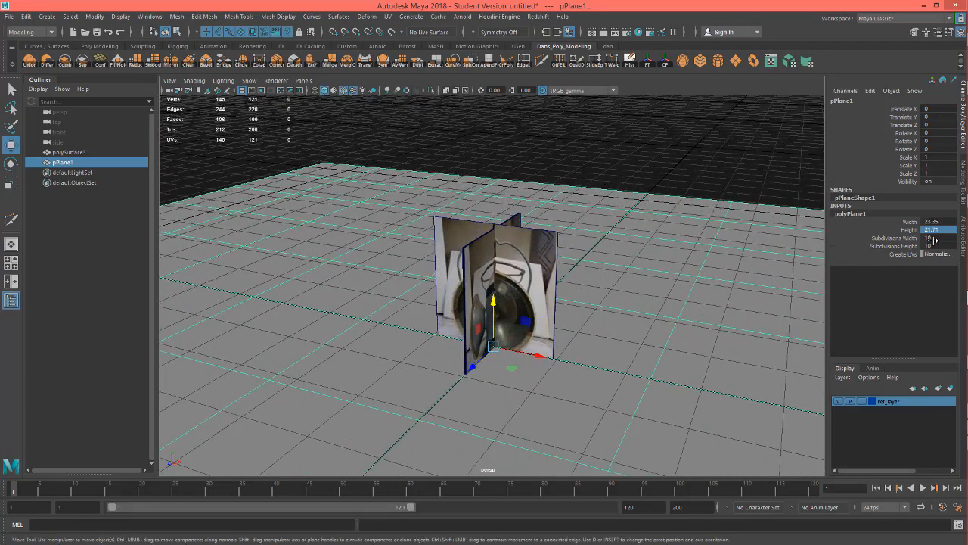
{"action": "left_click_drag", "start_coordinate": [933, 240], "coordinate": [933, 247]}
{"action": "type", "text": "1"}
{"action": "key", "text": "Return"}
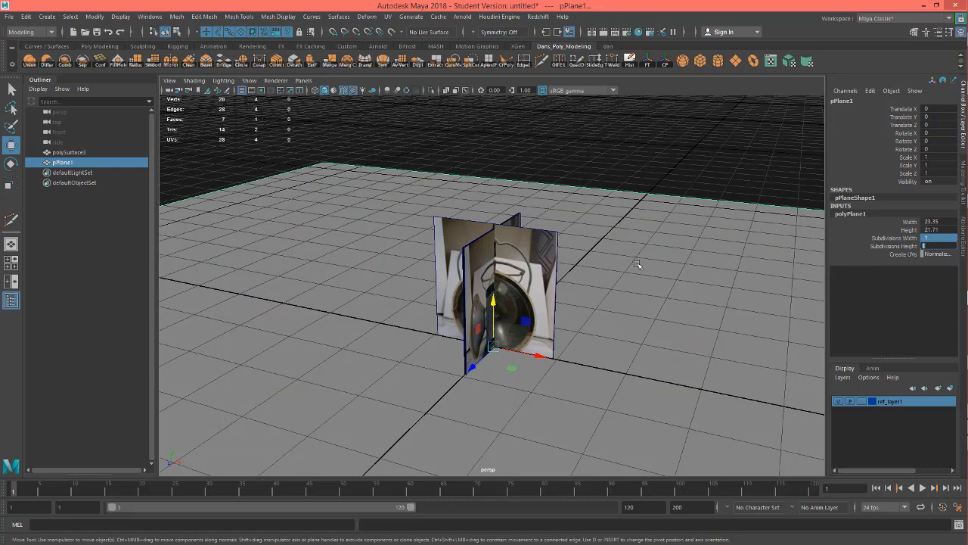
{"action": "left_click", "coordinate": [241, 90]}
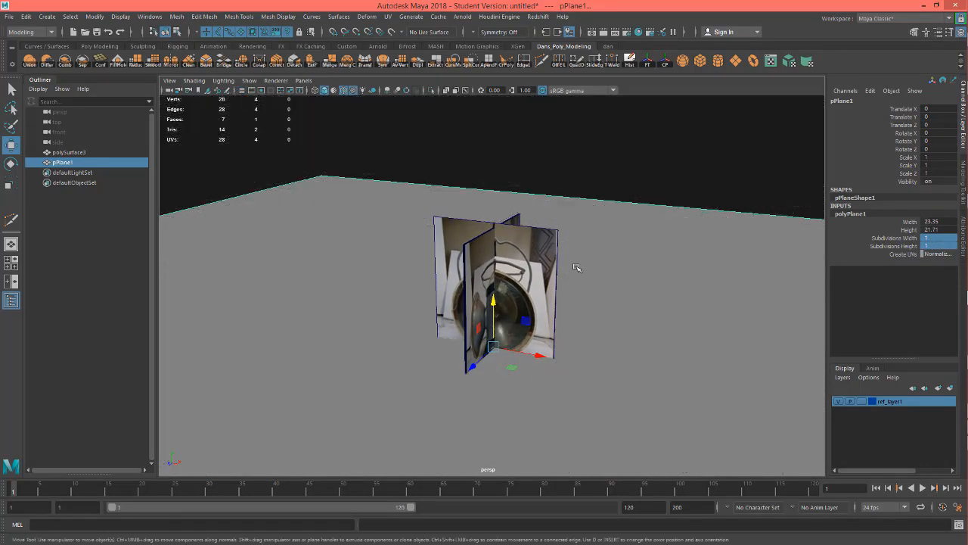
Open the UV Editor for the plane and reposition its window so the whole UV layout is visible
{"action": "left_click_drag", "start_coordinate": [578, 269], "coordinate": [595, 151], "text": "alt"}
{"action": "left_click_drag", "start_coordinate": [634, 179], "coordinate": [622, 184], "text": "alt"}
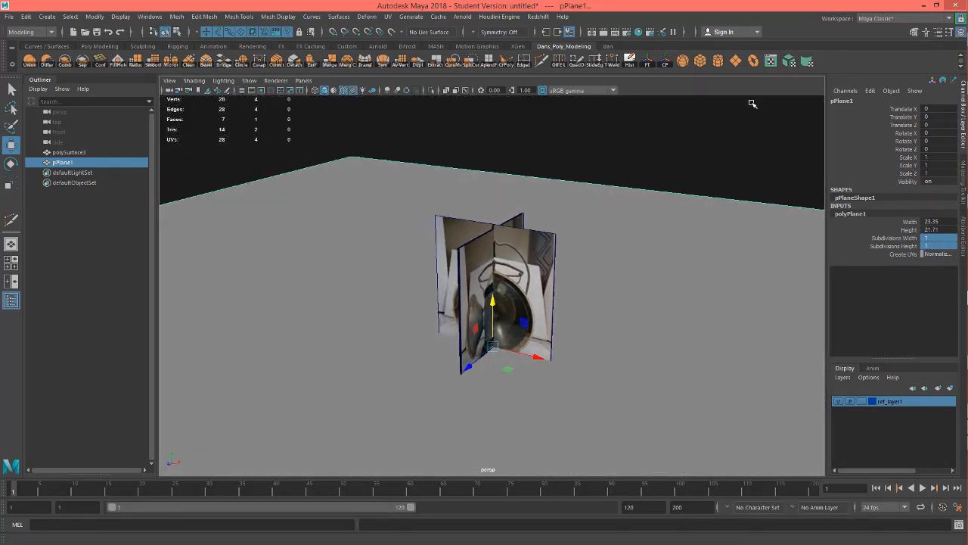
{"action": "left_click", "coordinate": [771, 62]}
{"action": "left_click", "coordinate": [493, 145]}
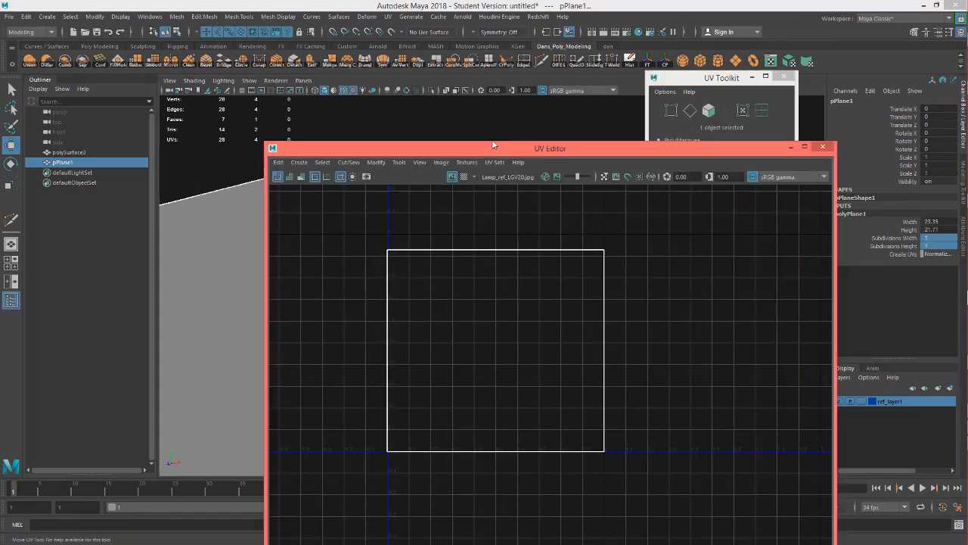
{"action": "left_click_drag", "start_coordinate": [518, 154], "coordinate": [447, 142]}
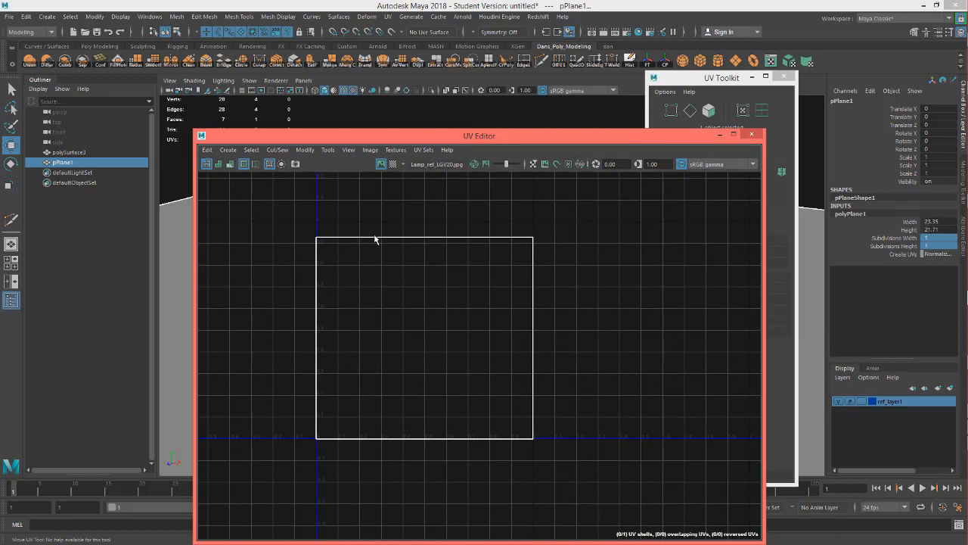
Move the plane's two upper UVs to the top of the 0–1 space with grid snapping, and close the UV windows
{"action": "right_click_drag", "start_coordinate": [375, 239], "coordinate": [412, 229]}
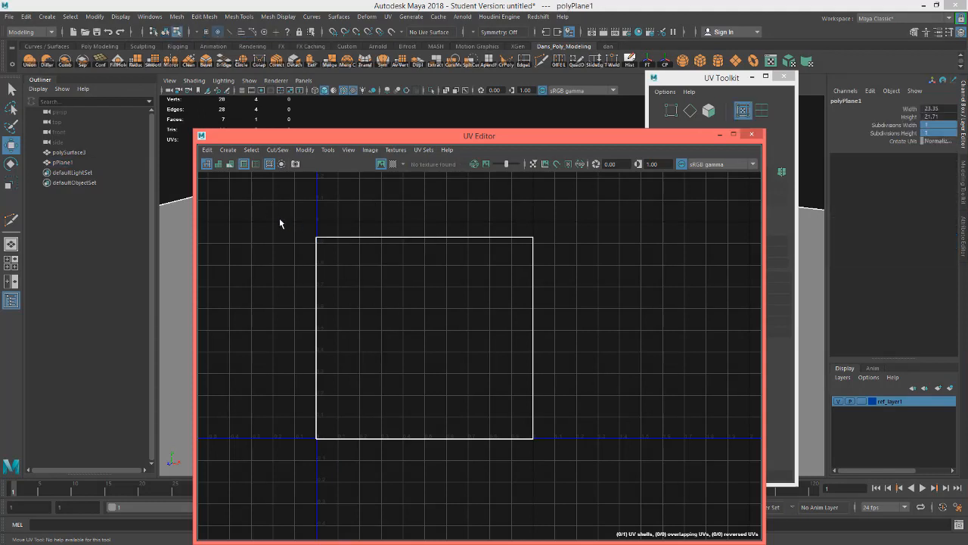
{"action": "left_click_drag", "start_coordinate": [266, 214], "coordinate": [629, 267]}
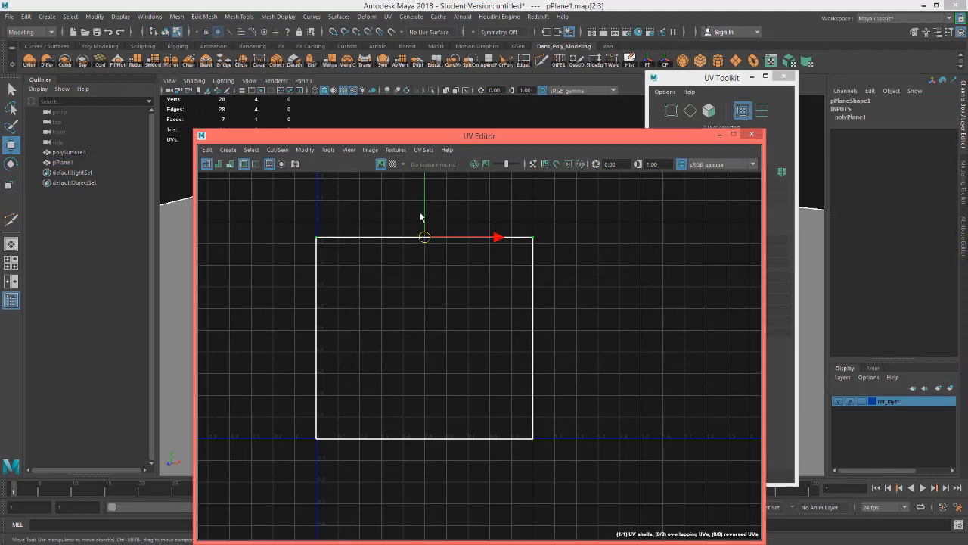
{"action": "key", "text": "x"}
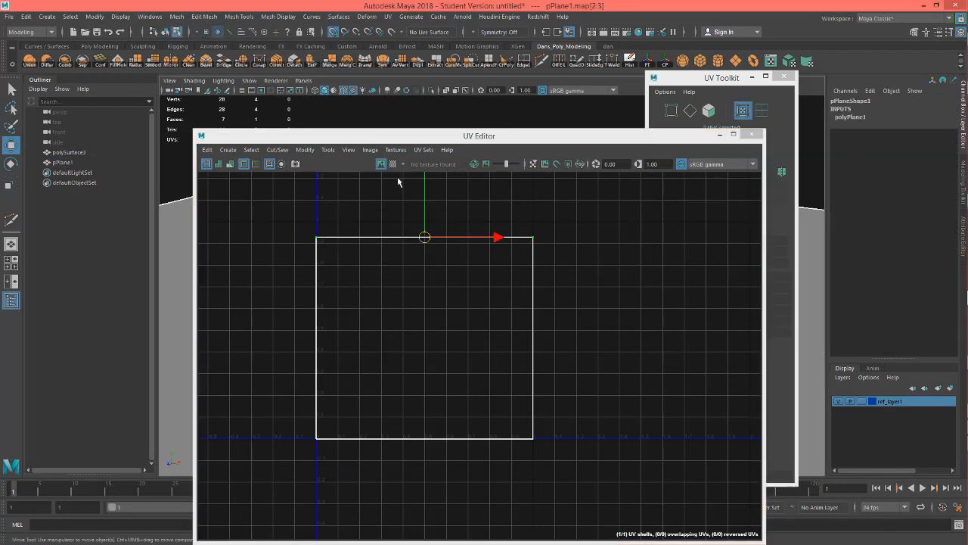
{"action": "left_click_drag", "start_coordinate": [423, 205], "coordinate": [425, 222]}
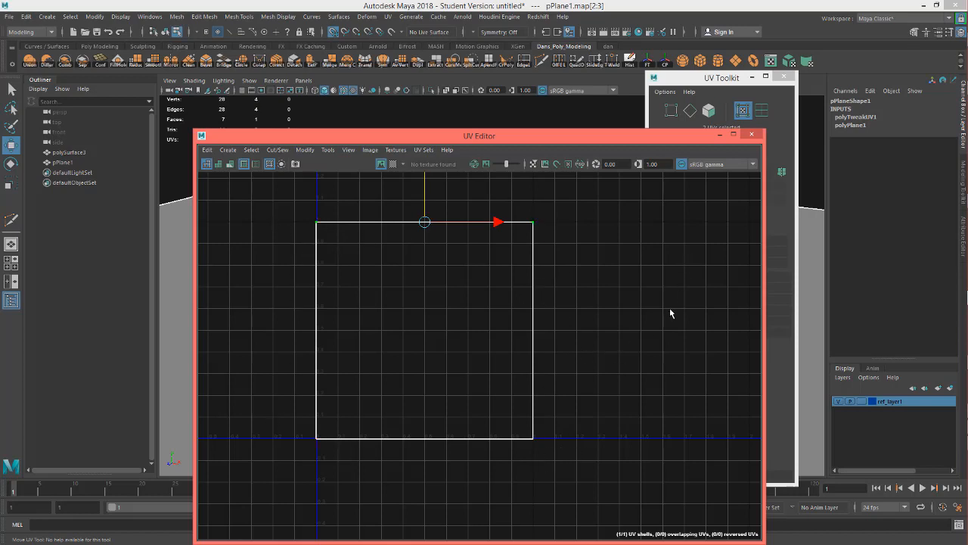
{"action": "middle_click_drag", "start_coordinate": [669, 312], "coordinate": [579, 363], "text": "alt"}
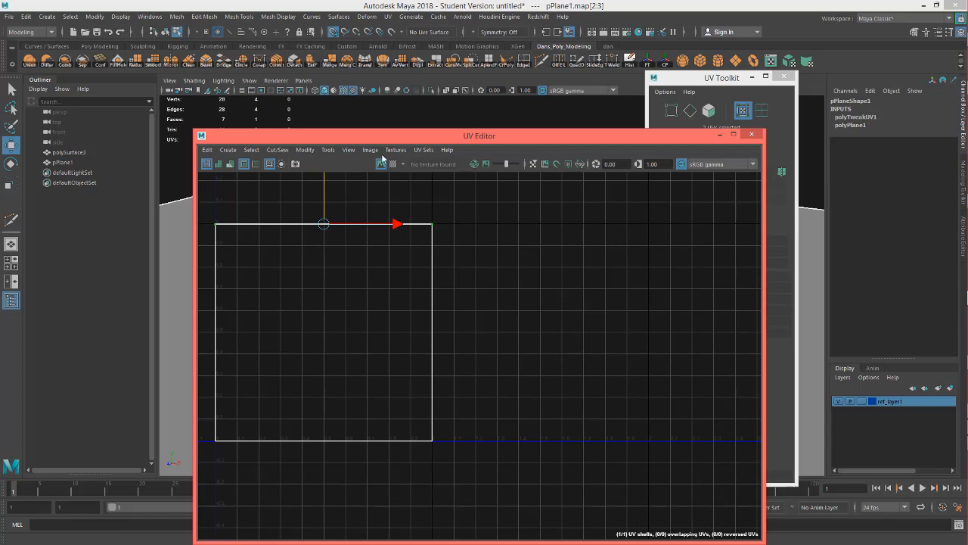
{"action": "left_click", "coordinate": [269, 164]}
{"action": "left_click", "coordinate": [269, 164]}
{"action": "left_click", "coordinate": [753, 136]}
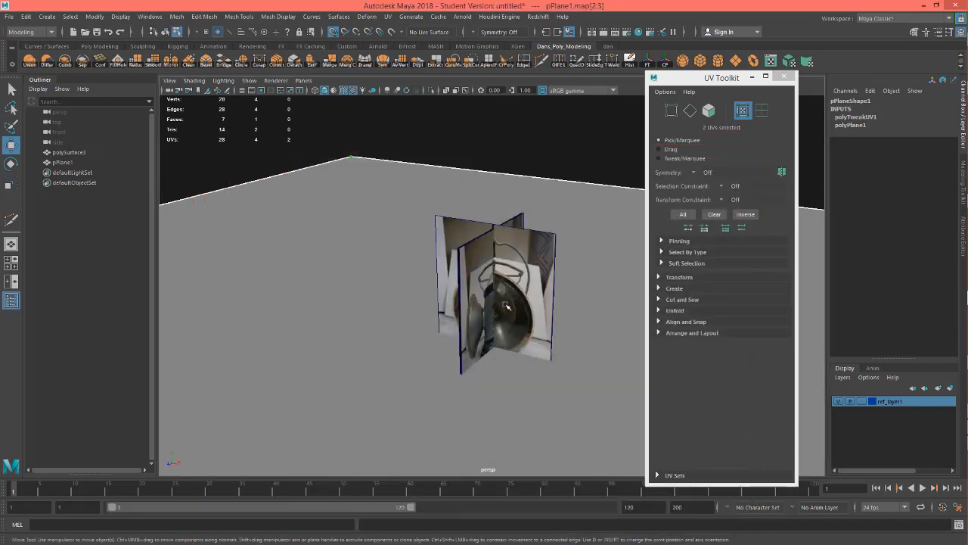
{"action": "left_click", "coordinate": [787, 78]}
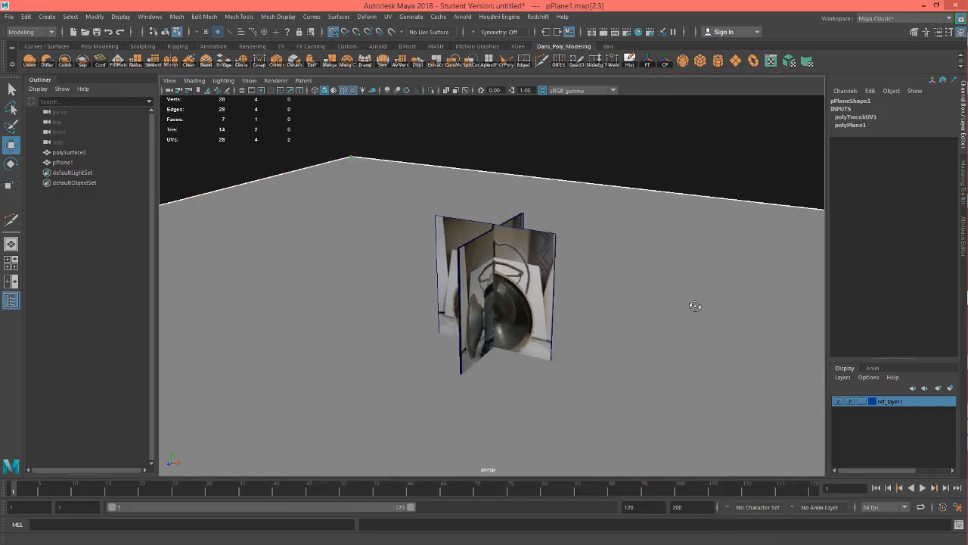
Return the plane to object mode and assign a new Lambert material to it
{"action": "left_click_drag", "start_coordinate": [694, 305], "coordinate": [655, 250], "text": "alt"}
{"action": "right_click_drag", "start_coordinate": [655, 243], "coordinate": [659, 281]}
{"action": "right_click", "coordinate": [649, 292]}
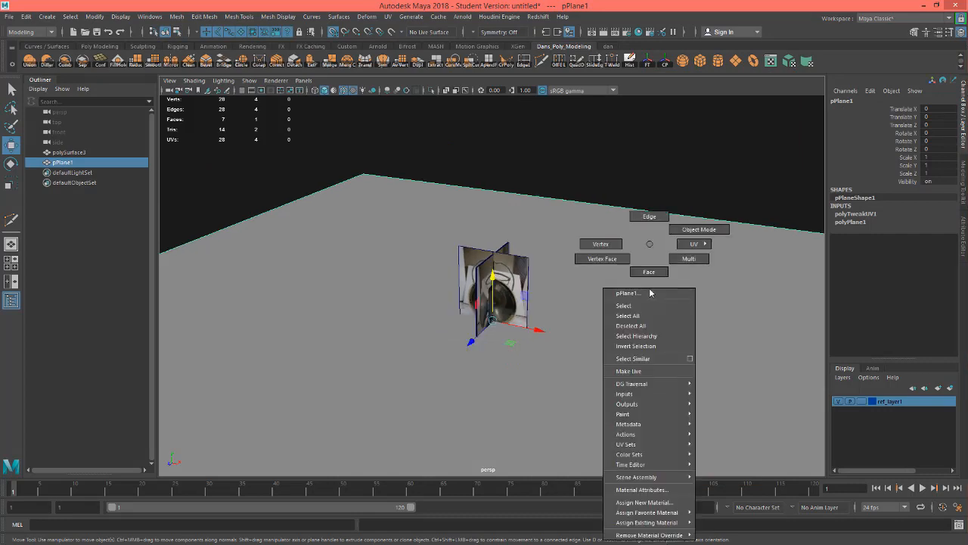
{"action": "left_click", "coordinate": [660, 503]}
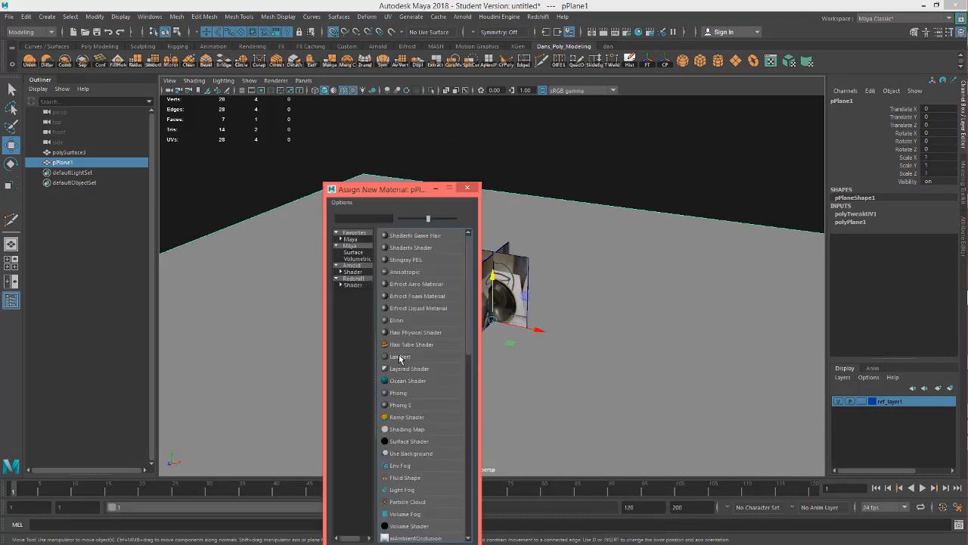
{"action": "left_click", "coordinate": [398, 357]}
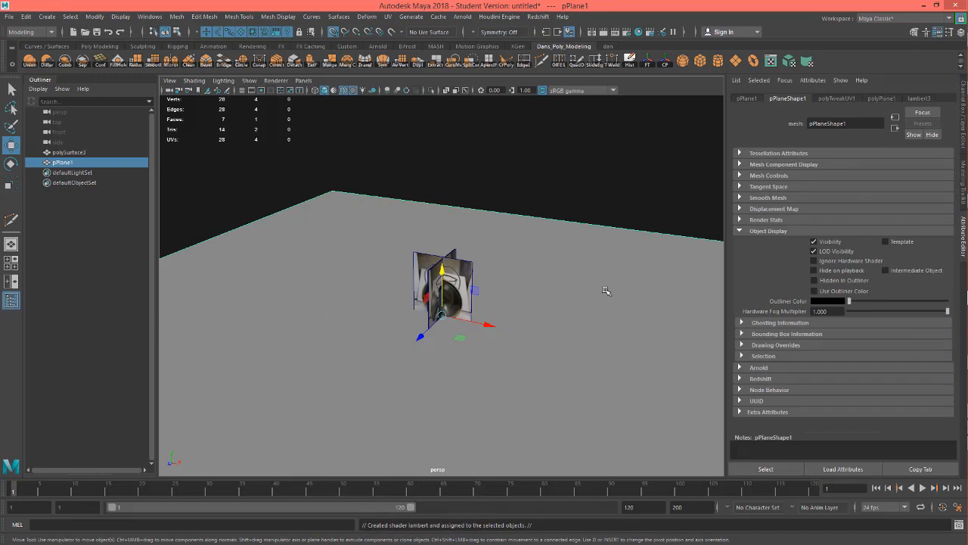
Connect a File texture to the Color attribute of the plane's Lambert material
{"action": "left_click", "coordinate": [914, 99]}
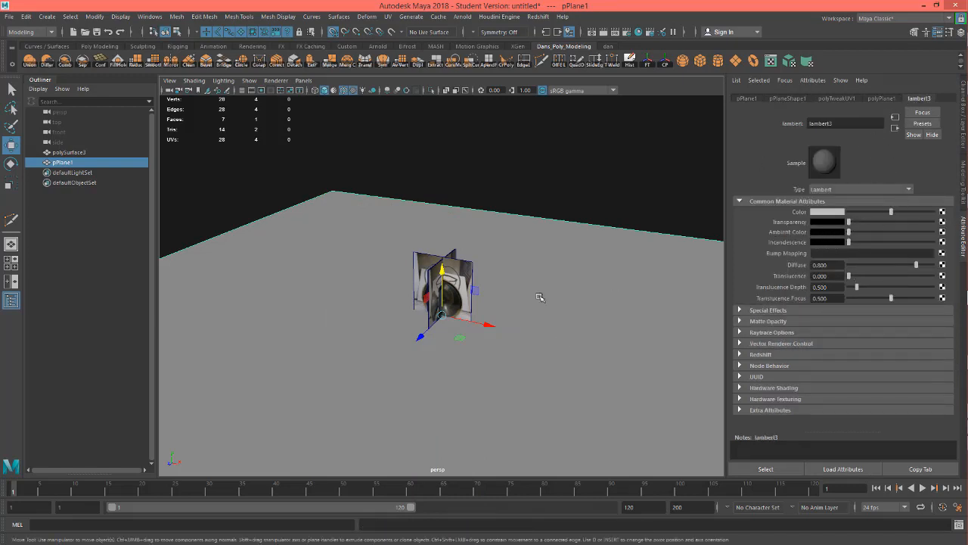
{"action": "left_click", "coordinate": [942, 214]}
{"action": "left_click", "coordinate": [431, 122]}
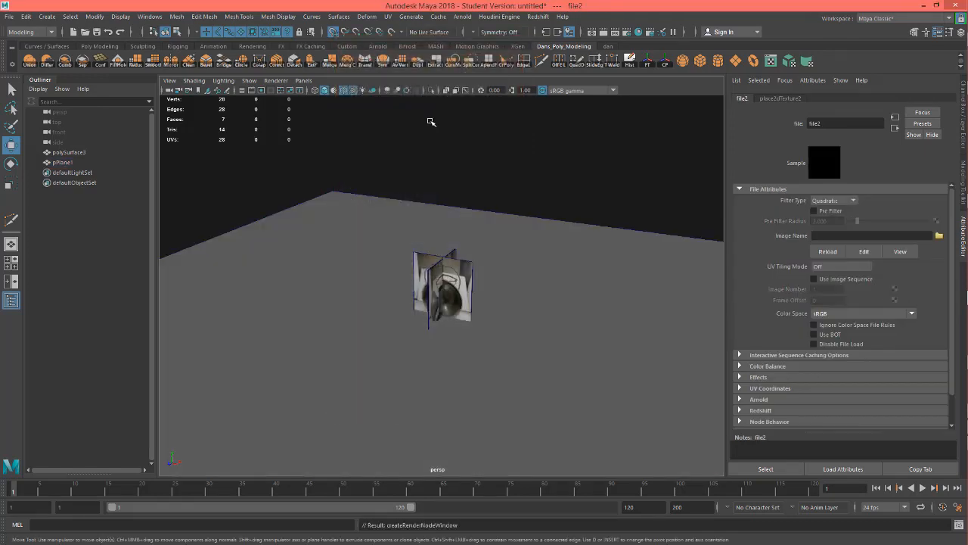
Load left.jpg from the D:\Art\stillLife folder as the image of the plane's File texture
{"action": "left_click", "coordinate": [939, 236]}
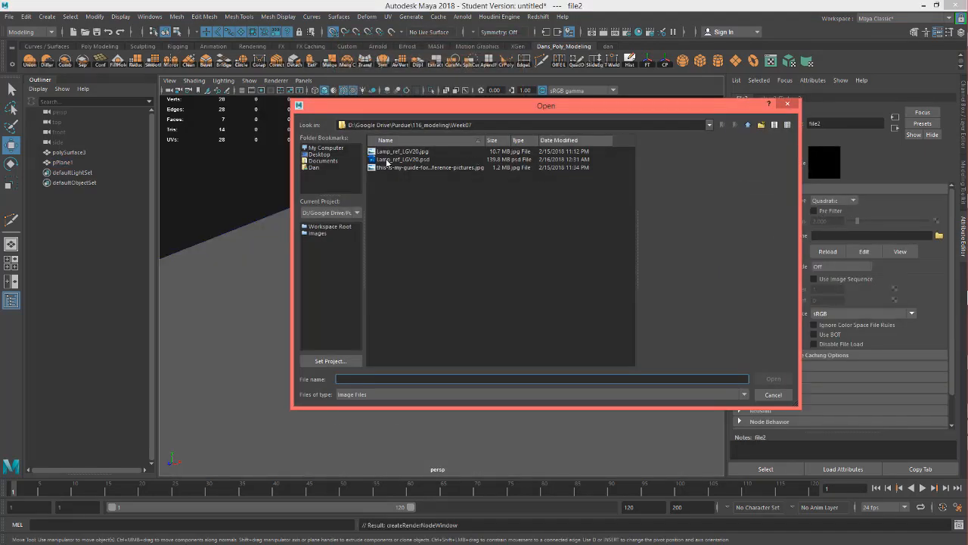
{"action": "left_click", "coordinate": [327, 149]}
{"action": "double_click", "coordinate": [387, 155]}
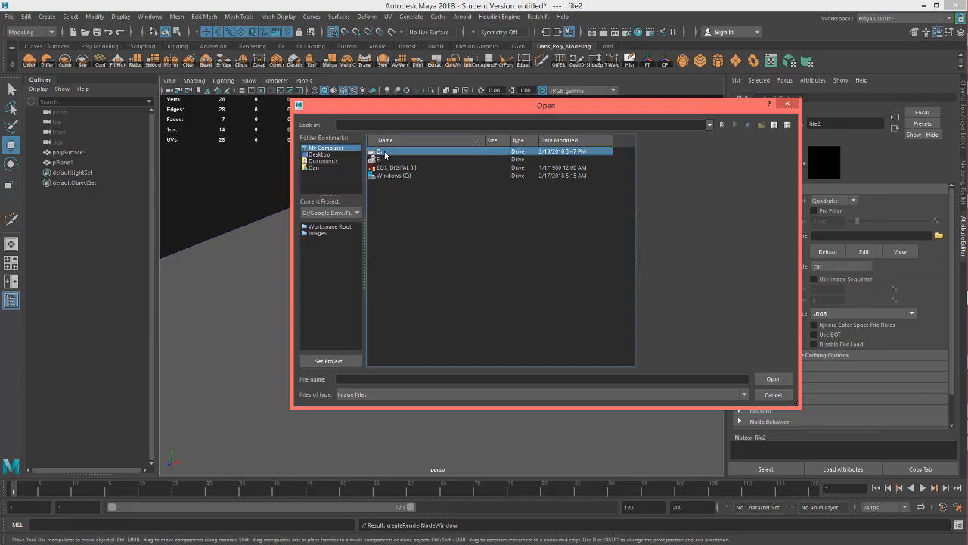
{"action": "double_click", "coordinate": [385, 224]}
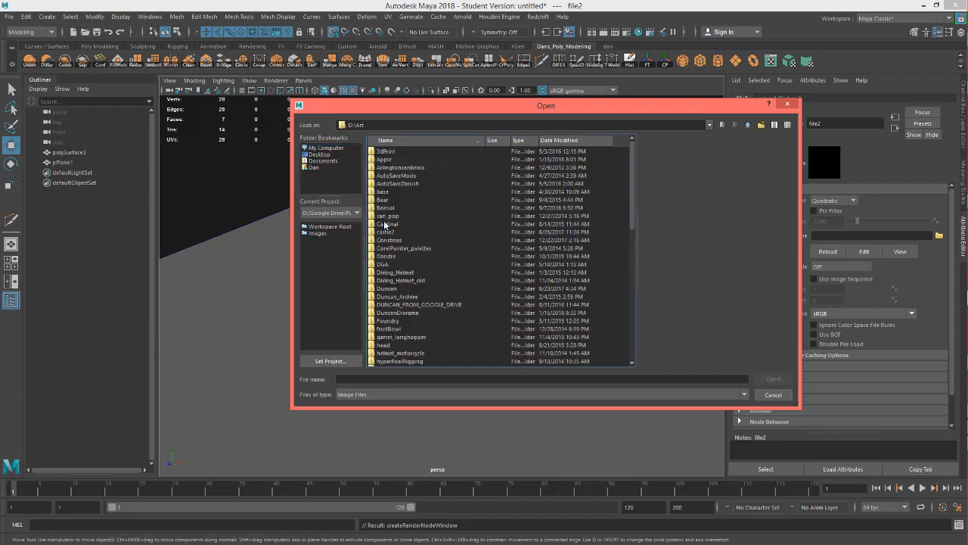
{"action": "scroll", "coordinate": [393, 315], "scroll_direction": "down", "scroll_amount": 7}
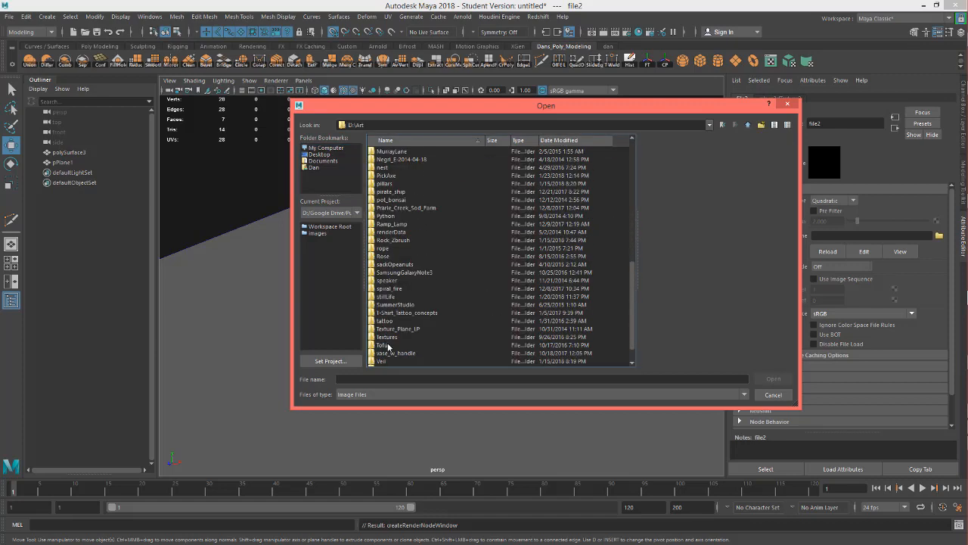
{"action": "double_click", "coordinate": [387, 296]}
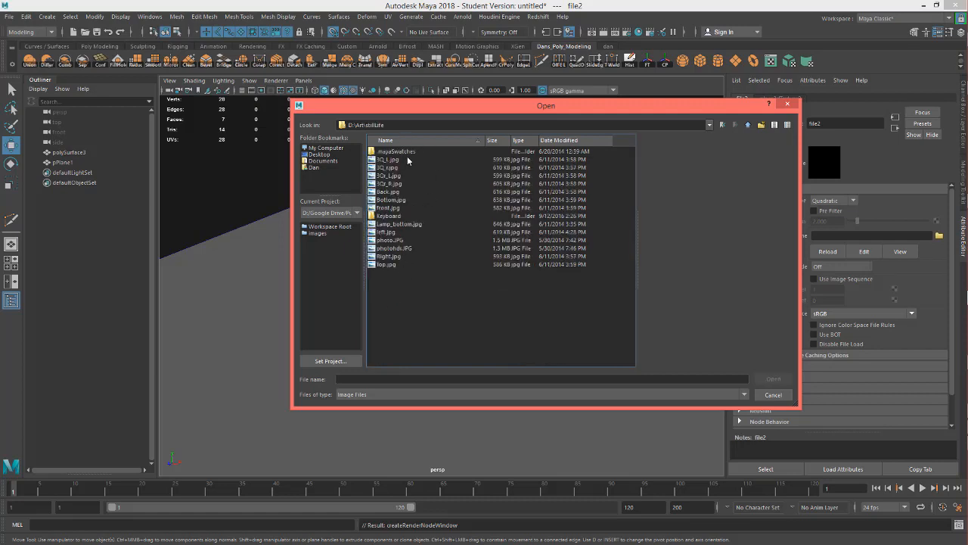
{"action": "left_click", "coordinate": [385, 235]}
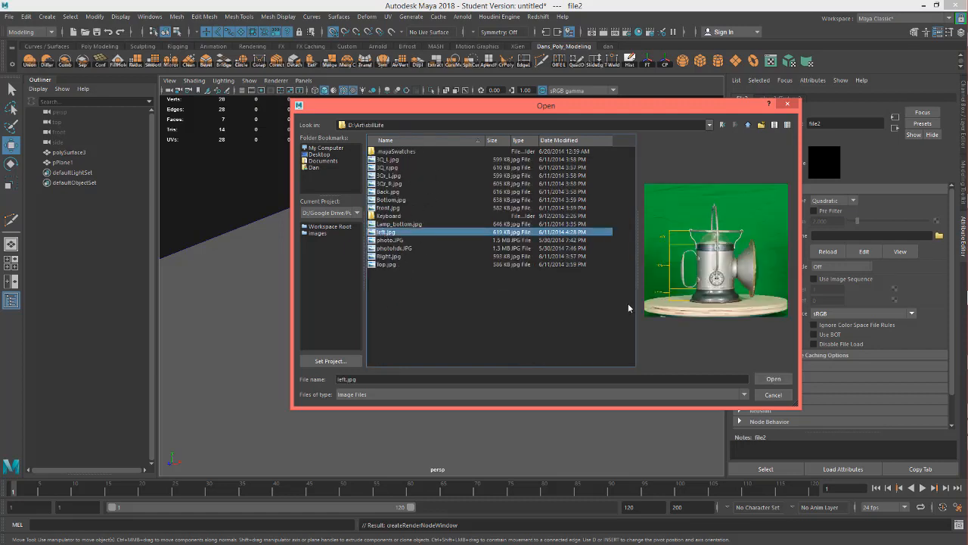
{"action": "double_click", "coordinate": [385, 234]}
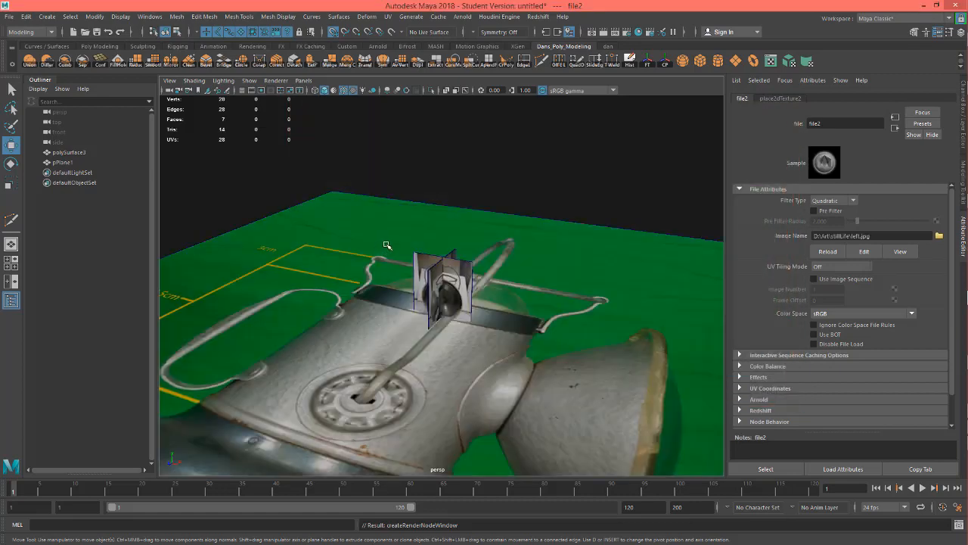
Read the height dimensions on the reference photo, add 10.5 and 2.8 in Calculator, and close it
{"action": "left_click_drag", "start_coordinate": [388, 245], "coordinate": [479, 325], "text": "alt"}
{"action": "right_click_drag", "start_coordinate": [480, 325], "coordinate": [418, 320], "text": "alt"}
{"action": "mouse_move", "coordinate": [418, 320]}
{"action": "left_mouse_down", "text": "alt"}
{"action": "mouse_move", "coordinate": [405, 301]}
{"action": "mouse_move", "coordinate": [416, 305]}
{"action": "left_mouse_up", "text": "alt"}
{"action": "scroll", "coordinate": [405, 306], "scroll_direction": "up", "scroll_amount": 4}
{"action": "middle_click_drag", "start_coordinate": [401, 309], "coordinate": [425, 228], "text": "alt"}
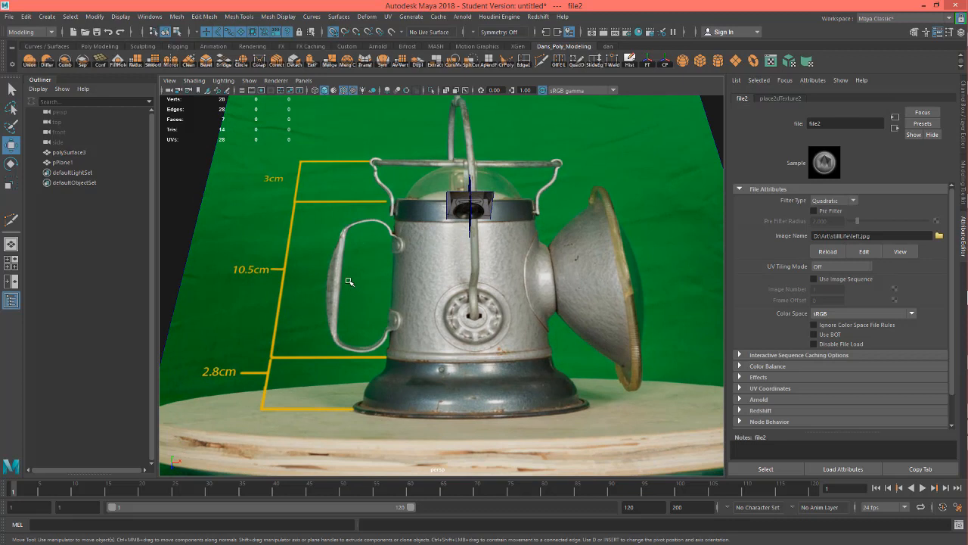
{"action": "scroll", "coordinate": [374, 324], "scroll_direction": "up", "scroll_amount": 3}
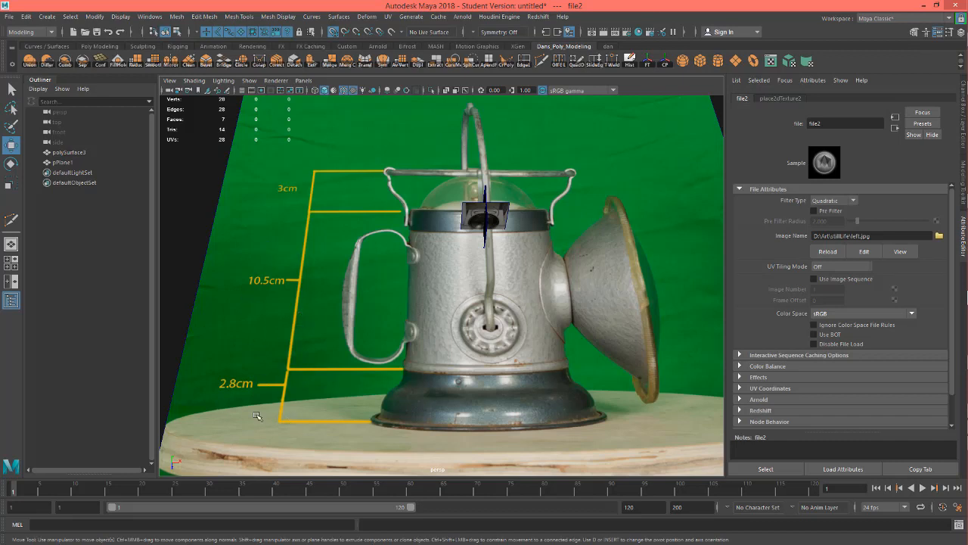
{"action": "mouse_move", "coordinate": [944, 489]}
{"action": "key", "text": "XF86Calculator"}
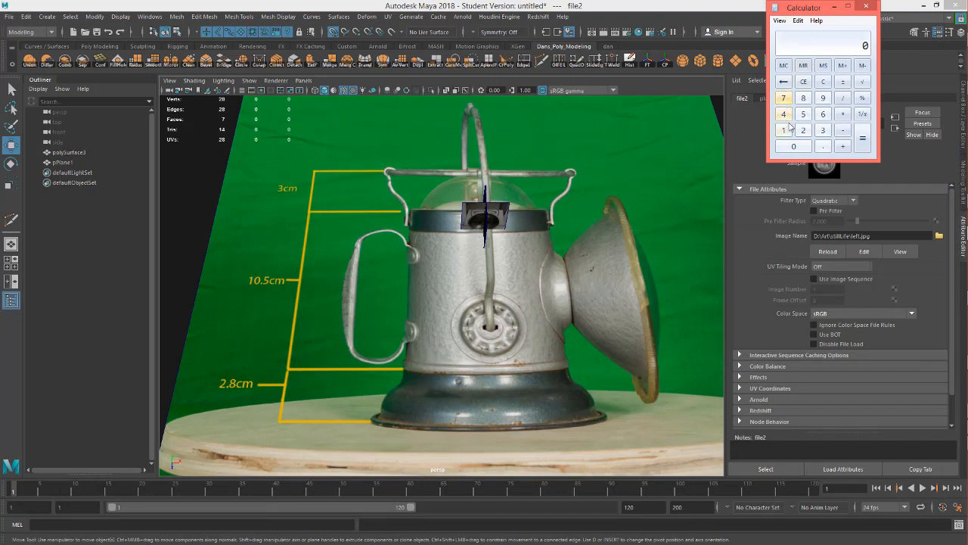
{"action": "left_click", "coordinate": [784, 129]}
{"action": "left_click", "coordinate": [793, 146]}
{"action": "left_click", "coordinate": [823, 146]}
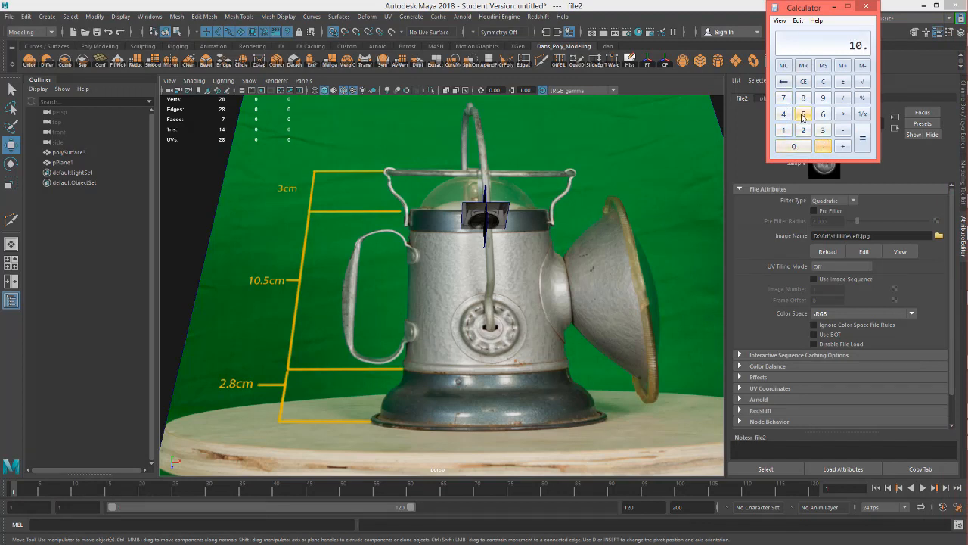
{"action": "left_click", "coordinate": [804, 115]}
{"action": "left_click", "coordinate": [843, 129]}
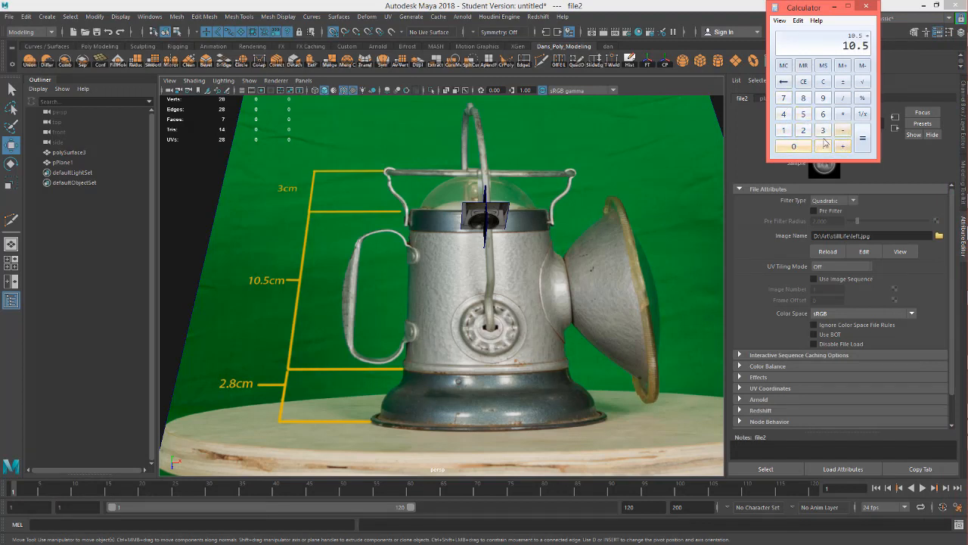
{"action": "left_click", "coordinate": [803, 130]}
{"action": "left_click", "coordinate": [823, 146]}
{"action": "left_click", "coordinate": [803, 97]}
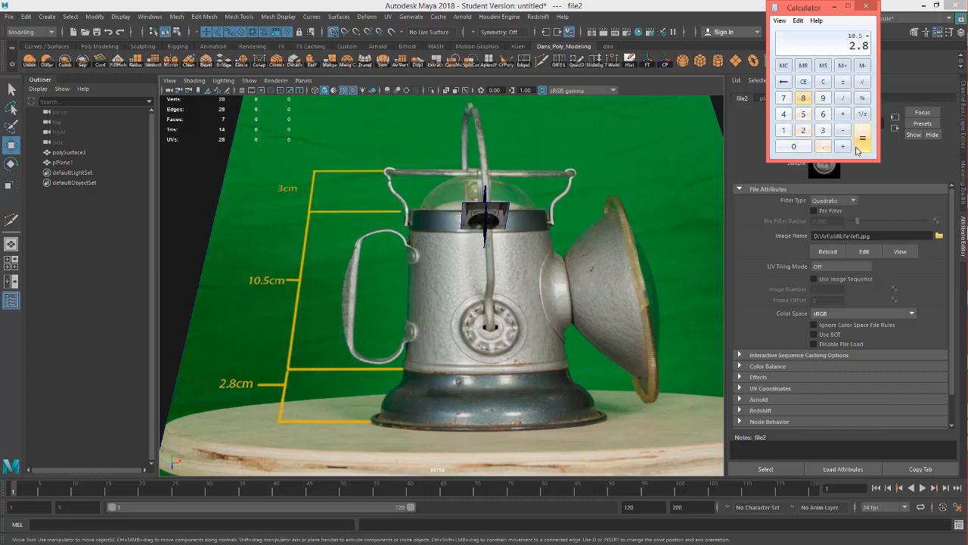
{"action": "left_click", "coordinate": [862, 140]}
{"action": "key", "text": "alt+F4"}
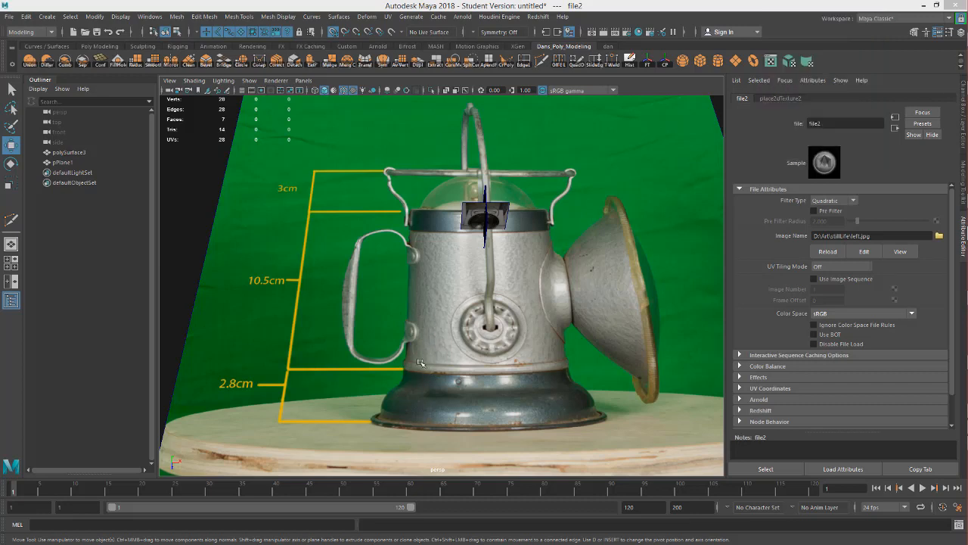
Create a polygon cylinder at the origin and rename it ref_lamp_body_height
{"action": "left_click", "coordinate": [718, 61]}
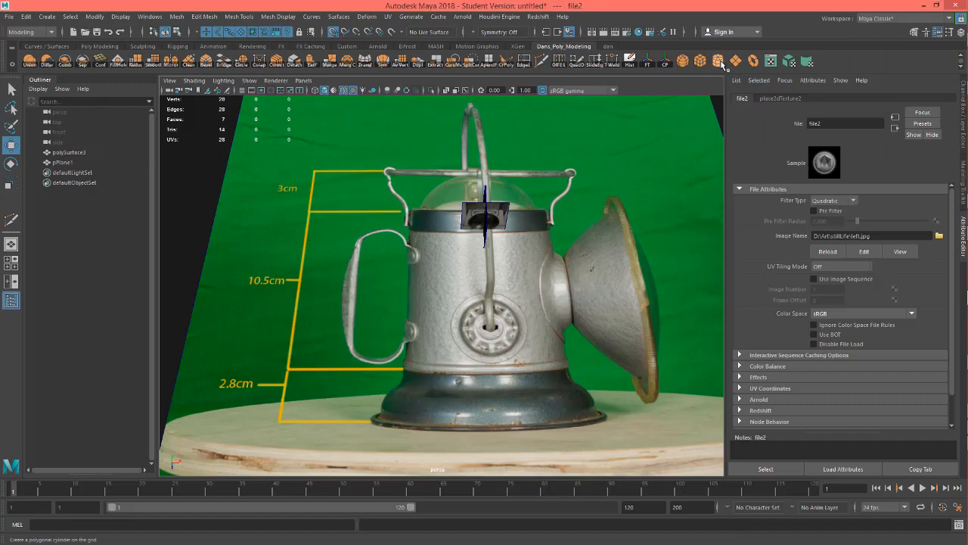
{"action": "left_click_drag", "start_coordinate": [503, 323], "coordinate": [507, 302], "text": "alt"}
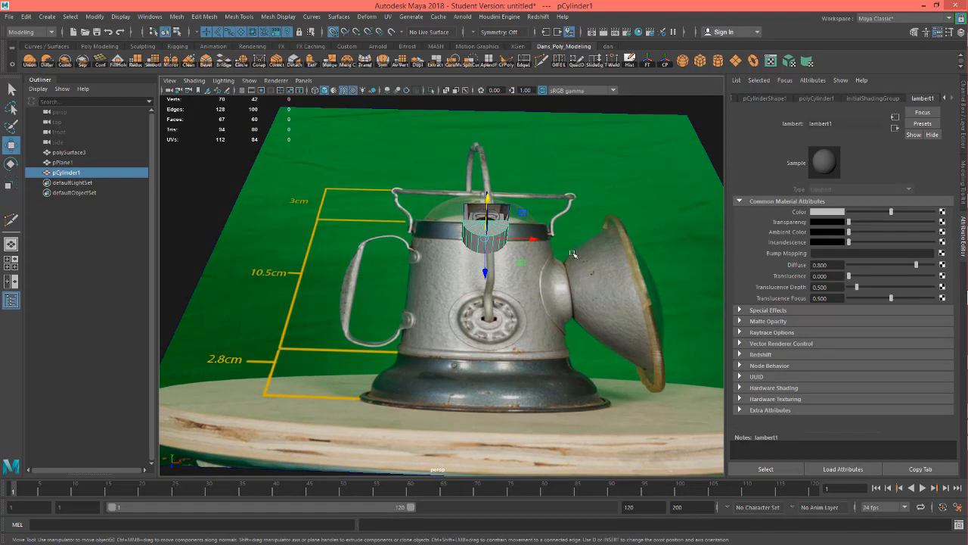
{"action": "double_click", "coordinate": [66, 173]}
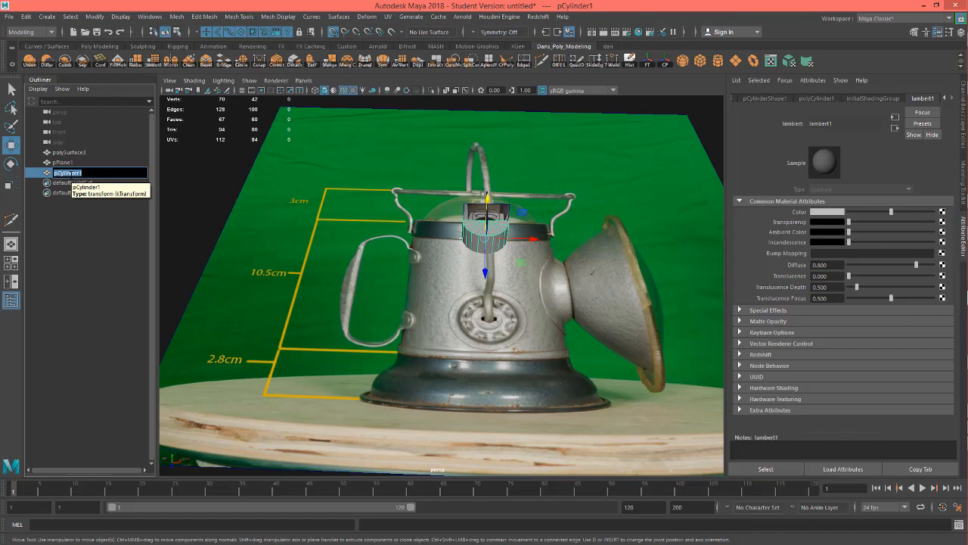
{"action": "type", "text": "ri"}
{"action": "type", "text": "f_lamp_body_he"}
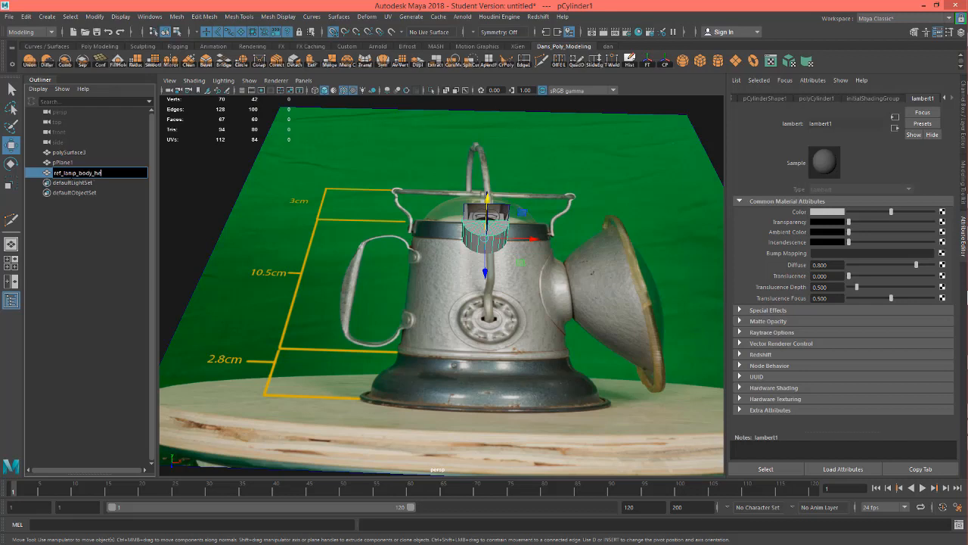
{"action": "type", "text": "ight"}
{"action": "key", "text": "Return"}
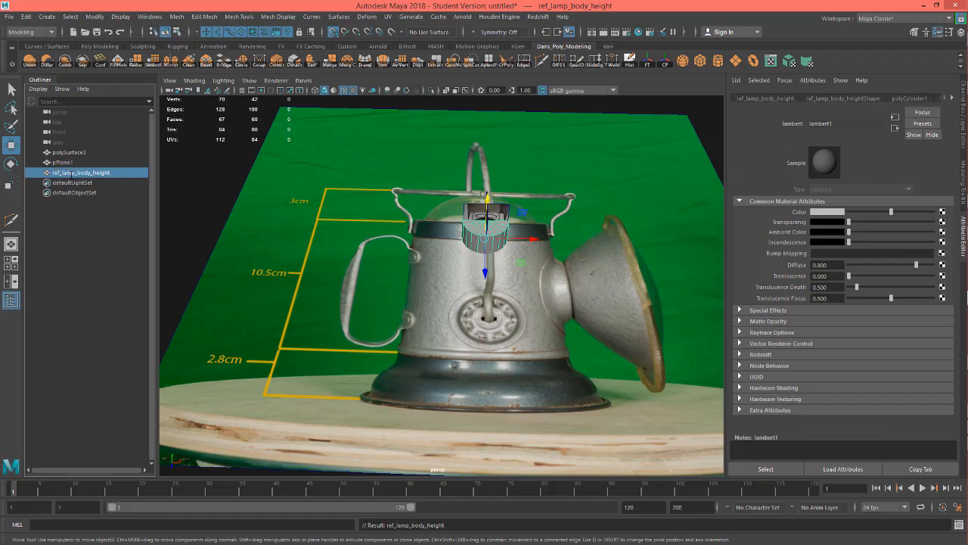
Rename the photo-textured plane ref_measure and the polySurface3 crossed reference planes ref_ortho
{"action": "double_click", "coordinate": [65, 162]}
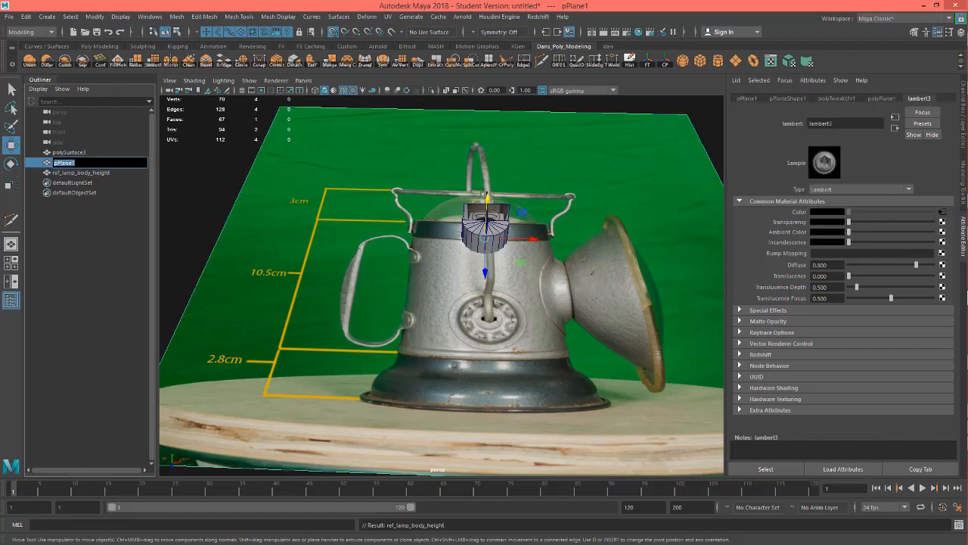
{"action": "type", "text": "ref_meas"}
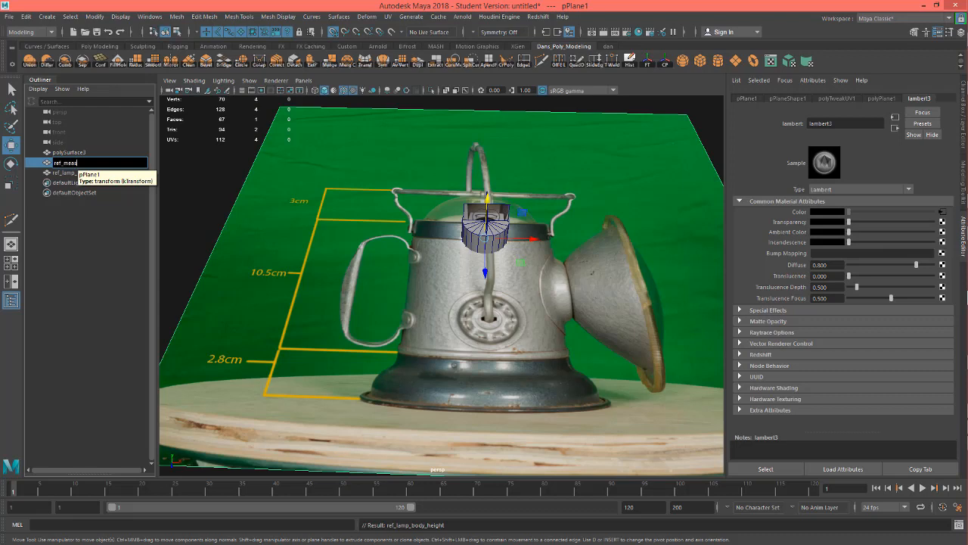
{"action": "type", "text": "ure"}
{"action": "key", "text": "Return"}
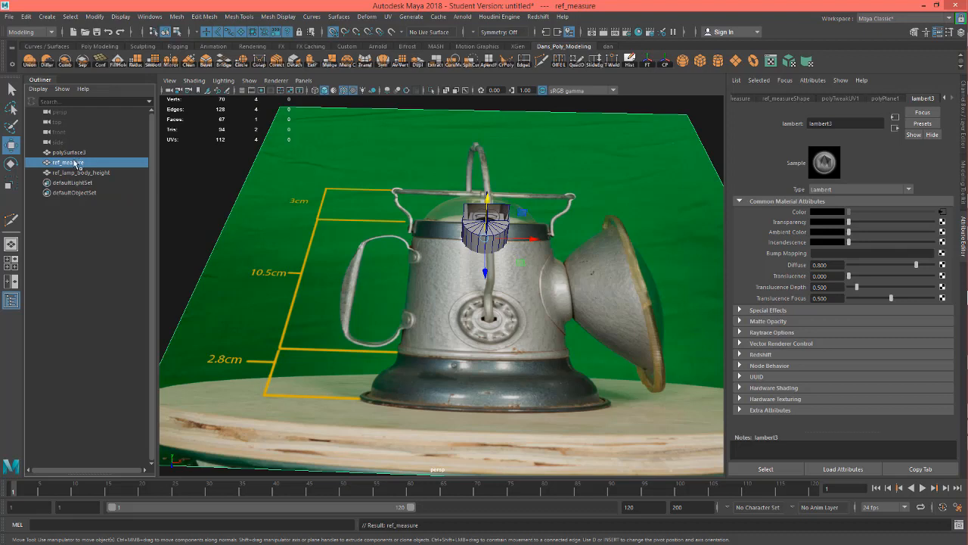
{"action": "left_click", "coordinate": [85, 153]}
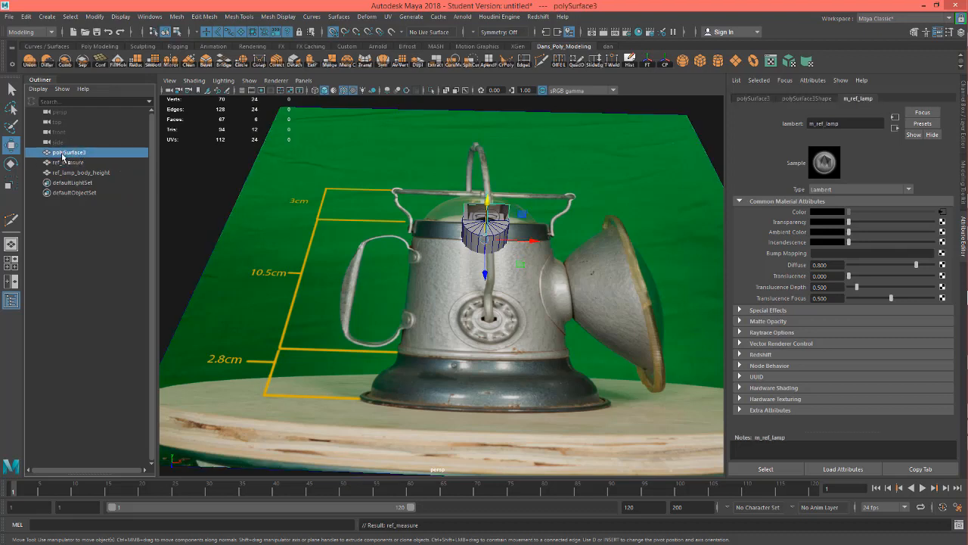
{"action": "double_click", "coordinate": [62, 153]}
{"action": "type", "text": "ref_ortho"}
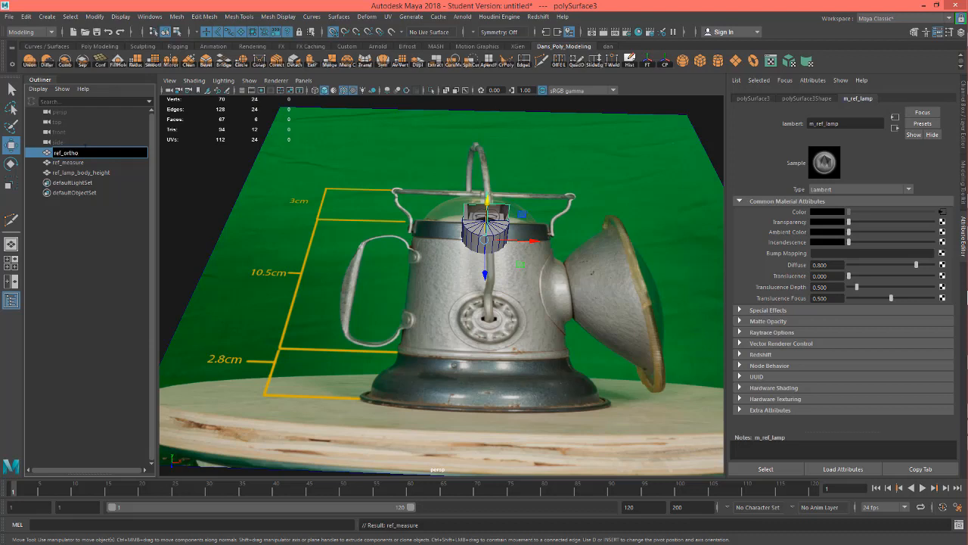
{"action": "key", "text": "Return"}
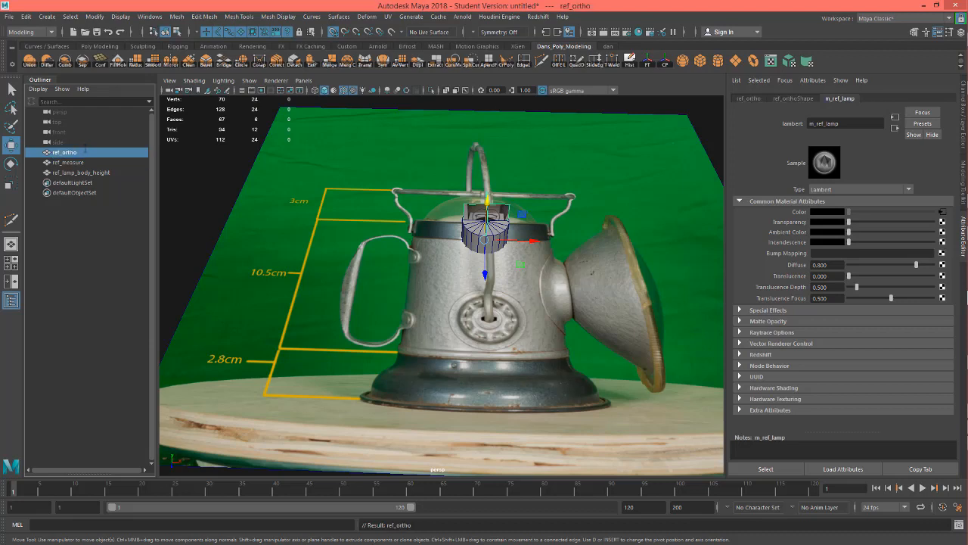
Set the height of the ref_lamp_body_height cylinder to 13.3 in its creation inputs
{"action": "left_click_drag", "start_coordinate": [451, 294], "coordinate": [465, 328], "text": "alt"}
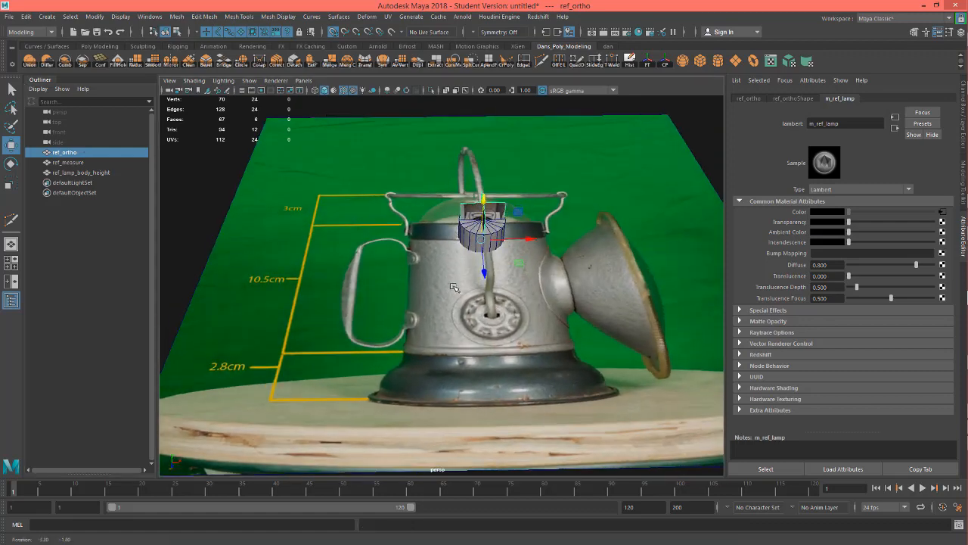
{"action": "left_click", "coordinate": [465, 328]}
{"action": "scroll", "coordinate": [505, 274], "scroll_direction": "up", "scroll_amount": 5}
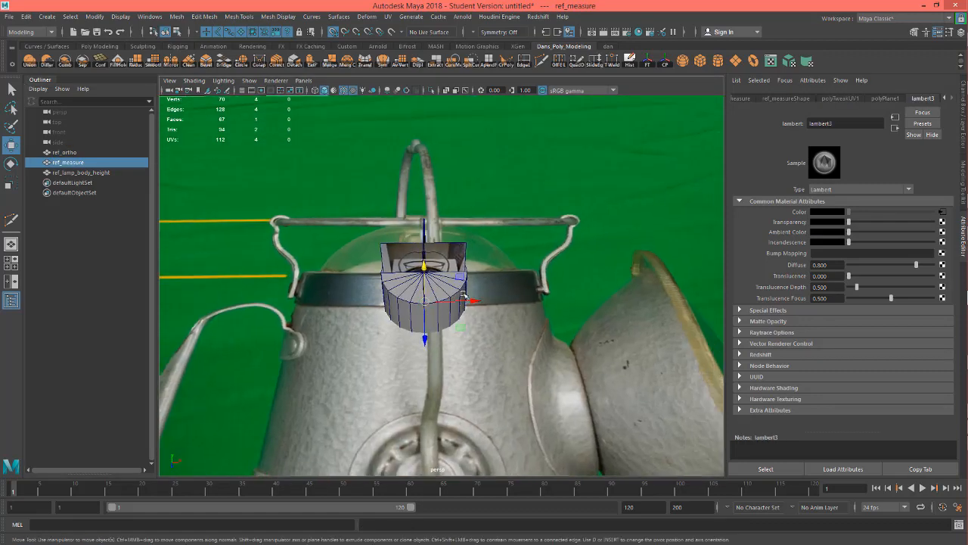
{"action": "left_click", "coordinate": [446, 287]}
{"action": "left_click_drag", "start_coordinate": [461, 307], "coordinate": [485, 301], "text": "alt"}
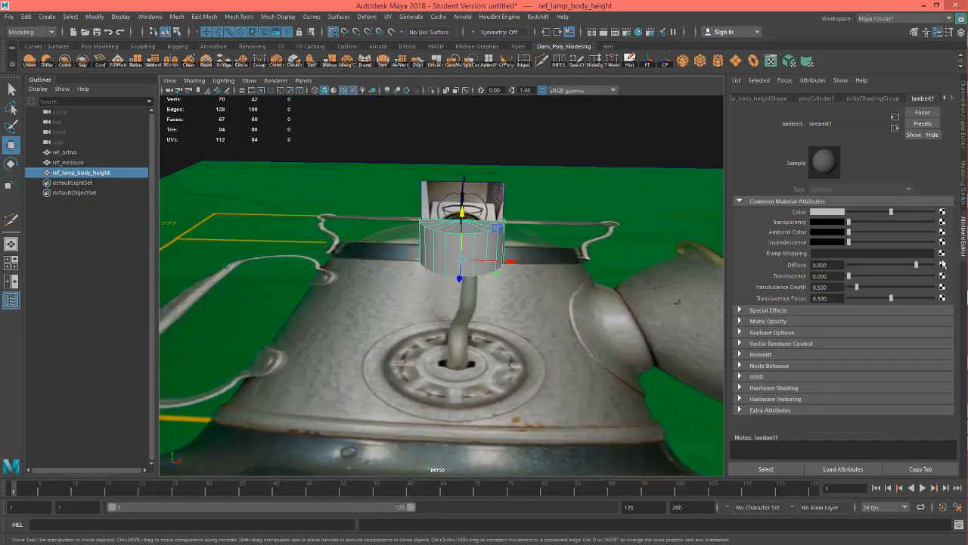
{"action": "key", "text": "ctrl+a"}
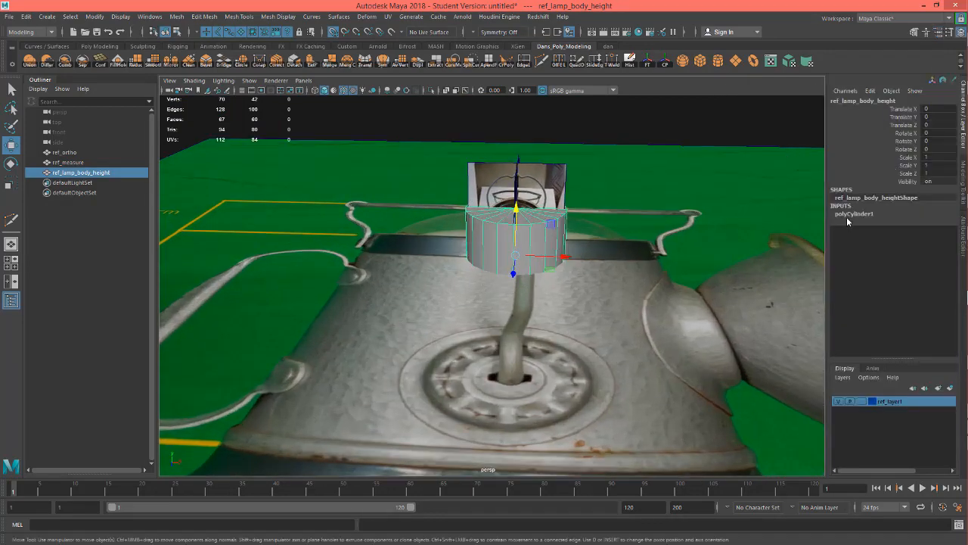
{"action": "left_click", "coordinate": [853, 214]}
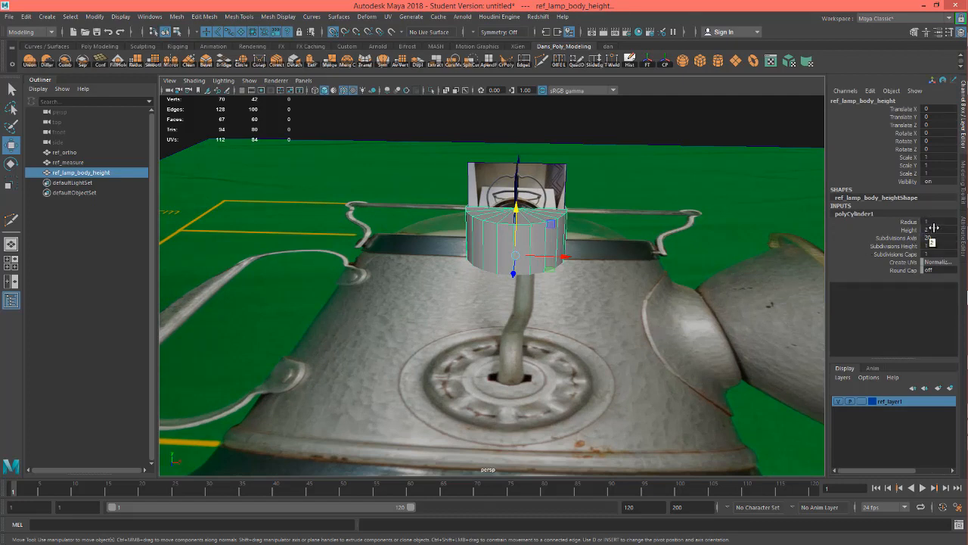
{"action": "double_click", "coordinate": [934, 229]}
{"action": "key", "text": "Return"}
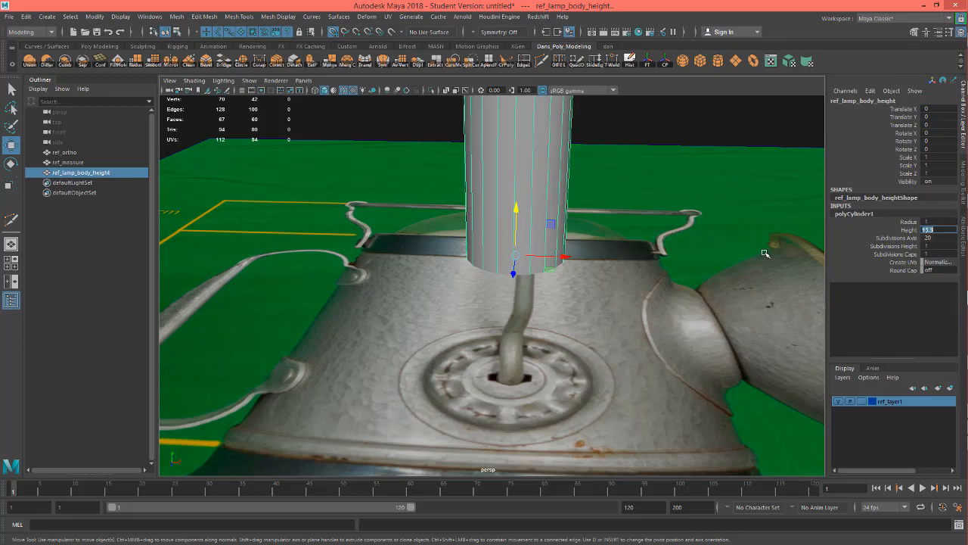
Rotate the ref_measure plane 90 degrees about X so the lamp photo stands upright
{"action": "mouse_move", "coordinate": [655, 303]}
{"action": "left_mouse_down", "text": "alt"}
{"action": "mouse_move", "coordinate": [627, 262]}
{"action": "mouse_move", "coordinate": [668, 302]}
{"action": "left_mouse_up", "text": "alt"}
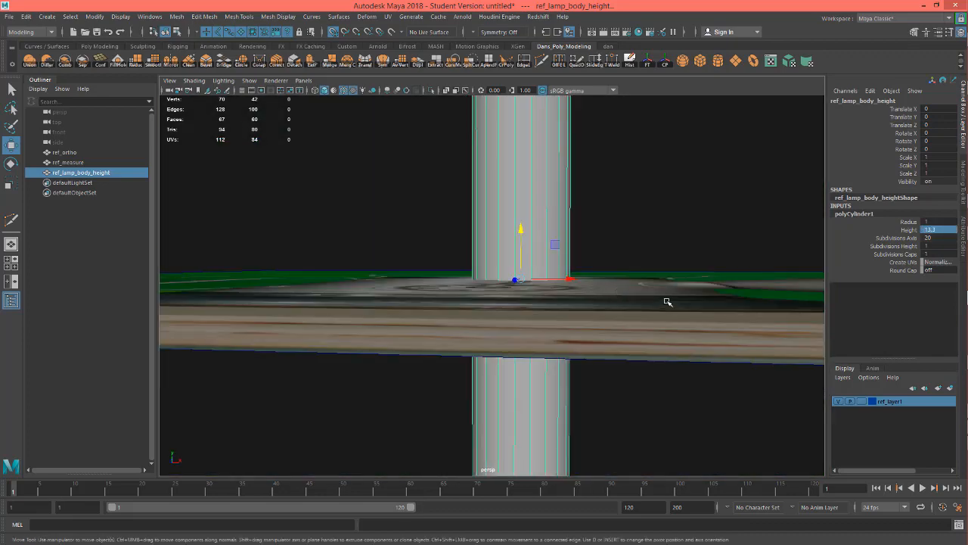
{"action": "right_click_drag", "start_coordinate": [667, 302], "coordinate": [479, 298], "text": "alt"}
{"action": "right_click_drag", "start_coordinate": [587, 285], "coordinate": [550, 296], "text": "alt"}
{"action": "left_click_drag", "start_coordinate": [550, 295], "coordinate": [537, 363], "text": "alt"}
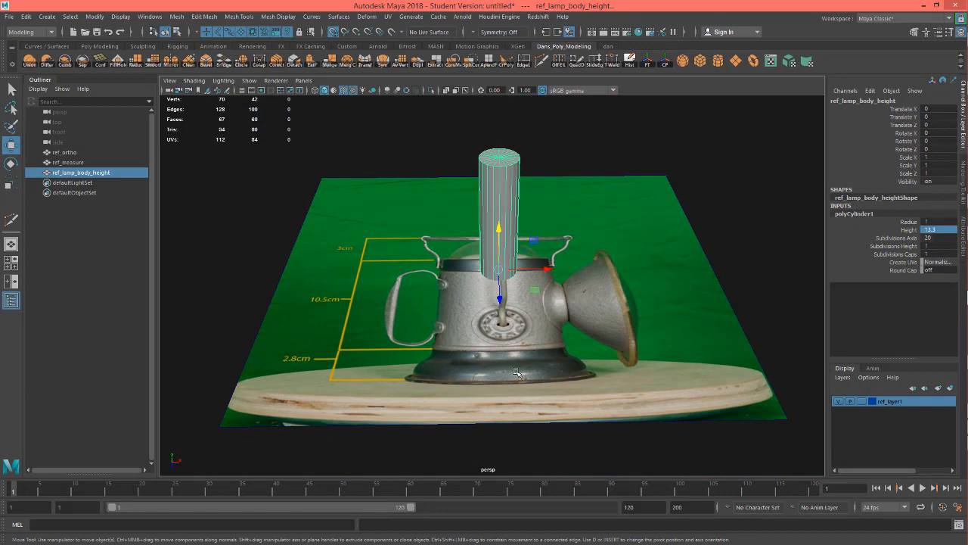
{"action": "left_click", "coordinate": [490, 345]}
{"action": "left_click_drag", "start_coordinate": [561, 368], "coordinate": [557, 341], "text": "alt"}
{"action": "key", "text": "e"}
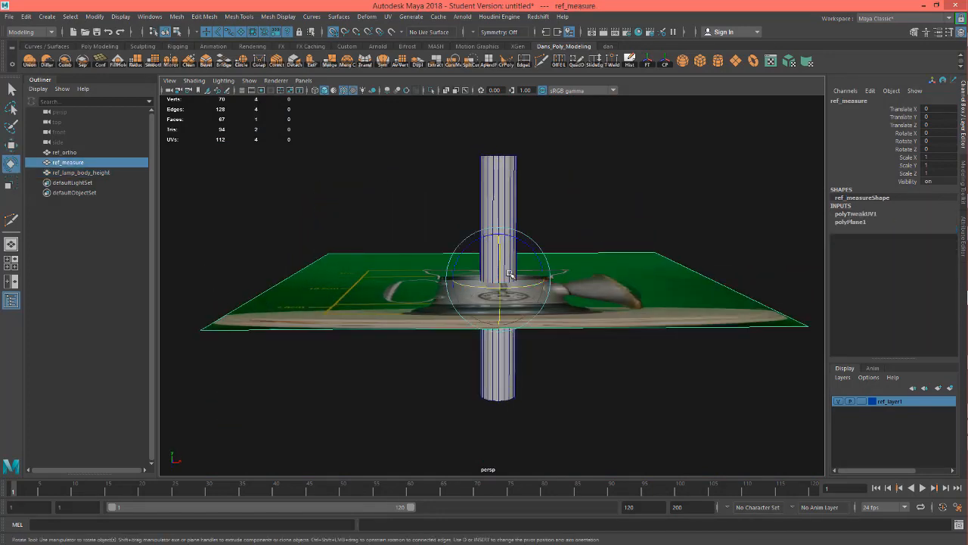
{"action": "left_click_drag", "start_coordinate": [499, 259], "coordinate": [488, 199]}
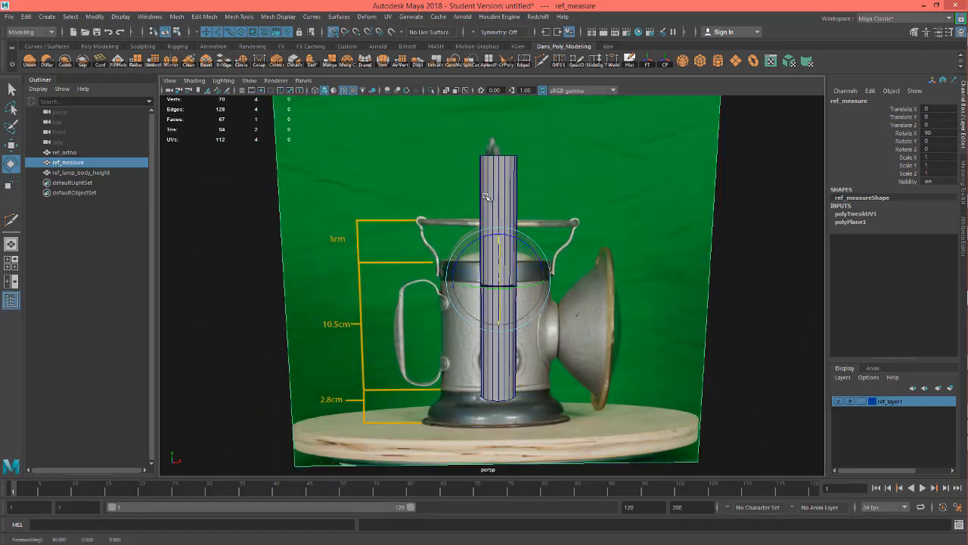
Switch to the front view and examine how the cylinder's height and base line up with the photo's measurement marks
{"action": "mouse_move", "coordinate": [615, 357]}
{"action": "left_mouse_down", "text": "alt"}
{"action": "mouse_move", "coordinate": [609, 333]}
{"action": "mouse_move", "coordinate": [657, 327]}
{"action": "mouse_move", "coordinate": [593, 385]}
{"action": "mouse_move", "coordinate": [583, 356]}
{"action": "mouse_move", "coordinate": [649, 354]}
{"action": "mouse_move", "coordinate": [605, 365]}
{"action": "left_mouse_up", "text": "alt"}
{"action": "key", "text": "space"}
{"action": "scroll", "coordinate": [602, 364], "scroll_direction": "down", "scroll_amount": 1}
{"action": "middle_click_drag", "start_coordinate": [539, 390], "coordinate": [561, 354], "text": "alt"}
{"action": "scroll", "coordinate": [561, 354], "scroll_direction": "up", "scroll_amount": 1}
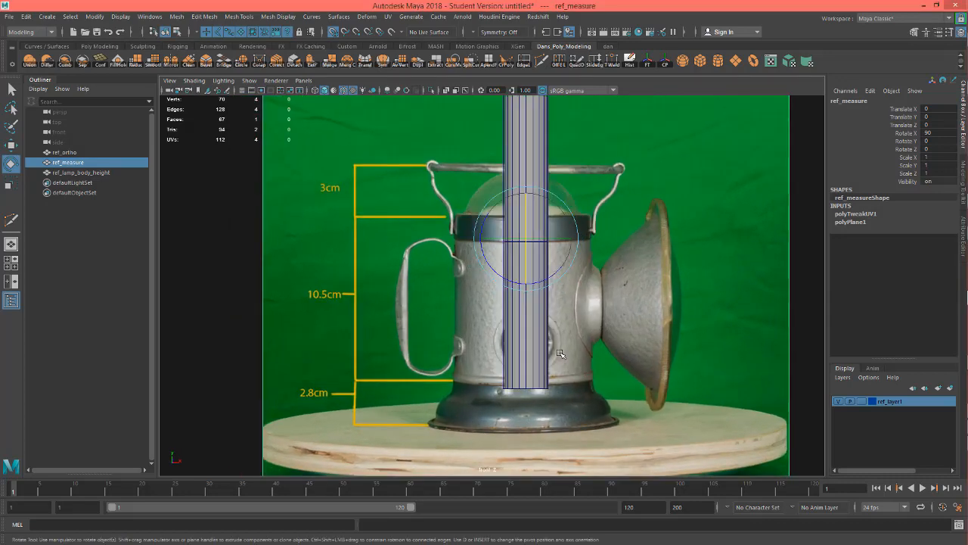
{"action": "mouse_move", "coordinate": [577, 316]}
{"action": "middle_mouse_down", "text": "alt"}
{"action": "mouse_move", "coordinate": [559, 398]}
{"action": "mouse_move", "coordinate": [566, 329]}
{"action": "middle_mouse_up", "text": "alt"}
{"action": "right_click_drag", "start_coordinate": [613, 363], "coordinate": [452, 362], "text": "alt"}
{"action": "middle_click_drag", "start_coordinate": [566, 376], "coordinate": [578, 352], "text": "alt"}
{"action": "right_click_drag", "start_coordinate": [502, 341], "coordinate": [536, 384], "text": "alt"}
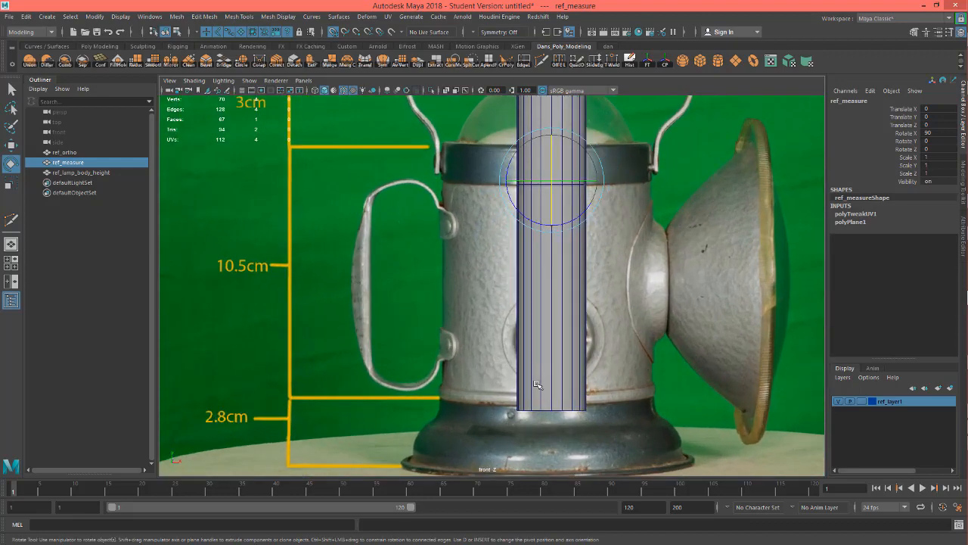
{"action": "middle_click_drag", "start_coordinate": [536, 385], "coordinate": [529, 466], "text": "alt"}
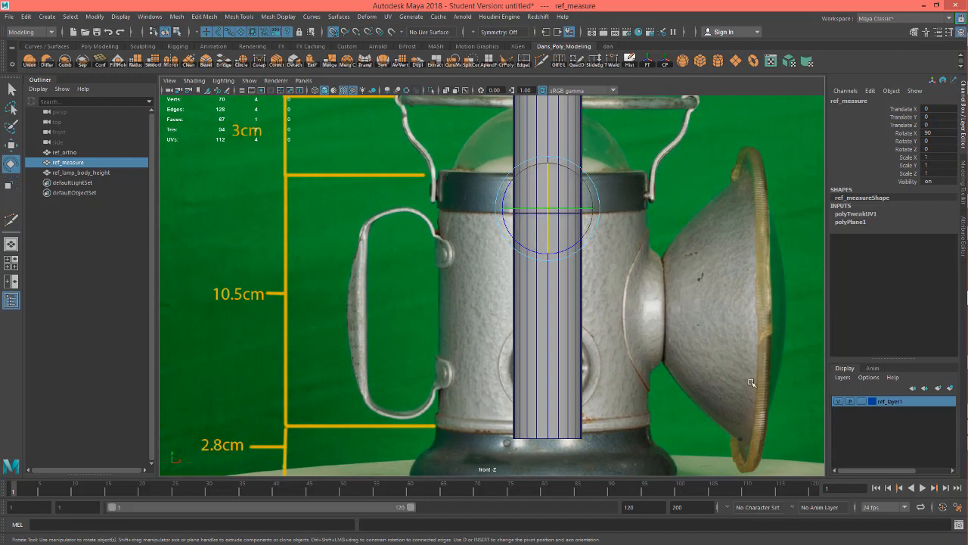
{"action": "middle_click_drag", "start_coordinate": [688, 385], "coordinate": [651, 487], "text": "alt"}
{"action": "right_click_drag", "start_coordinate": [650, 488], "coordinate": [506, 191], "text": "alt"}
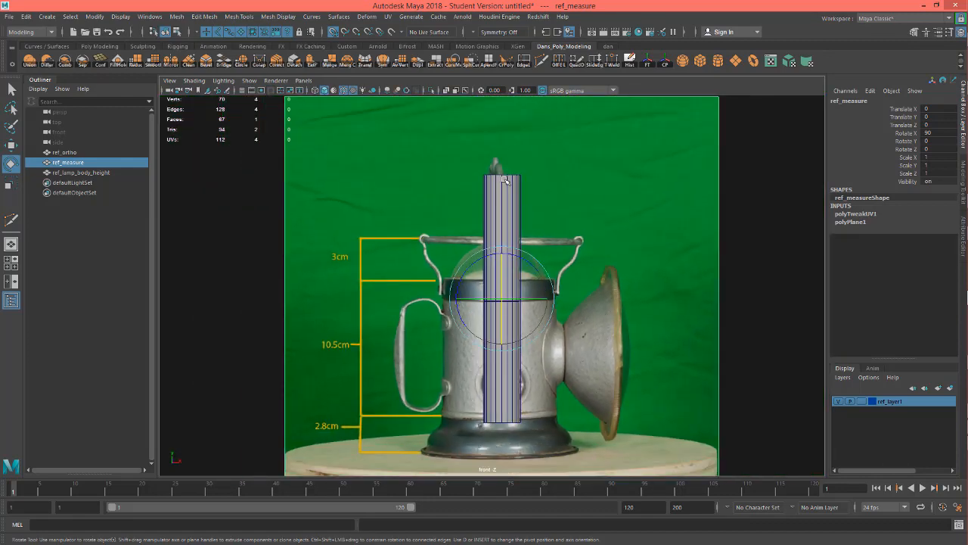
Raise the ref_measure plane 2 units in Y so the lamp's base sits near the bottom of the cylinder
{"action": "middle_click_drag", "start_coordinate": [596, 414], "coordinate": [598, 392], "text": "alt"}
{"action": "key", "text": "w"}
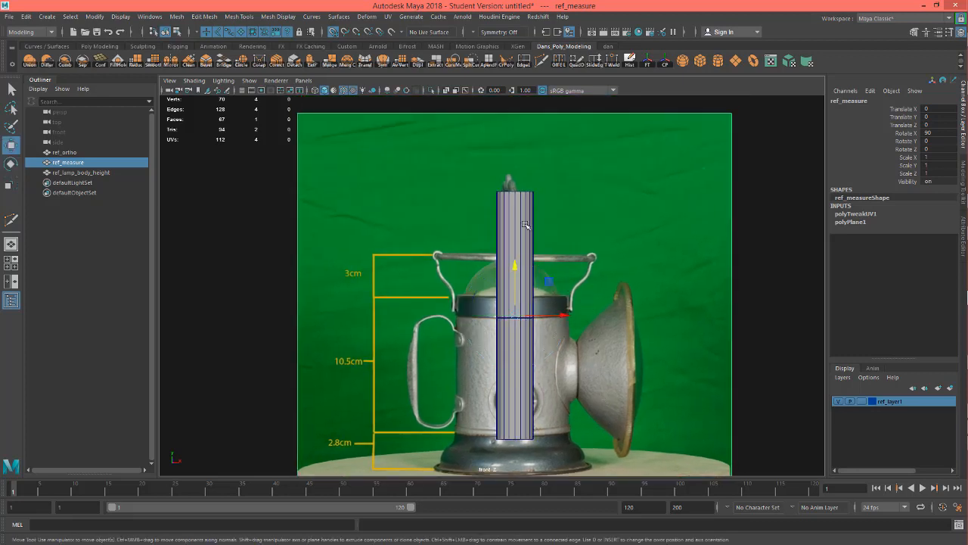
{"action": "mouse_move", "coordinate": [515, 269]}
{"action": "left_mouse_down"}
{"action": "mouse_move", "coordinate": [516, 258]}
{"action": "mouse_move", "coordinate": [515, 276]}
{"action": "left_mouse_up"}
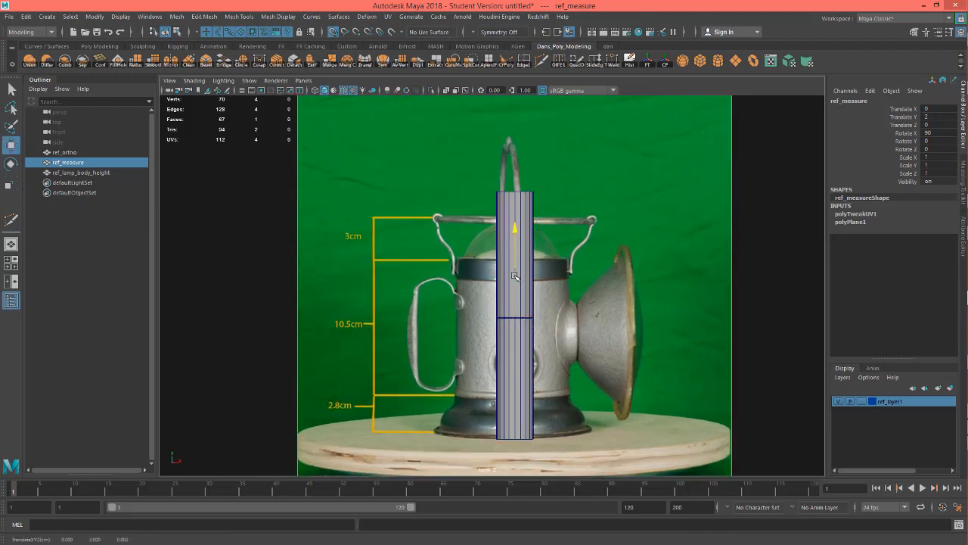
{"action": "middle_click_drag", "start_coordinate": [559, 402], "coordinate": [558, 318], "text": "alt"}
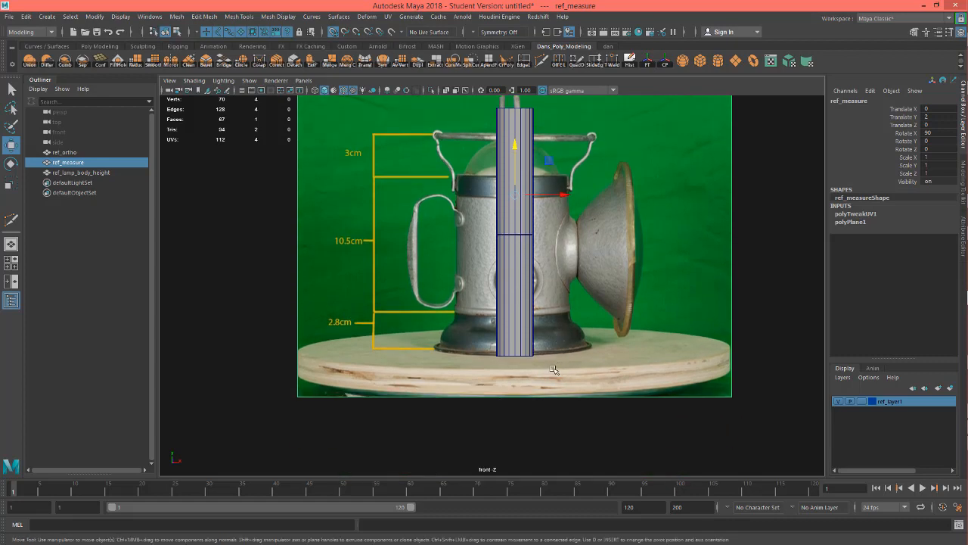
{"action": "right_click_drag", "start_coordinate": [558, 318], "coordinate": [522, 396], "text": "alt"}
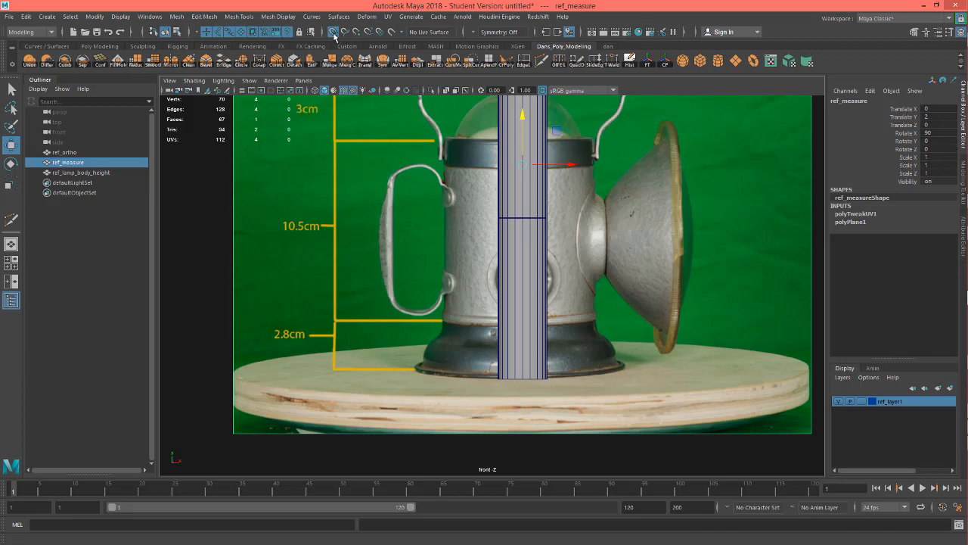
Without grid snapping, lower ref_measure to Y 1.511 and shift it sideways in X, lining its bottom measurement line up with the cylinder's base
{"action": "left_click_drag", "start_coordinate": [521, 118], "coordinate": [522, 127]}
{"action": "left_click_drag", "start_coordinate": [575, 175], "coordinate": [651, 177]}
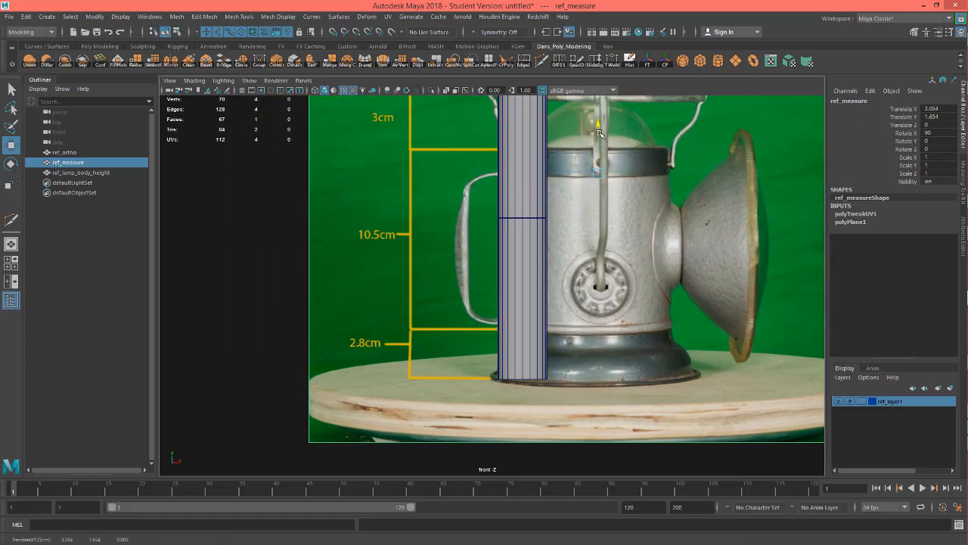
{"action": "left_click_drag", "start_coordinate": [598, 132], "coordinate": [599, 136]}
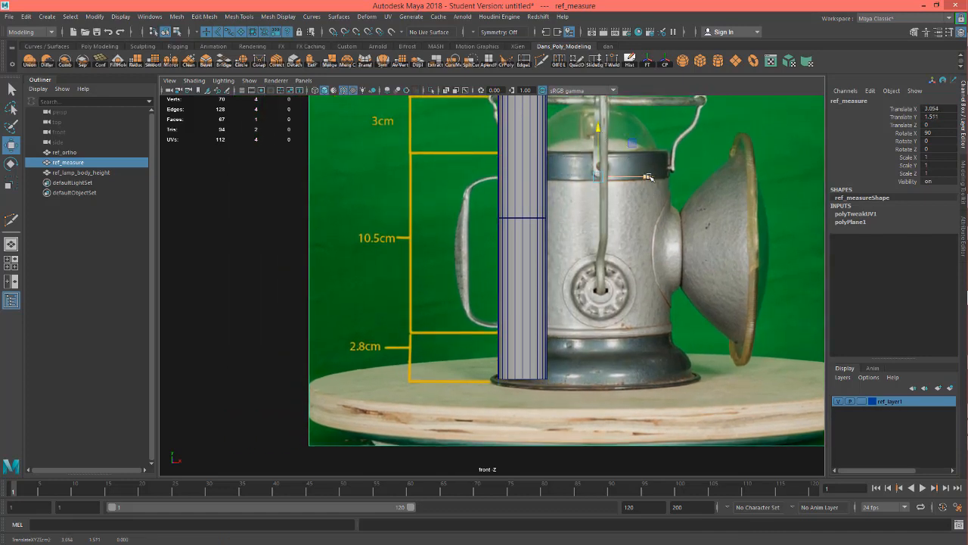
{"action": "left_click_drag", "start_coordinate": [649, 177], "coordinate": [653, 177]}
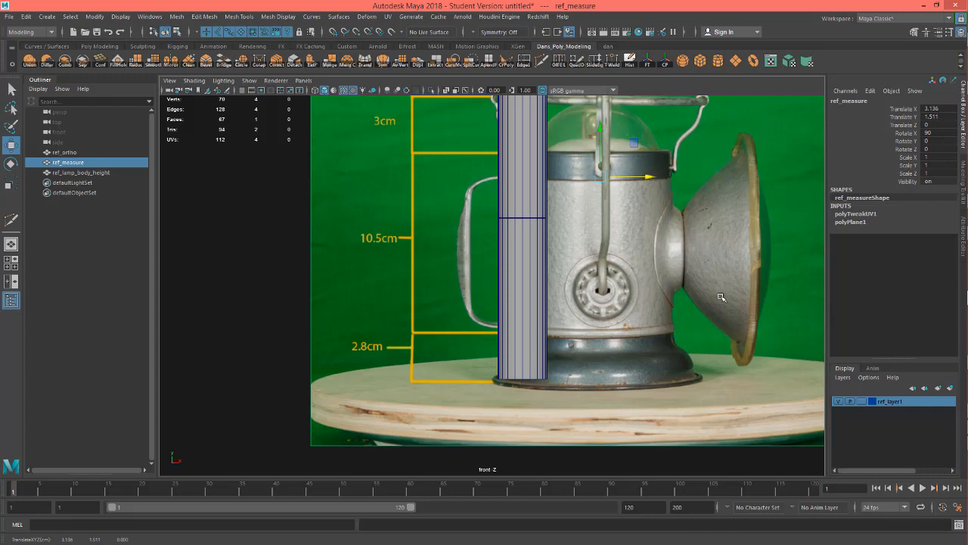
Snap ref_measure back to X 0 so the lamp body is centred behind the cylinder
{"action": "middle_click_drag", "start_coordinate": [624, 300], "coordinate": [554, 314], "text": "alt"}
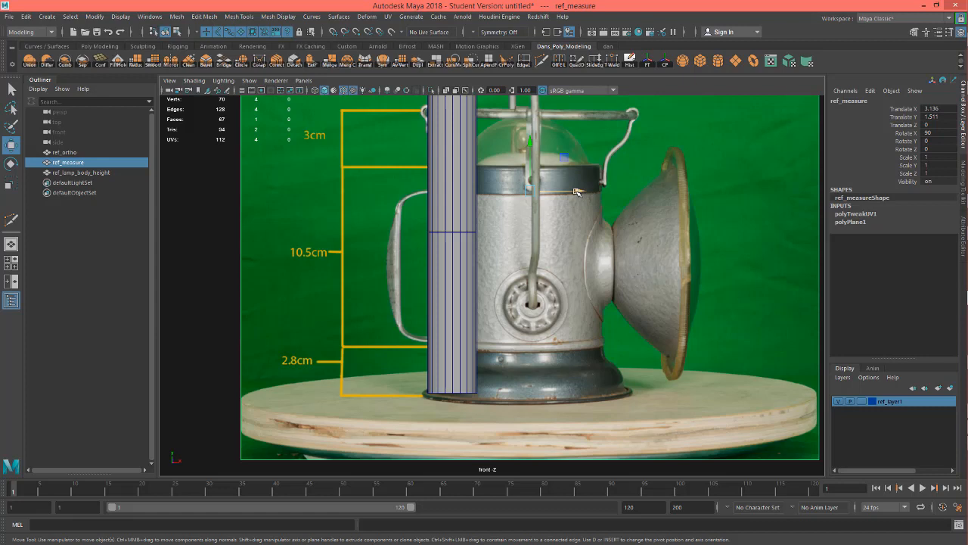
{"action": "key", "text": "x"}
{"action": "left_click_drag", "start_coordinate": [579, 192], "coordinate": [496, 288]}
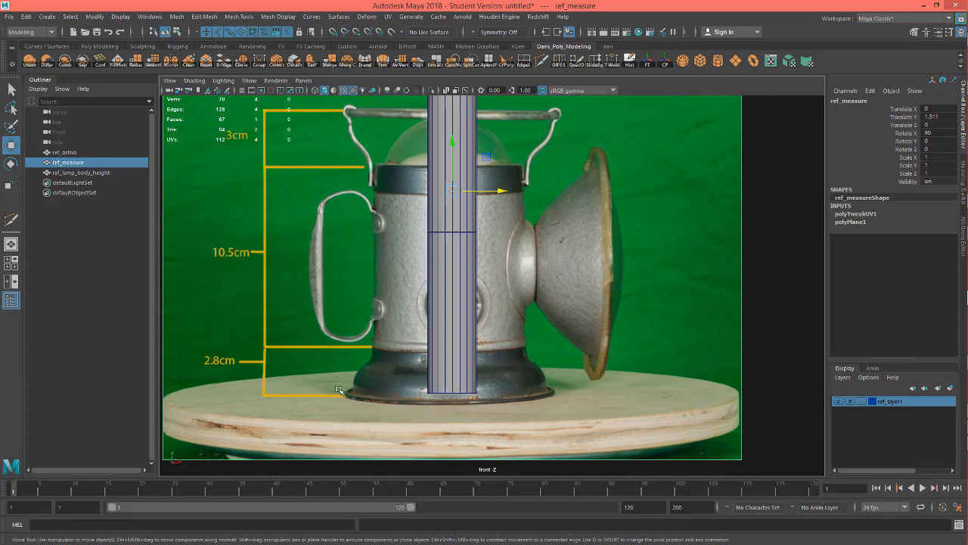
Move the pivot of ref_measure down to the lamp's base, snapped to the cylinder's bottom
{"action": "key", "text": "space"}
{"action": "mouse_move", "coordinate": [532, 337]}
{"action": "left_mouse_down"}
{"action": "mouse_move", "coordinate": [552, 322]}
{"action": "mouse_move", "coordinate": [532, 332]}
{"action": "left_mouse_up"}
{"action": "middle_click_drag", "start_coordinate": [528, 314], "coordinate": [563, 294], "text": "alt"}
{"action": "scroll", "coordinate": [547, 385], "scroll_direction": "down", "scroll_amount": 1}
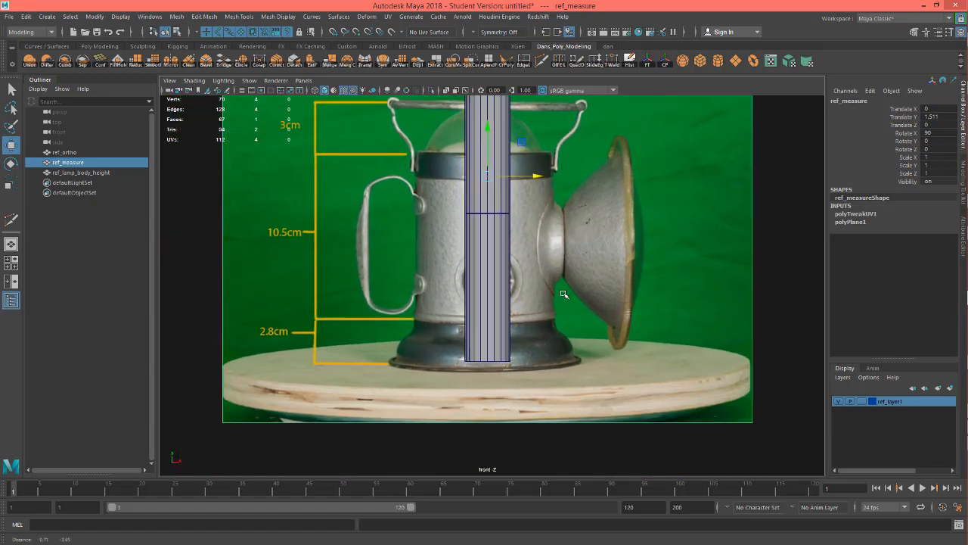
{"action": "scroll", "coordinate": [563, 295], "scroll_direction": "down", "scroll_amount": 1}
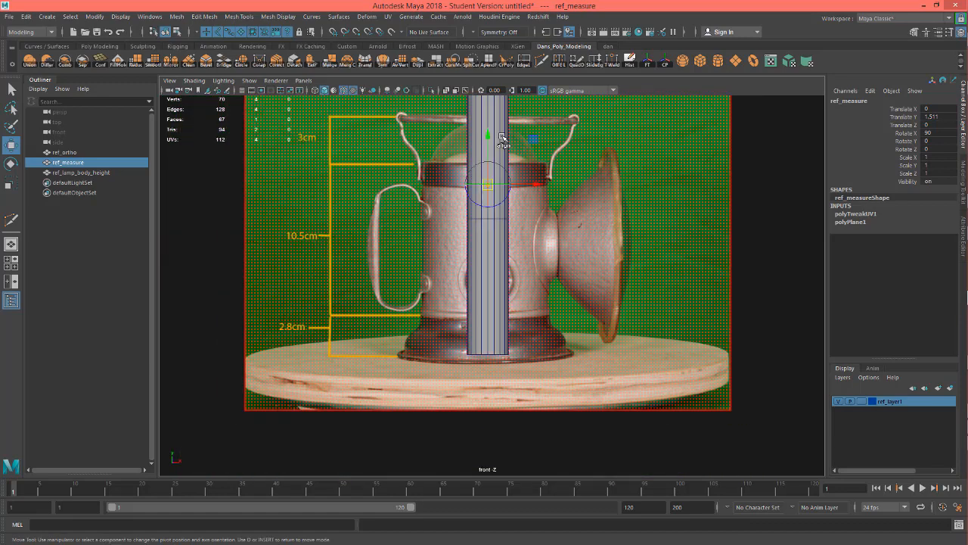
{"action": "left_click", "coordinate": [489, 144]}
{"action": "left_click_drag", "start_coordinate": [489, 143], "coordinate": [488, 325]}
{"action": "key", "text": "v"}
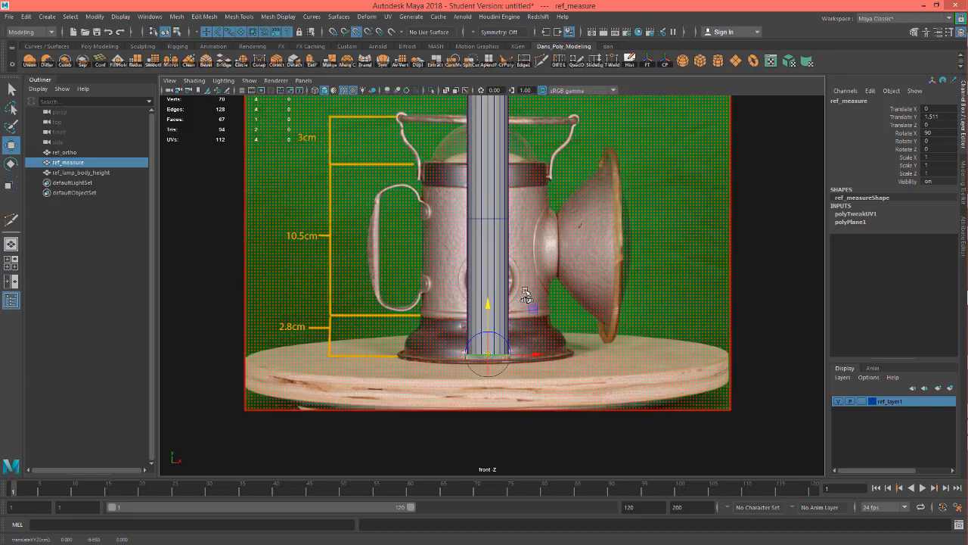
{"action": "scroll", "coordinate": [508, 371], "scroll_direction": "up", "scroll_amount": 4}
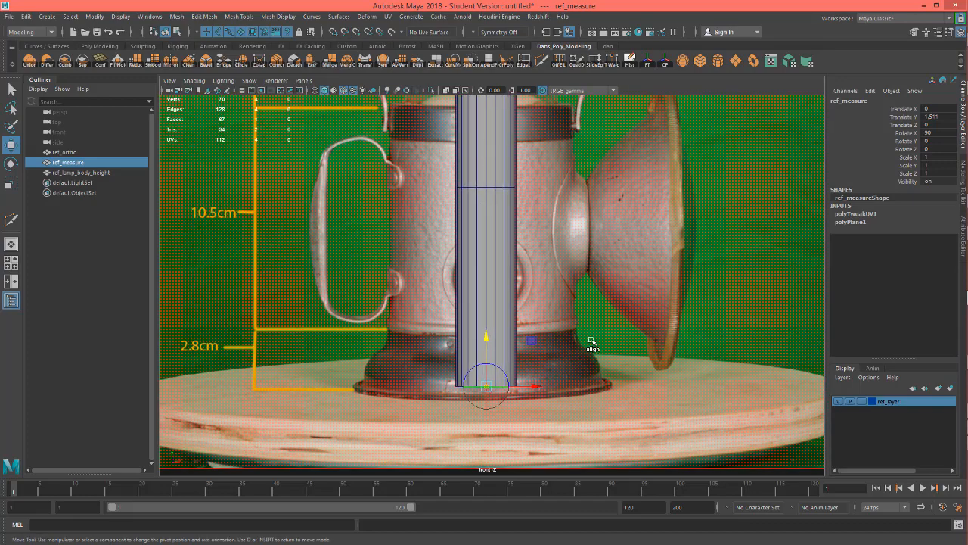
{"action": "scroll", "coordinate": [646, 111], "scroll_direction": "down", "scroll_amount": 3}
{"action": "key", "text": "f"}
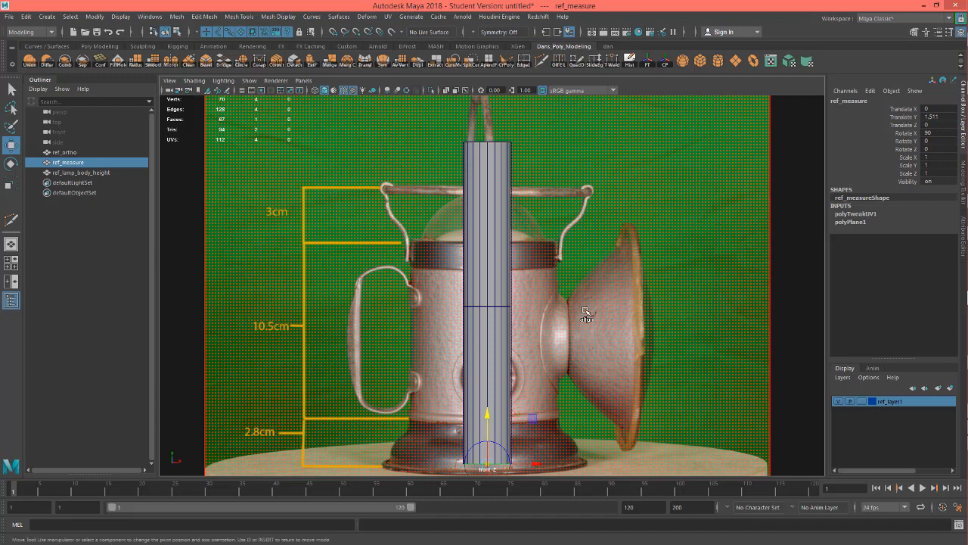
{"action": "middle_click_drag", "start_coordinate": [587, 314], "coordinate": [588, 261], "text": "alt"}
{"action": "scroll", "coordinate": [633, 357], "scroll_direction": "down", "scroll_amount": 4}
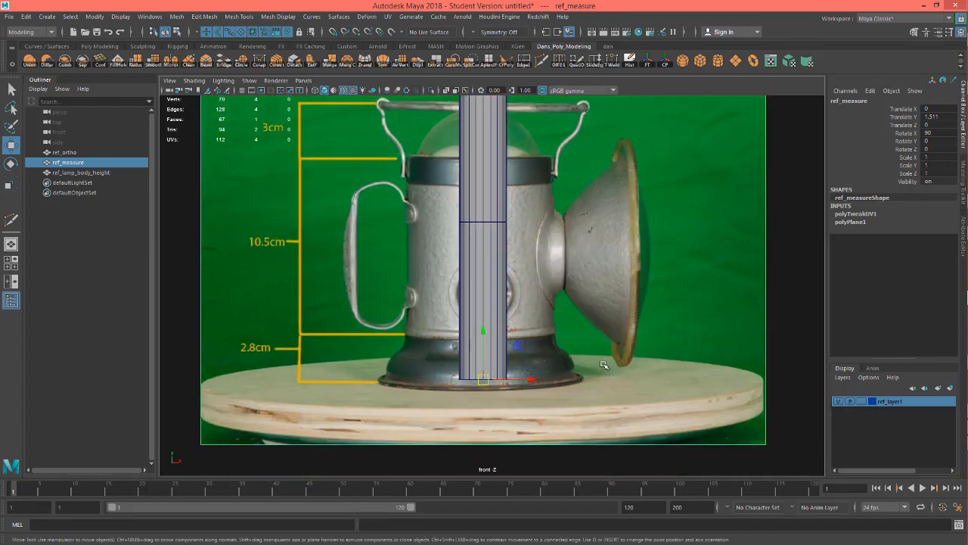
Scale ref_measure uniformly to 1.45 from its base pivot so the upper 10.5cm mark meets the cylinder's top
{"action": "middle_click_drag", "start_coordinate": [585, 385], "coordinate": [588, 406], "text": "alt"}
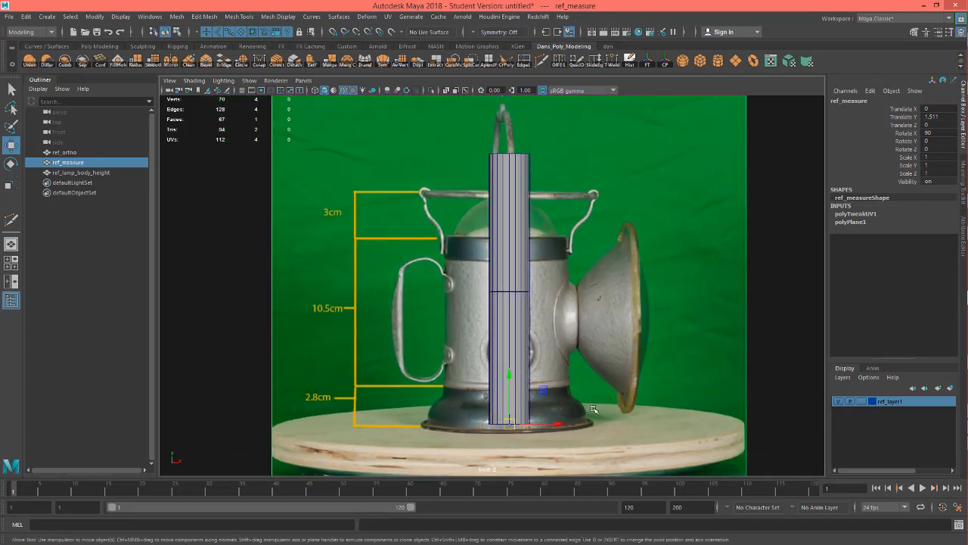
{"action": "key", "text": "r"}
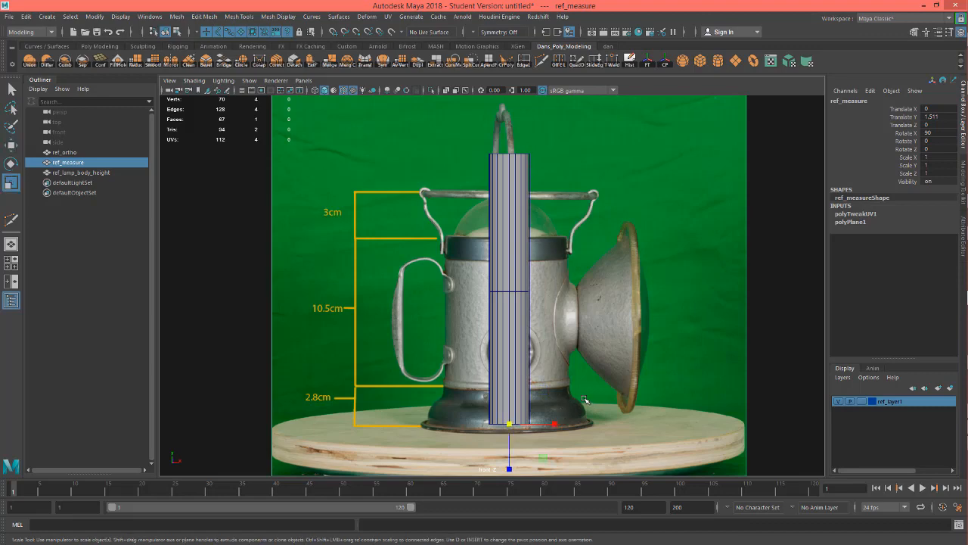
{"action": "left_click", "coordinate": [511, 425]}
{"action": "left_click_drag", "start_coordinate": [511, 425], "coordinate": [632, 371]}
{"action": "middle_click_drag", "start_coordinate": [691, 353], "coordinate": [713, 345]}
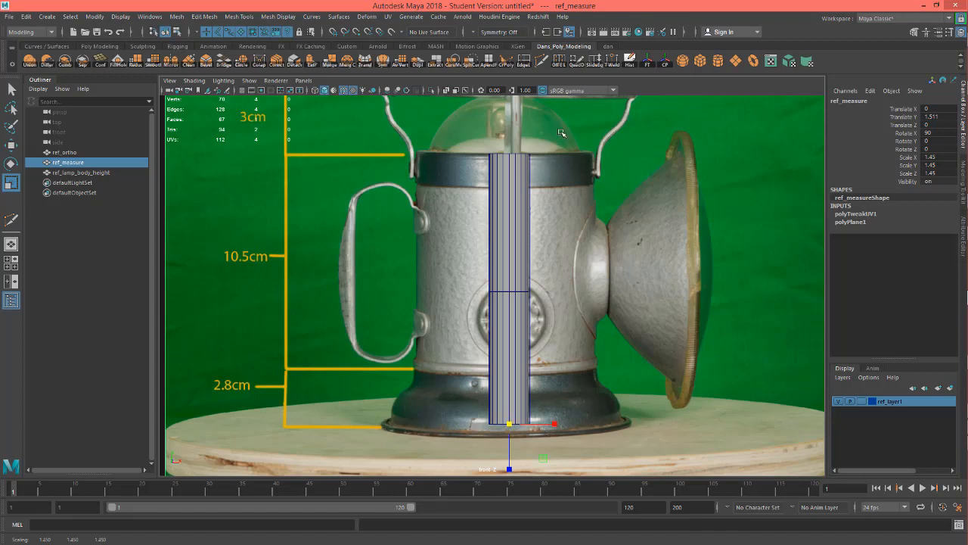
{"action": "left_click", "coordinate": [507, 219]}
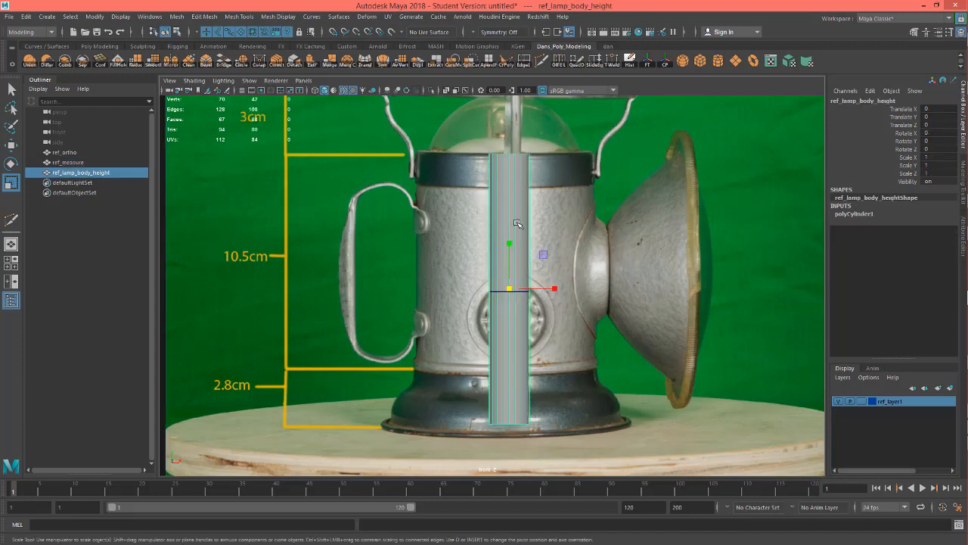
{"action": "left_click", "coordinate": [566, 186]}
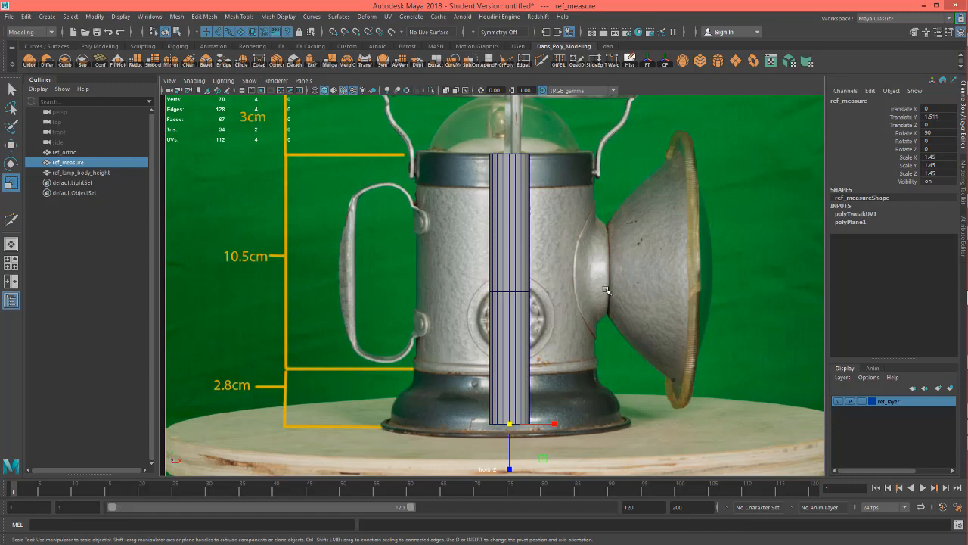
Set the radius of the ref_lamp_body_height cylinder to 4.7 to match the lamp body's width
{"action": "scroll", "coordinate": [605, 290], "scroll_direction": "down", "scroll_amount": 3}
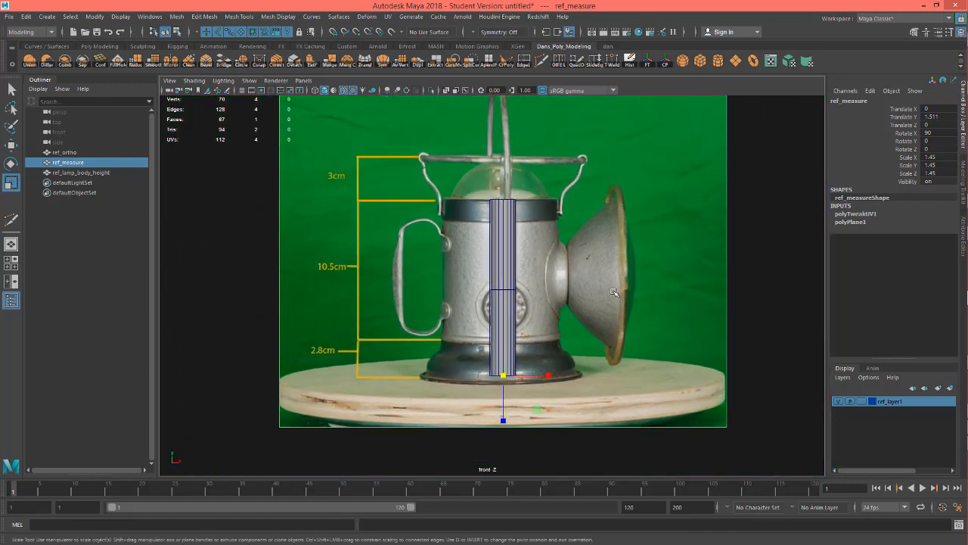
{"action": "left_click", "coordinate": [510, 247]}
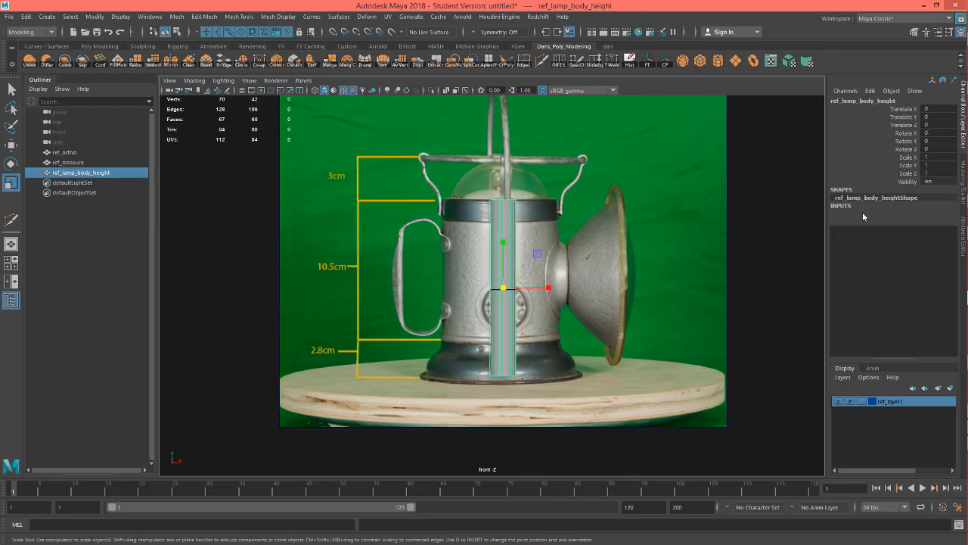
{"action": "left_click", "coordinate": [910, 222]}
{"action": "mouse_move", "coordinate": [652, 216]}
{"action": "middle_mouse_down"}
{"action": "mouse_move", "coordinate": [680, 210]}
{"action": "mouse_move", "coordinate": [668, 214]}
{"action": "middle_mouse_up"}
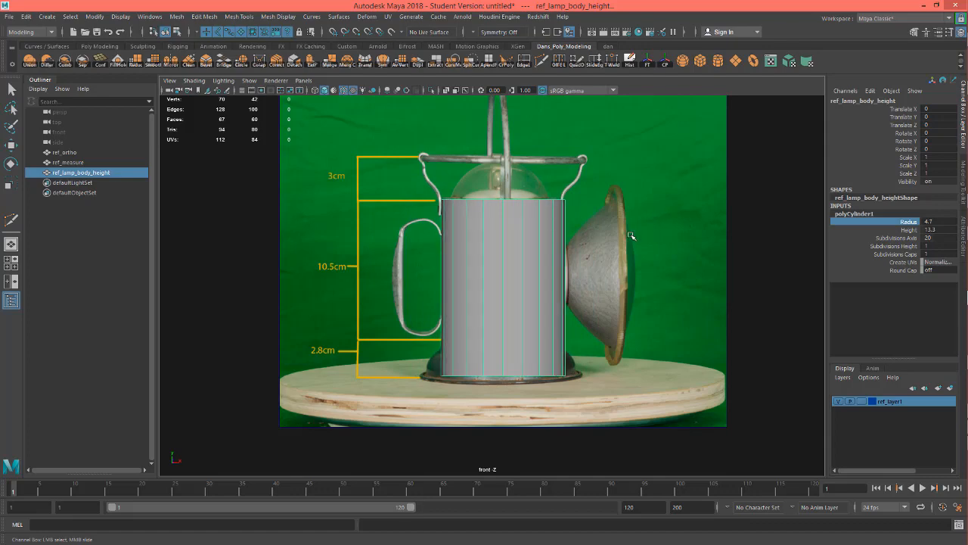
Turn on X-Ray shading and compare the cylinder's edges with the lamp body in the photo
{"action": "right_click_drag", "start_coordinate": [630, 235], "coordinate": [917, 250], "text": "alt"}
{"action": "middle_click_drag", "start_coordinate": [733, 208], "coordinate": [704, 286], "text": "alt"}
{"action": "middle_click_drag", "start_coordinate": [642, 279], "coordinate": [621, 278], "text": "alt"}
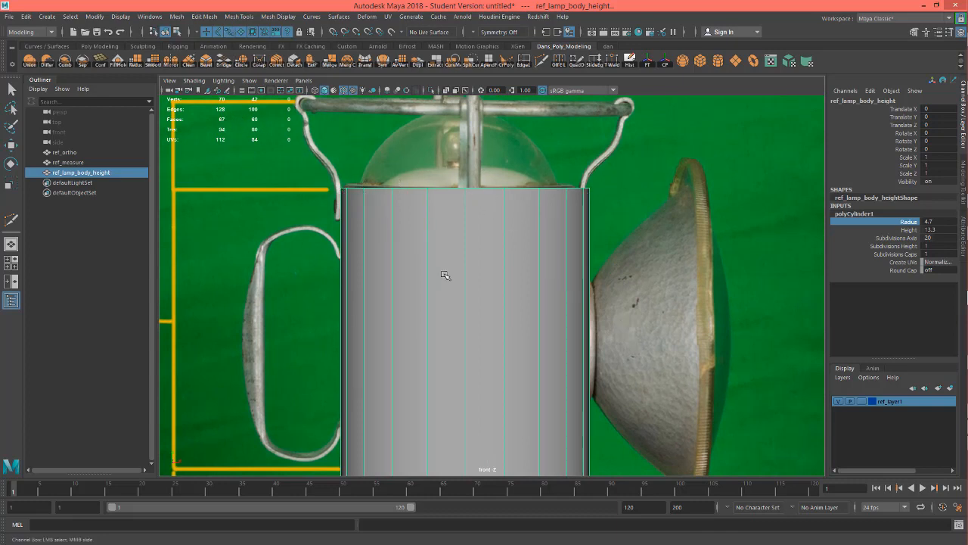
{"action": "left_click", "coordinate": [223, 80]}
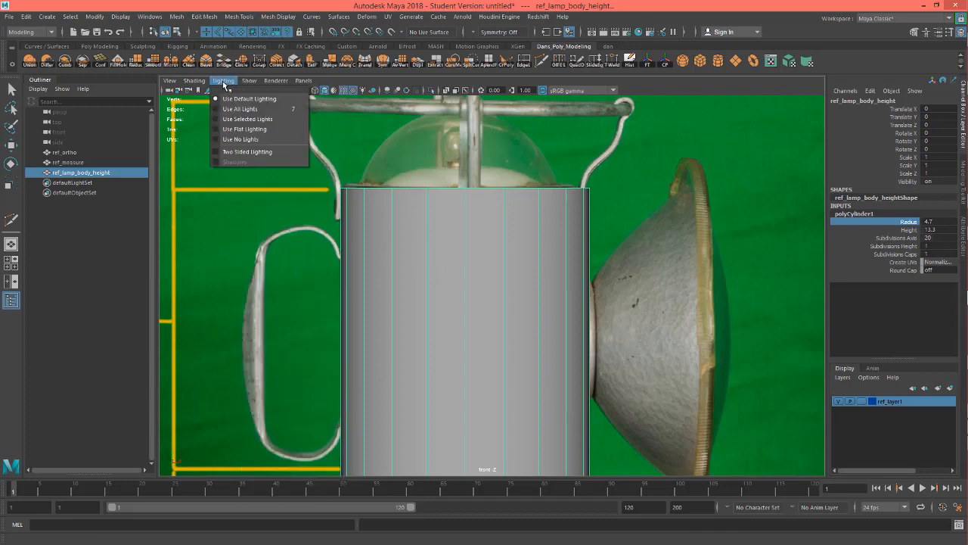
{"action": "mouse_move", "coordinate": [194, 80]}
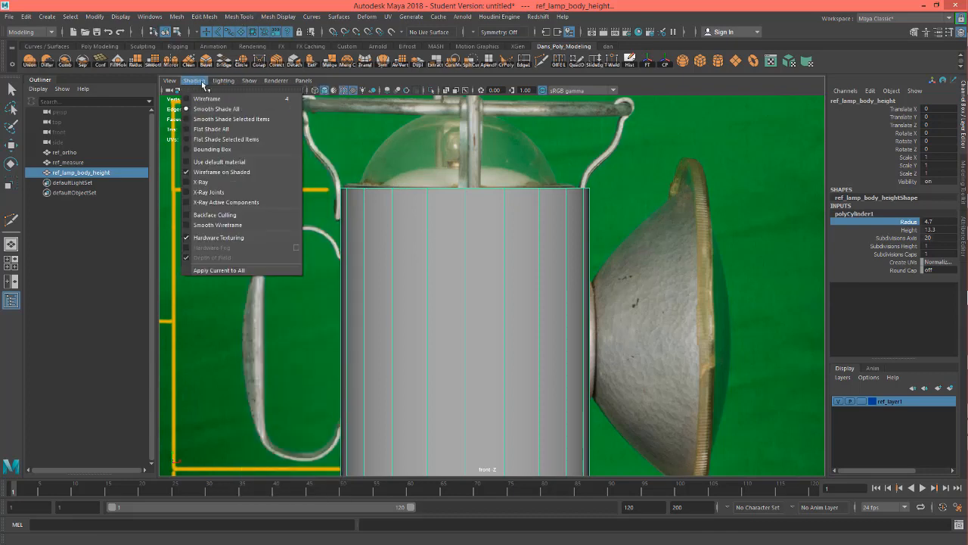
{"action": "left_click", "coordinate": [185, 181]}
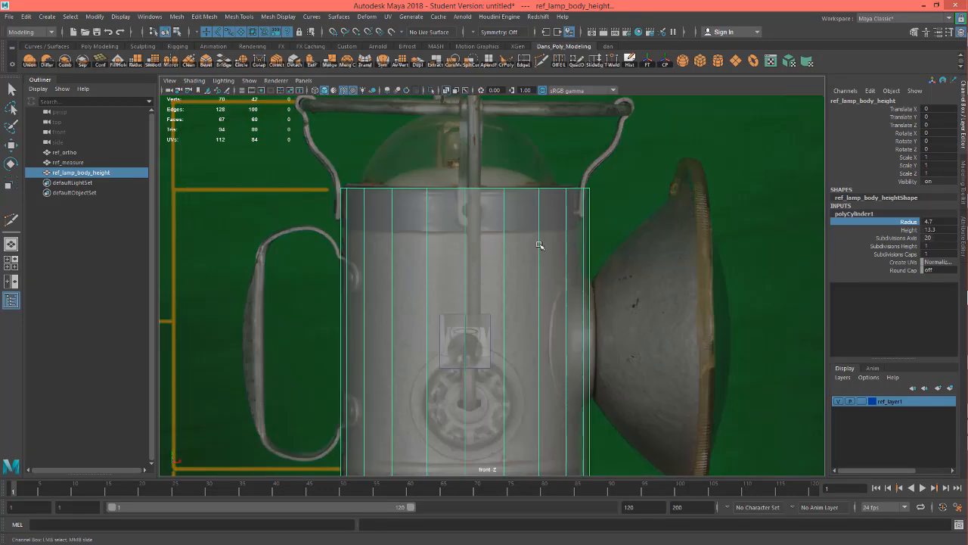
{"action": "scroll", "coordinate": [530, 242], "scroll_direction": "down", "scroll_amount": 4}
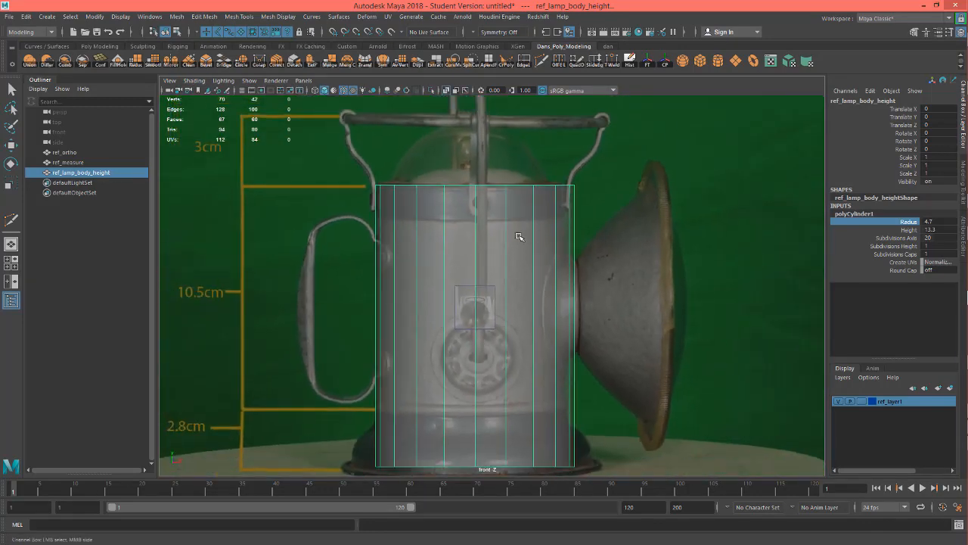
{"action": "middle_click_drag", "start_coordinate": [559, 230], "coordinate": [583, 221], "text": "alt"}
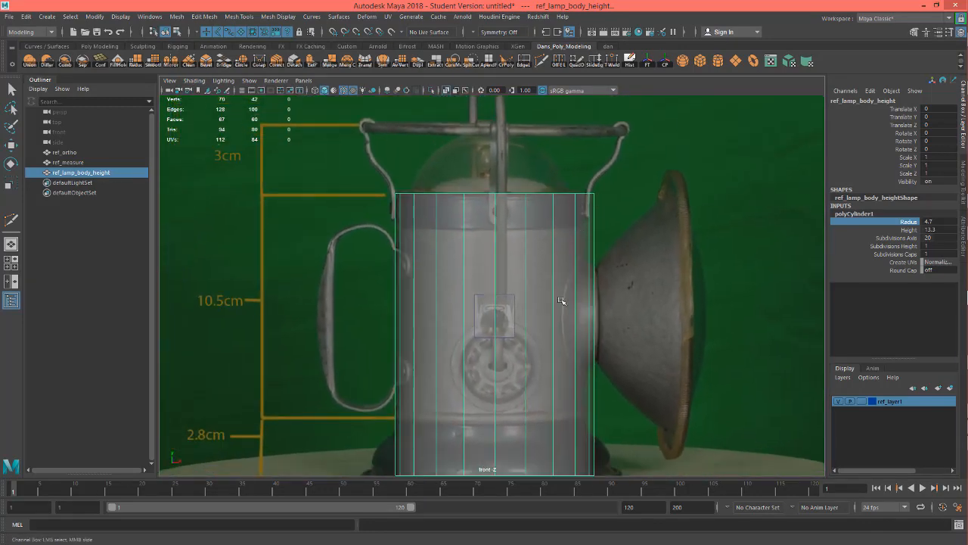
{"action": "scroll", "coordinate": [631, 278], "scroll_direction": "up", "scroll_amount": 3}
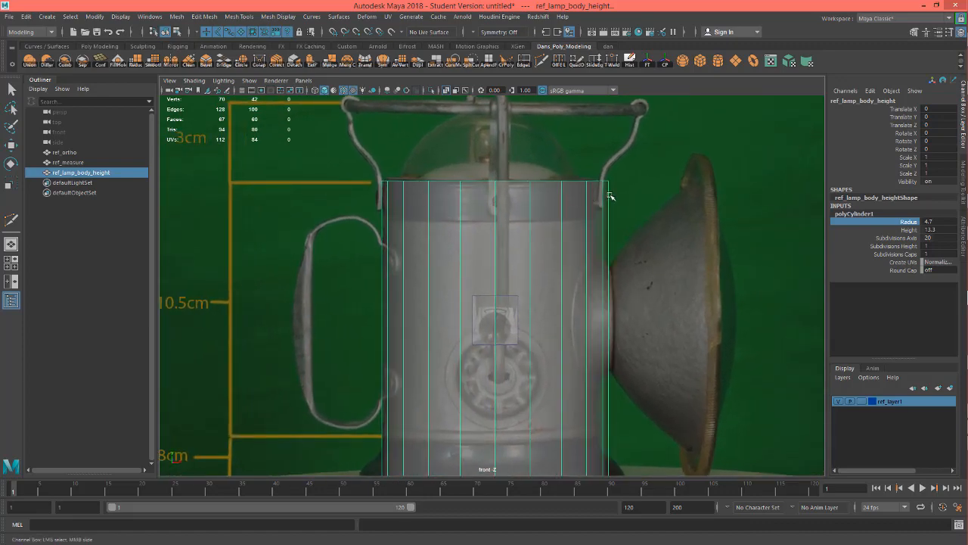
{"action": "scroll", "coordinate": [639, 251], "scroll_direction": "down", "scroll_amount": 2}
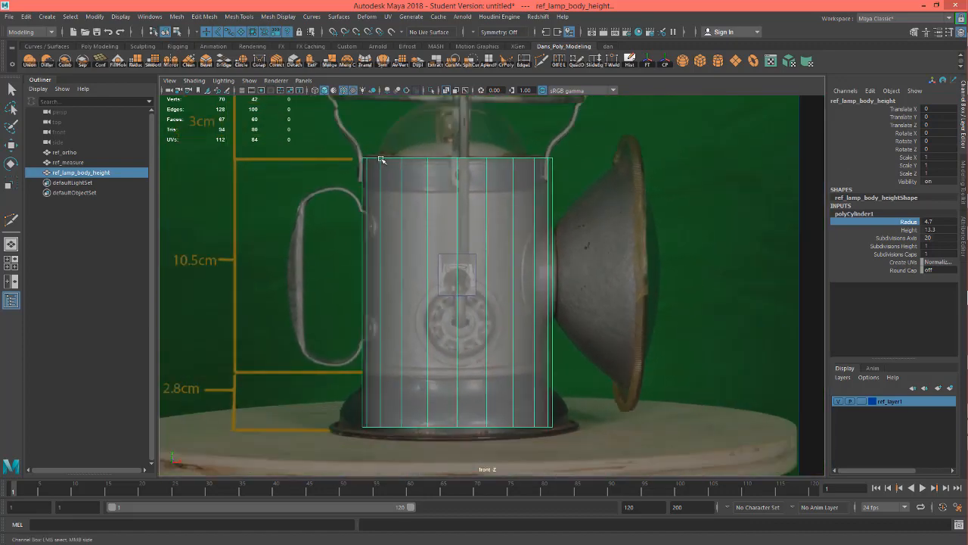
Move ref_measure sideways to Translate X 0.224 so the lamp body in the photo is centred on the cylinder
{"action": "left_click", "coordinate": [624, 183]}
{"action": "key", "text": "w"}
{"action": "middle_click_drag", "start_coordinate": [514, 349], "coordinate": [515, 334], "text": "alt"}
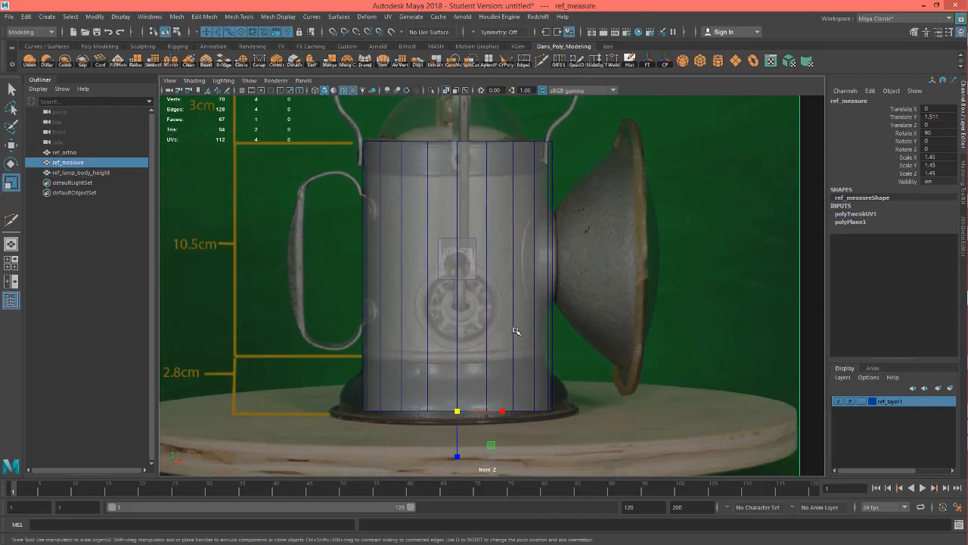
{"action": "left_click_drag", "start_coordinate": [507, 412], "coordinate": [514, 413]}
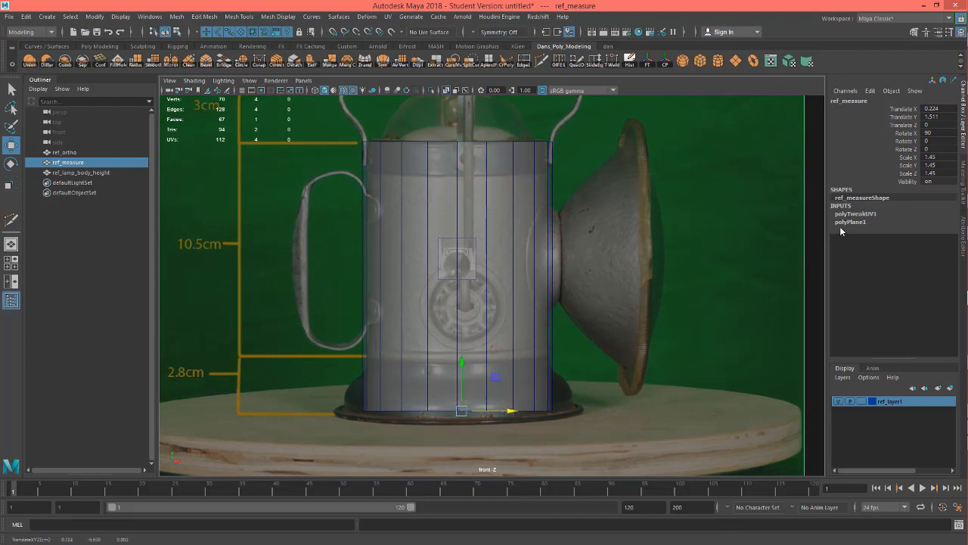
{"action": "left_click", "coordinate": [537, 209]}
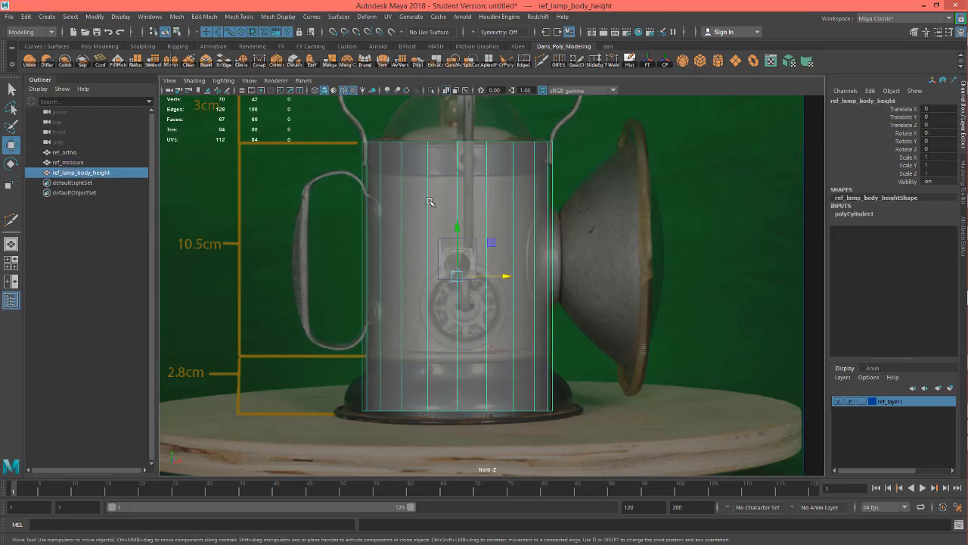
Snap the pivot of ref_measure sideways to the centre of the cylinder's bottom edge
{"action": "left_click", "coordinate": [624, 219]}
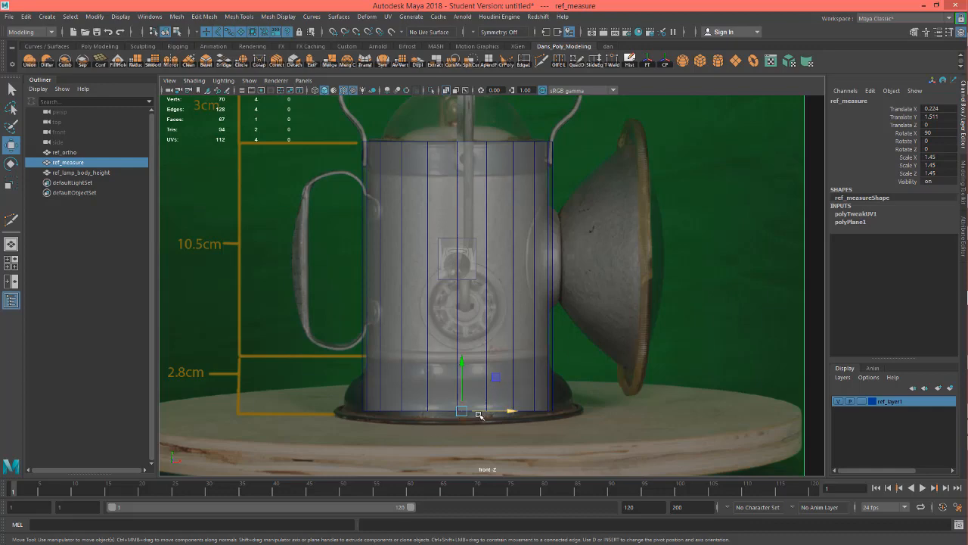
{"action": "key", "text": "d"}
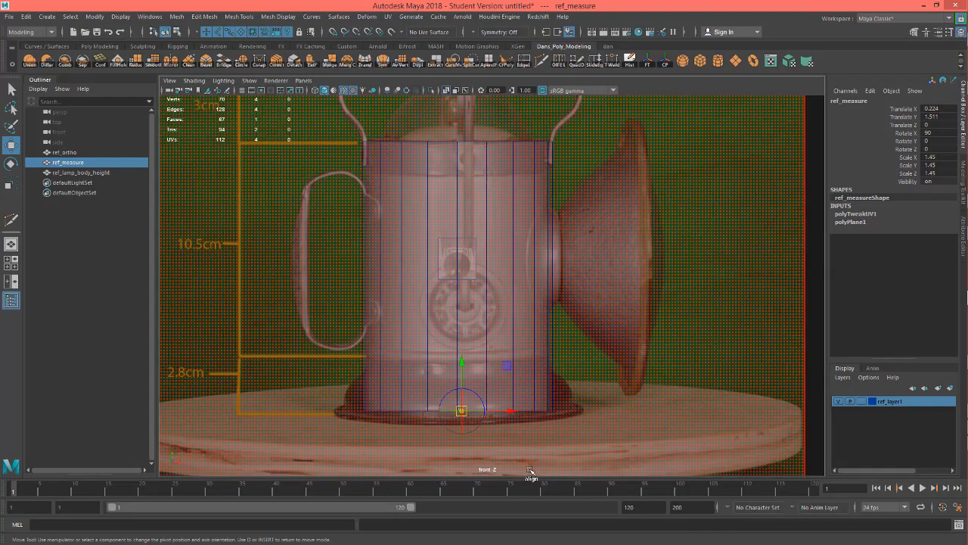
{"action": "key", "text": "v"}
{"action": "left_click_drag", "start_coordinate": [512, 412], "coordinate": [445, 413]}
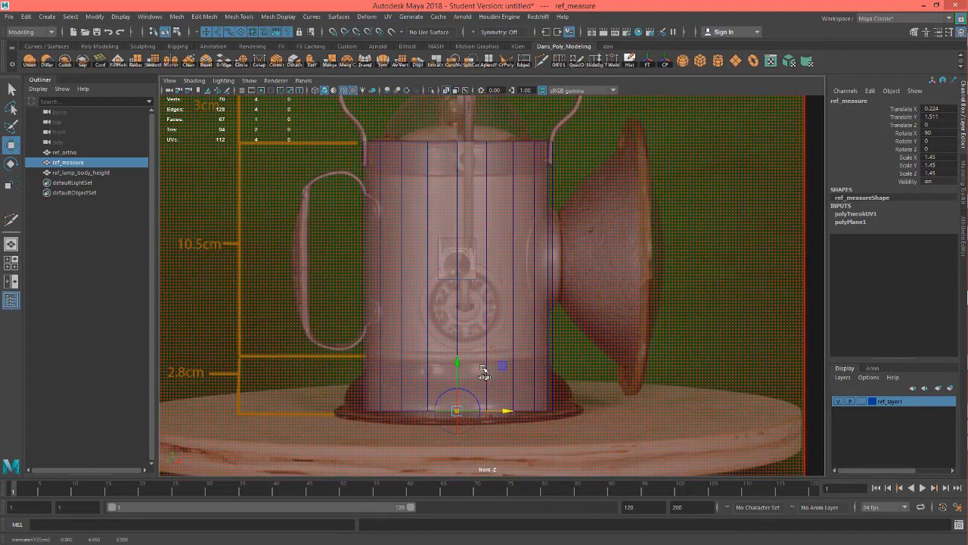
{"action": "key", "text": "d"}
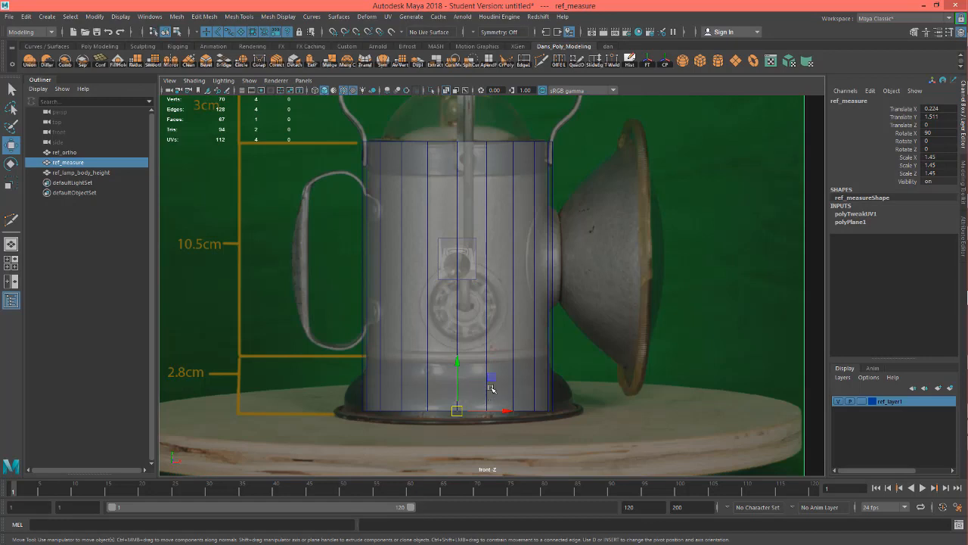
{"action": "key", "text": "r"}
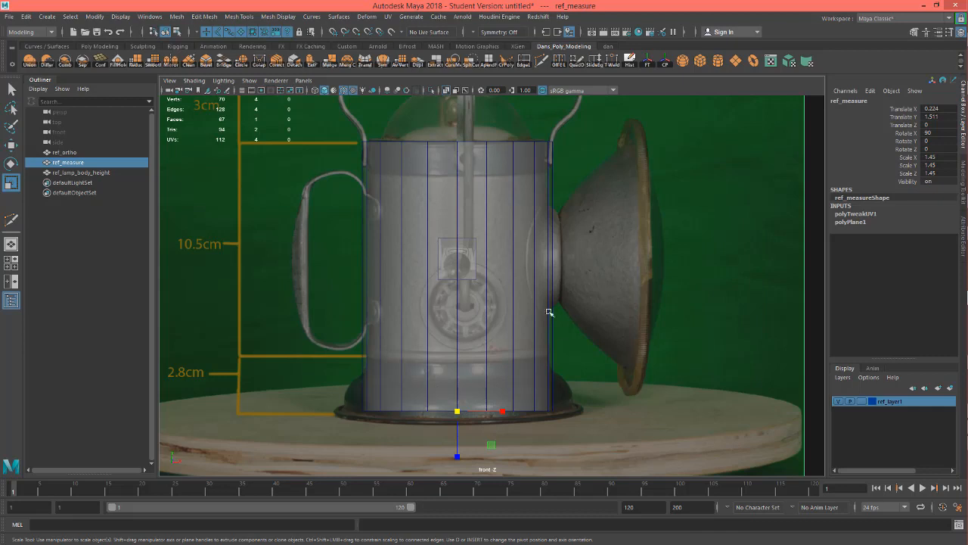
Set the radius of the ref_lamp_body_height cylinder to 4.4 to fit the lamp body's width
{"action": "left_click", "coordinate": [514, 371]}
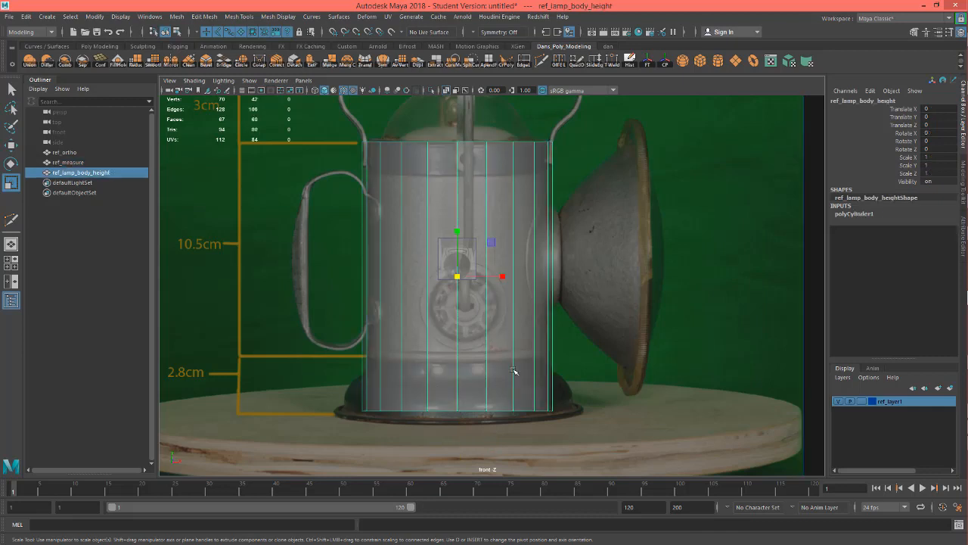
{"action": "left_click", "coordinate": [871, 212]}
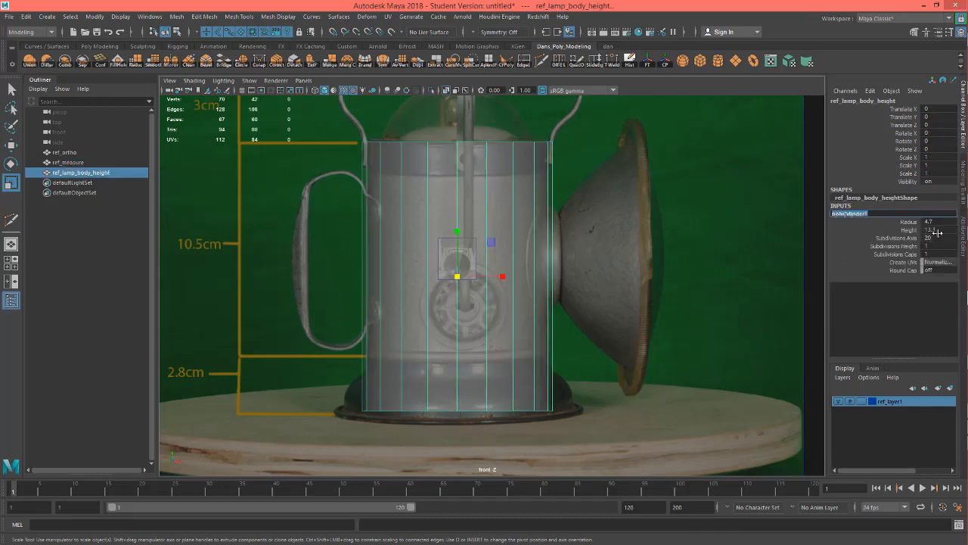
{"action": "left_click", "coordinate": [911, 230]}
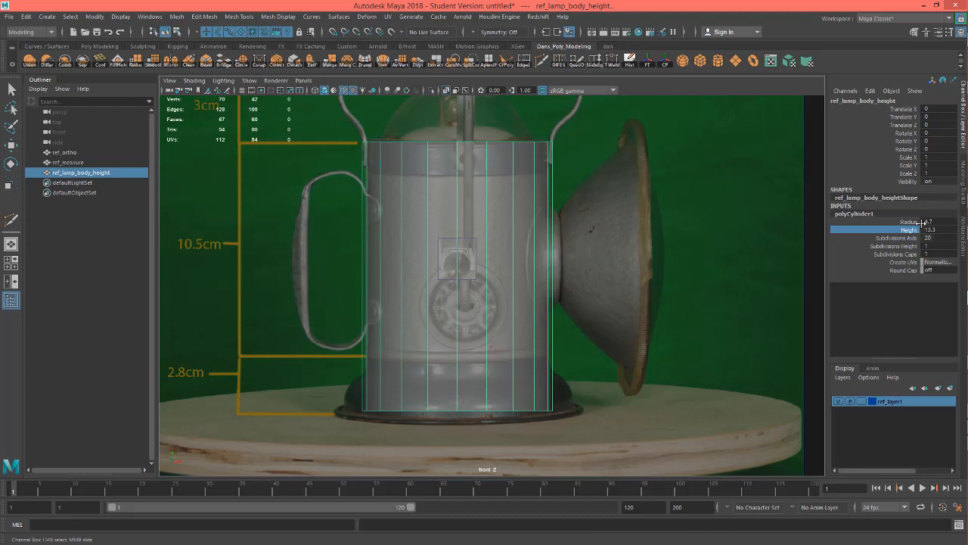
{"action": "left_click", "coordinate": [910, 221]}
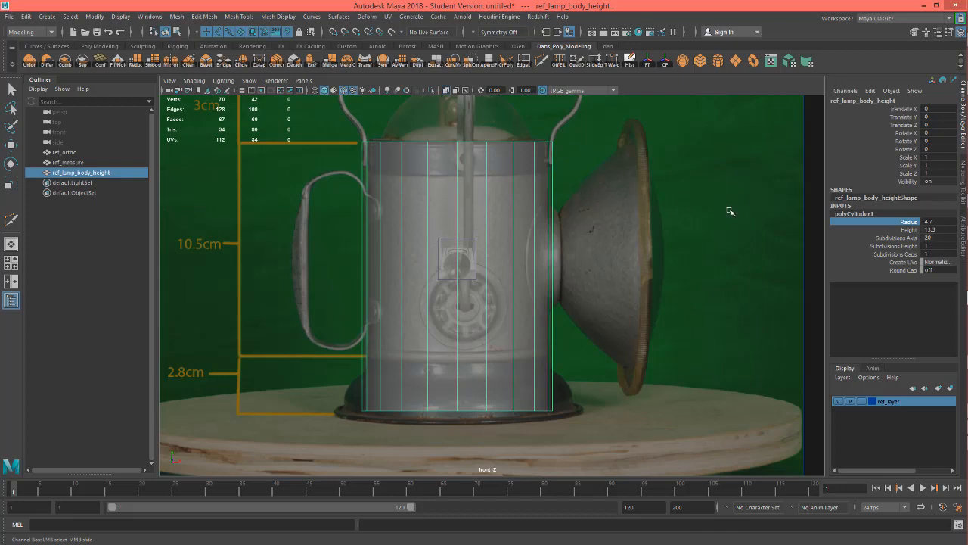
{"action": "middle_click_drag", "start_coordinate": [688, 212], "coordinate": [684, 212]}
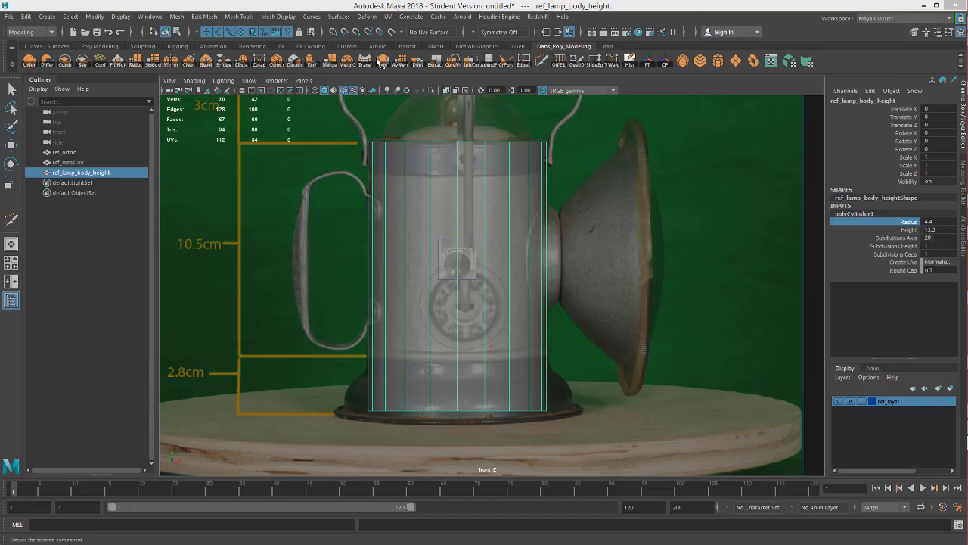
Create a second polygon cylinder with radius 4.4, matching ref_lamp_body_height, and height 2.8
{"action": "left_click", "coordinate": [718, 62]}
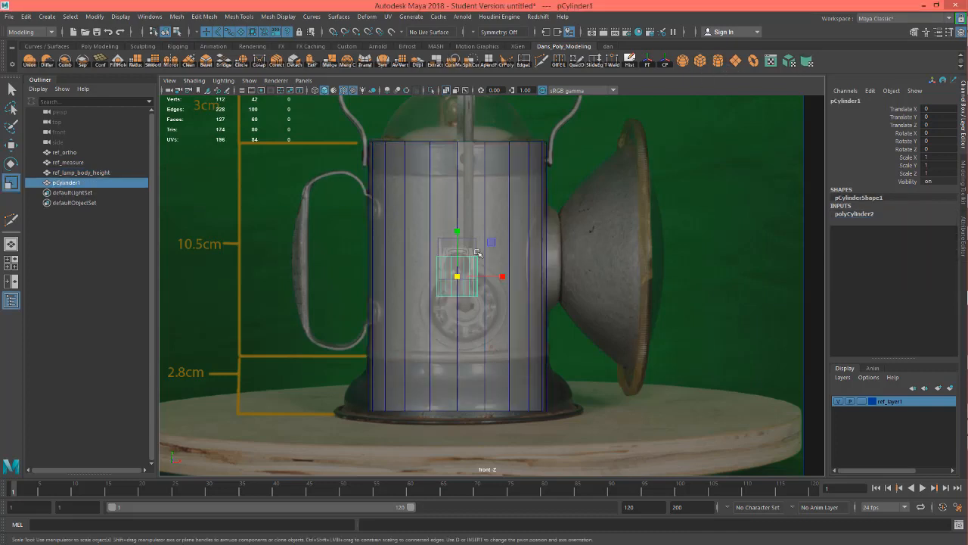
{"action": "left_click", "coordinate": [529, 370]}
{"action": "left_click", "coordinate": [855, 214]}
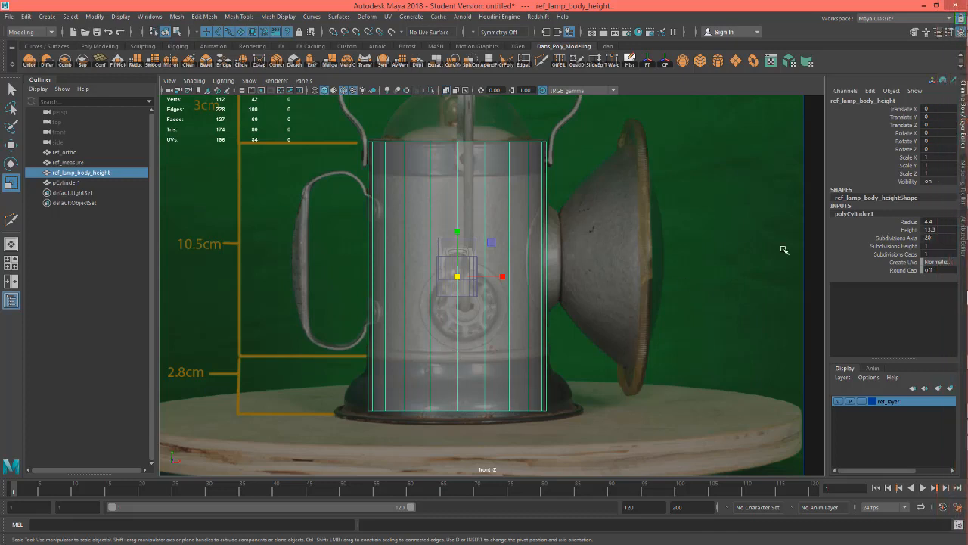
{"action": "left_click", "coordinate": [75, 183]}
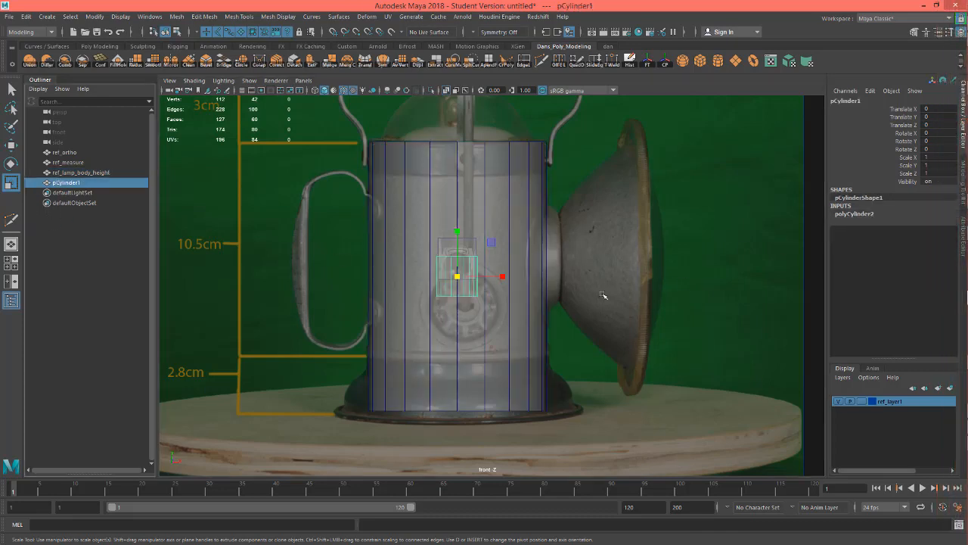
{"action": "left_click", "coordinate": [855, 214]}
{"action": "left_click", "coordinate": [927, 221]}
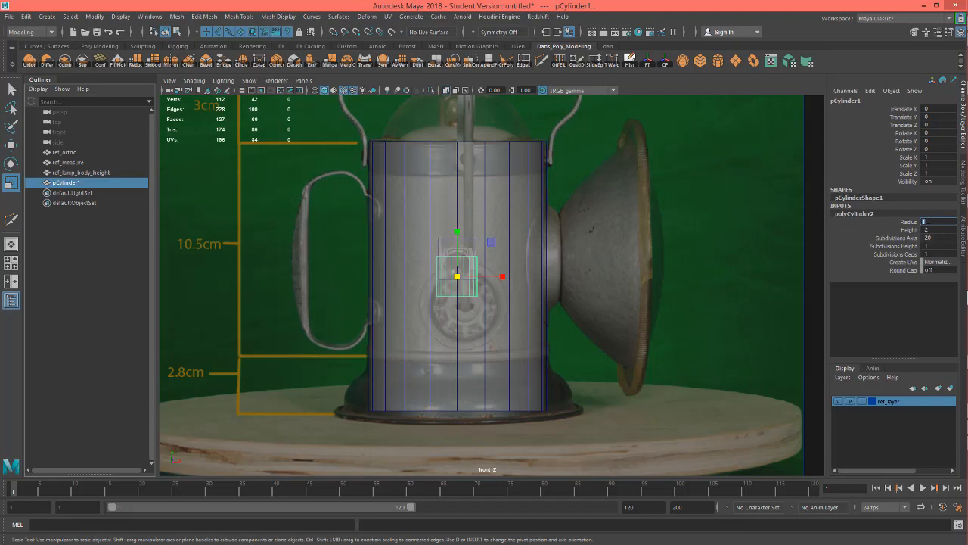
{"action": "type", "text": "4"}
{"action": "key", "text": "Return"}
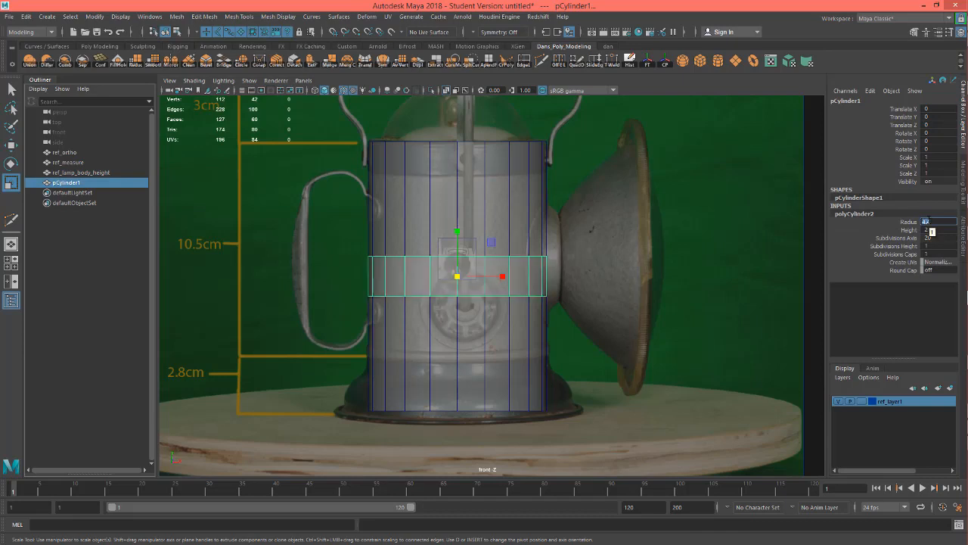
{"action": "left_click", "coordinate": [940, 230]}
{"action": "type", "text": ".8"}
{"action": "key", "text": "Return"}
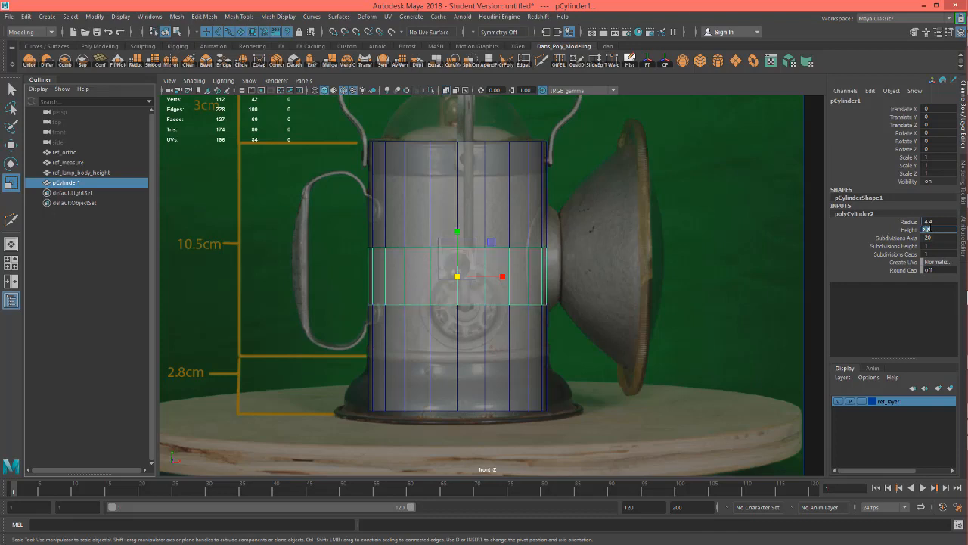
Put the short cylinder's pivot on its bottom edge and snap it down to the body cylinder's base, at Translate Y -5.25
{"action": "middle_click_drag", "start_coordinate": [579, 348], "coordinate": [583, 338], "text": "alt"}
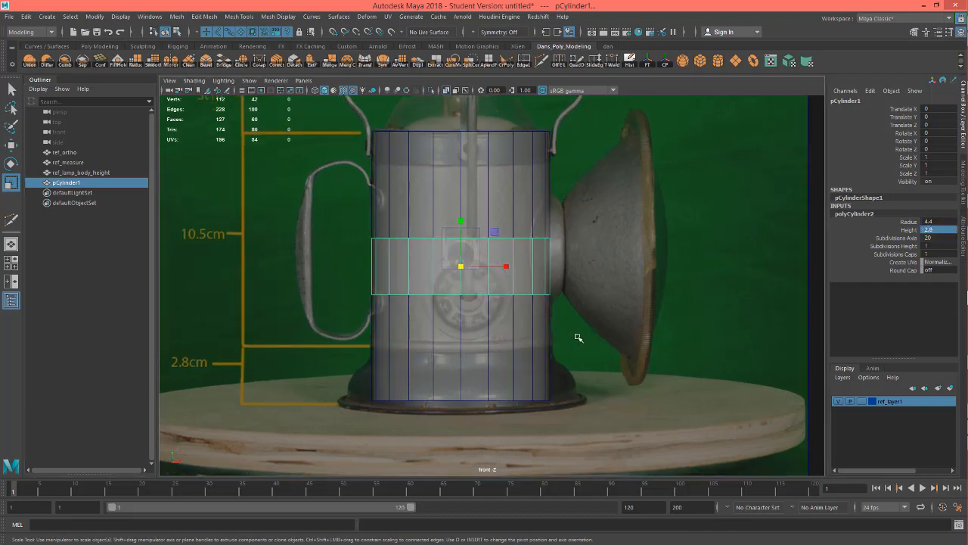
{"action": "key", "text": "w"}
{"action": "left_click_drag", "start_coordinate": [466, 226], "coordinate": [483, 264]}
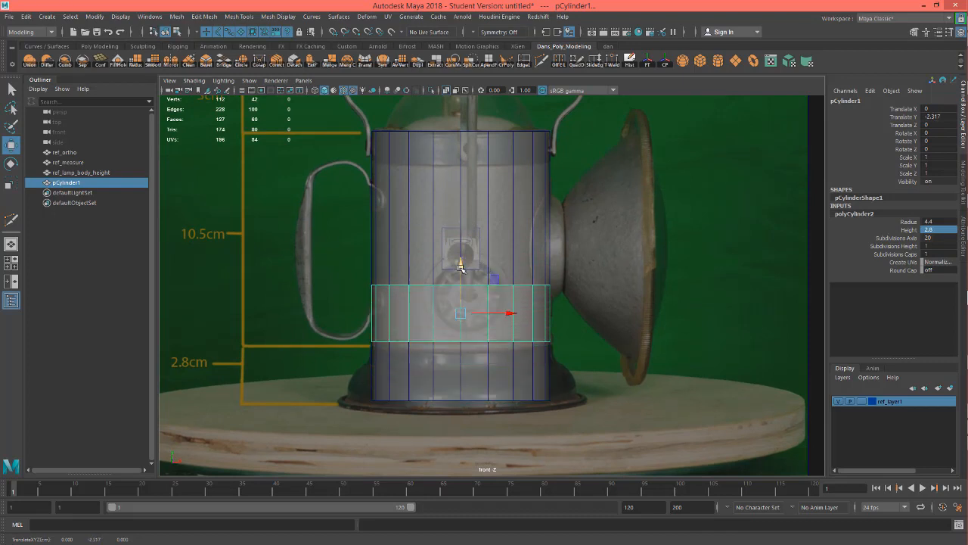
{"action": "key", "text": "d"}
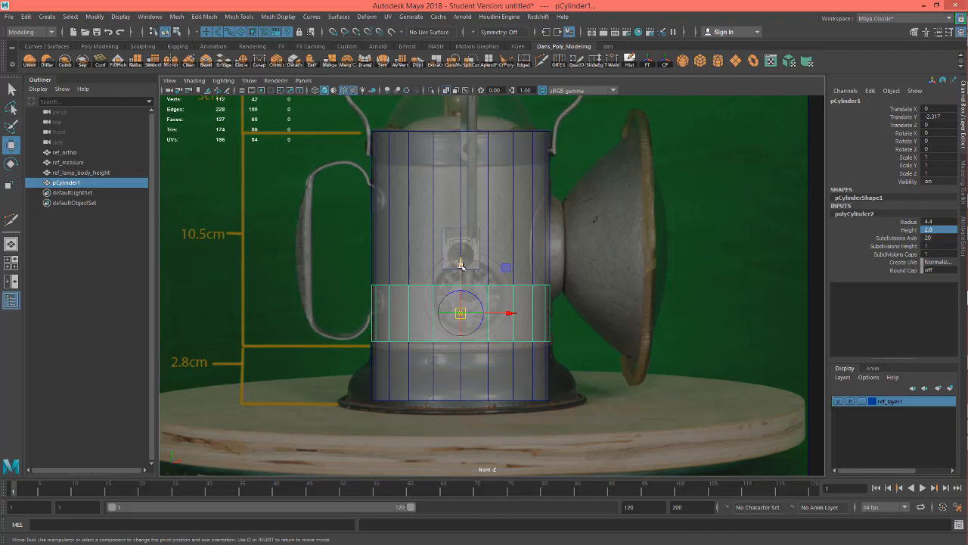
{"action": "left_click_drag", "start_coordinate": [461, 314], "coordinate": [466, 354]}
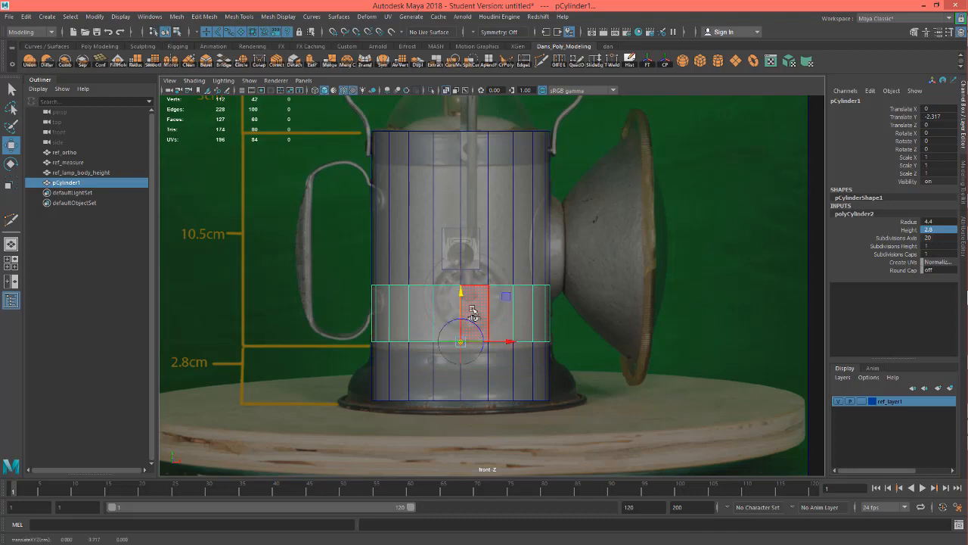
{"action": "key", "text": "d"}
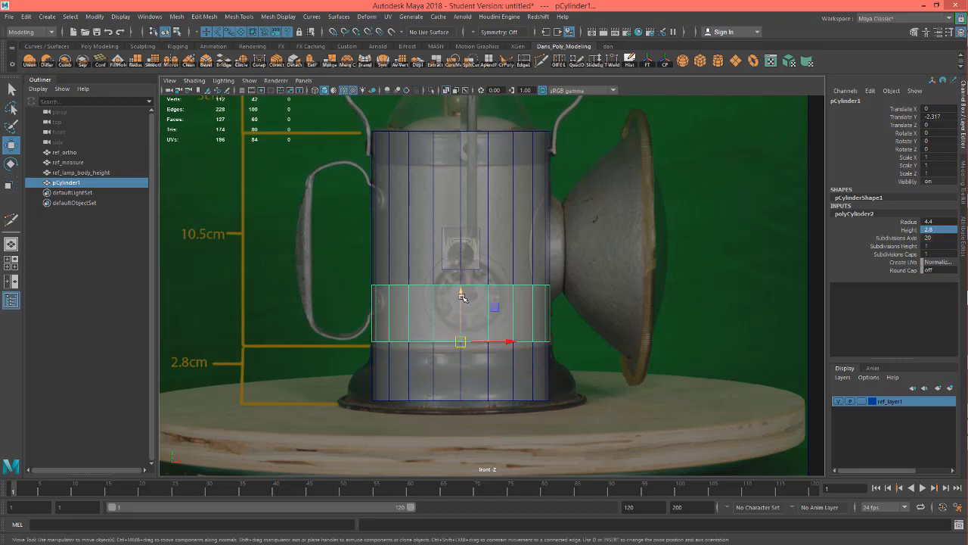
{"action": "left_click_drag", "start_coordinate": [462, 297], "coordinate": [463, 355]}
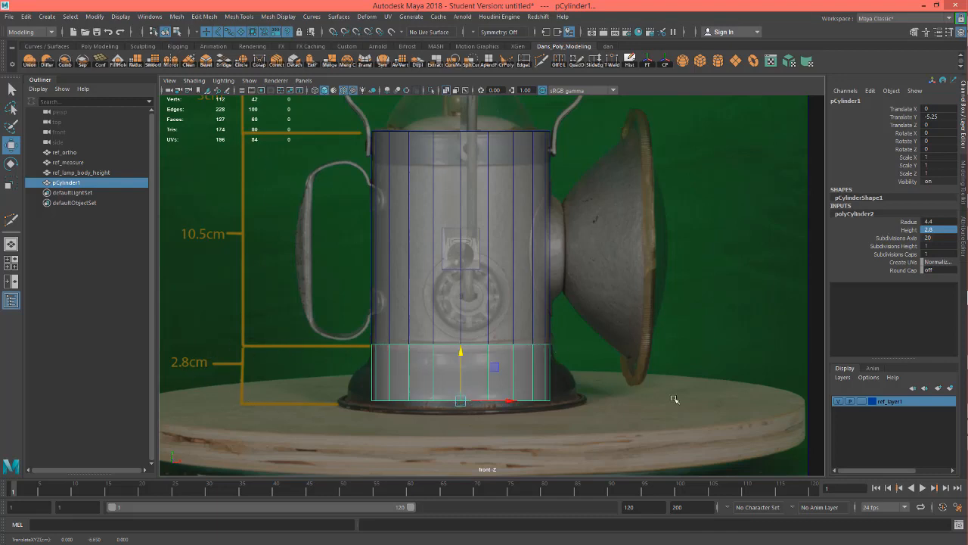
Set the height of the ref_lamp_body_height cylinder to 10.5
{"action": "left_click", "coordinate": [466, 219]}
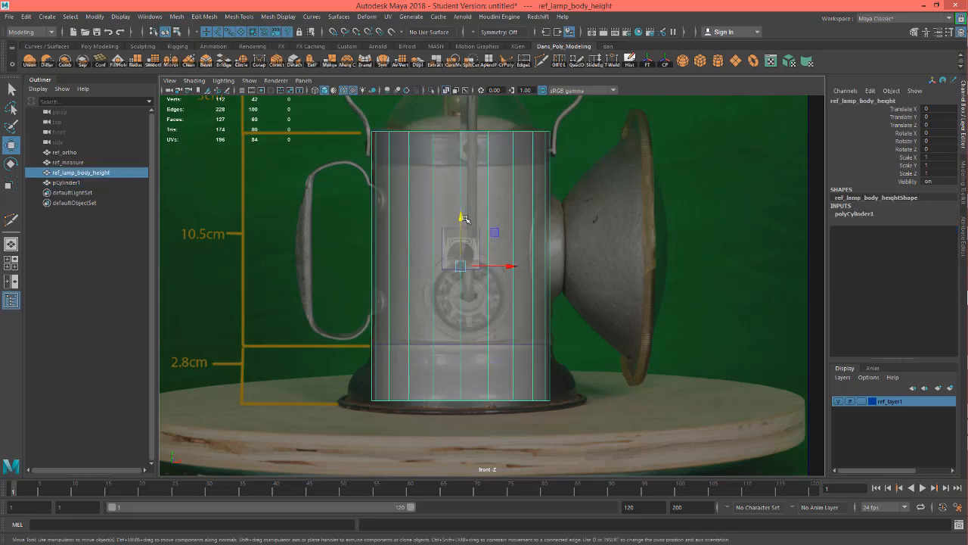
{"action": "left_click", "coordinate": [858, 213]}
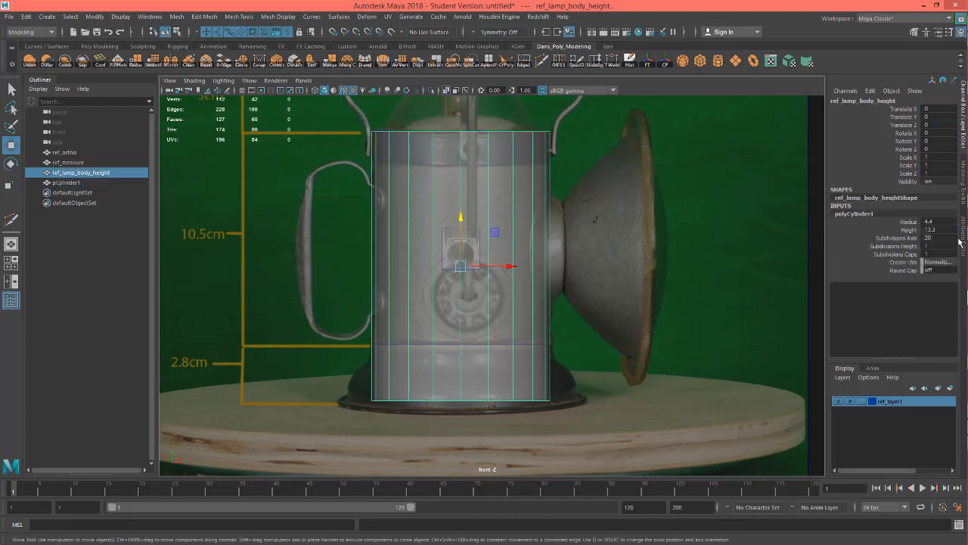
{"action": "left_click", "coordinate": [944, 228]}
{"action": "key", "text": "Return"}
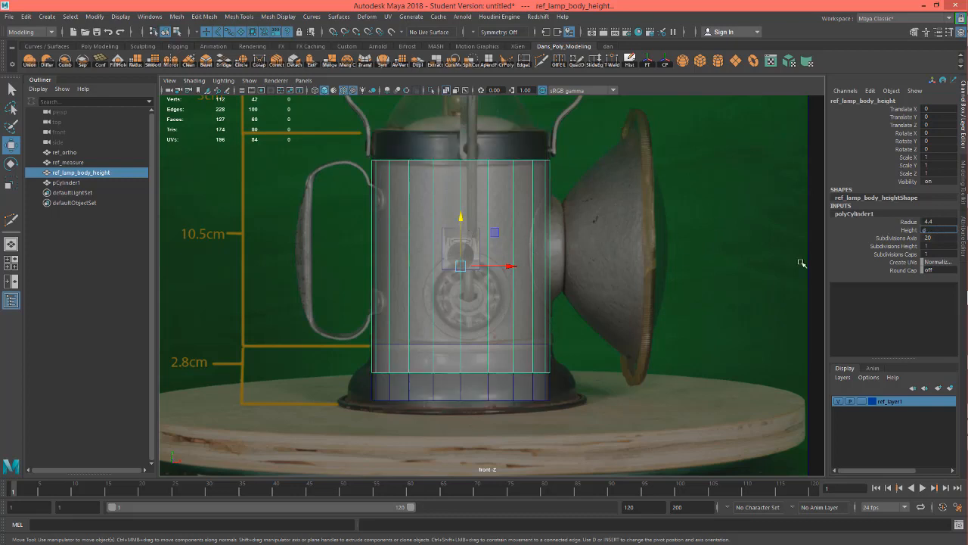
{"action": "key", "text": "Escape"}
Put the pivot of ref_lamp_body_height on its bottom edge and snap it onto the short cylinder's top, at Translate Y 1.4
{"action": "key", "text": "d"}
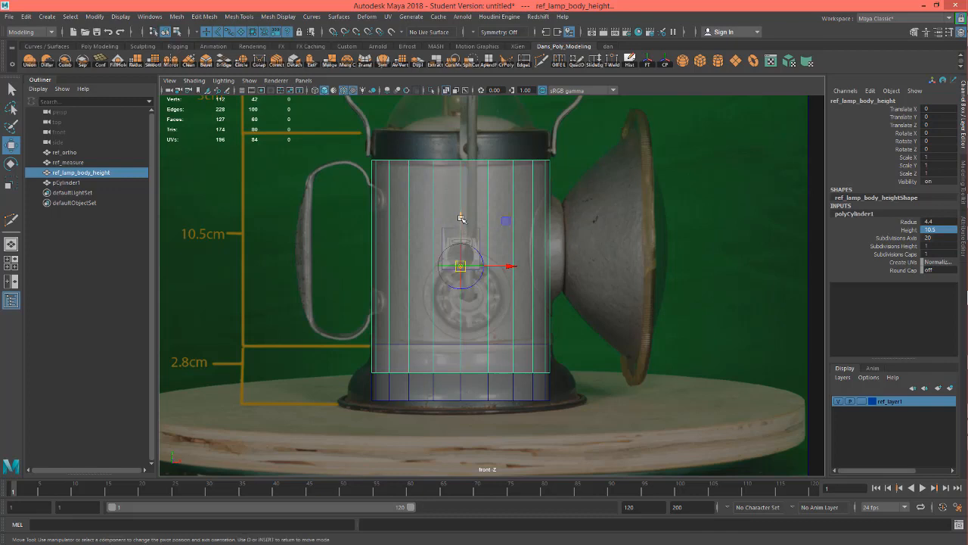
{"action": "left_click_drag", "start_coordinate": [461, 219], "coordinate": [461, 325]}
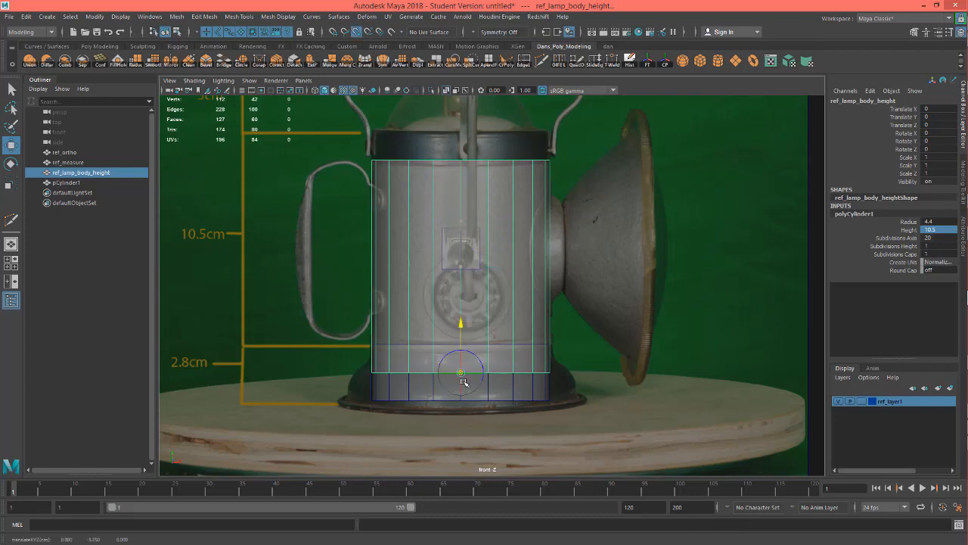
{"action": "key", "text": "d"}
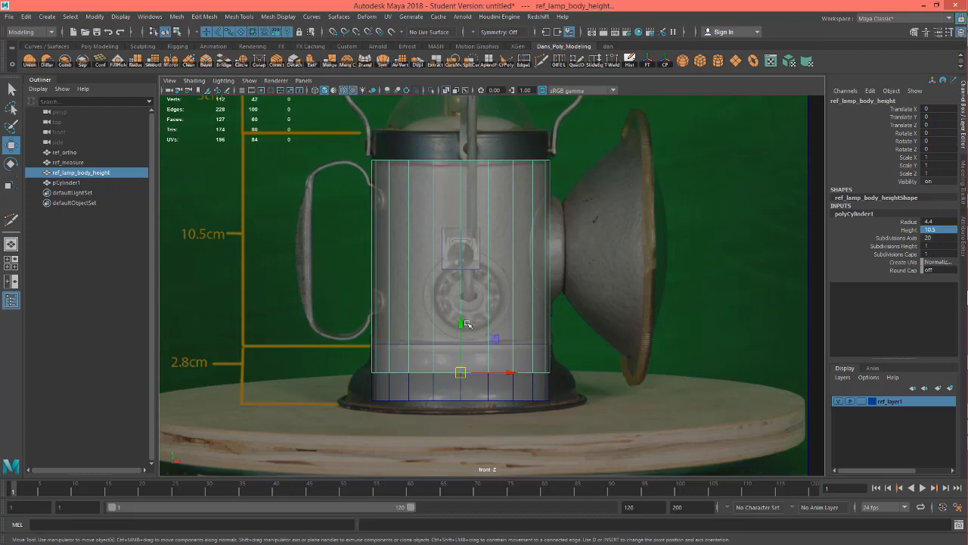
{"action": "key", "text": "v"}
{"action": "left_click_drag", "start_coordinate": [461, 346], "coordinate": [461, 341]}
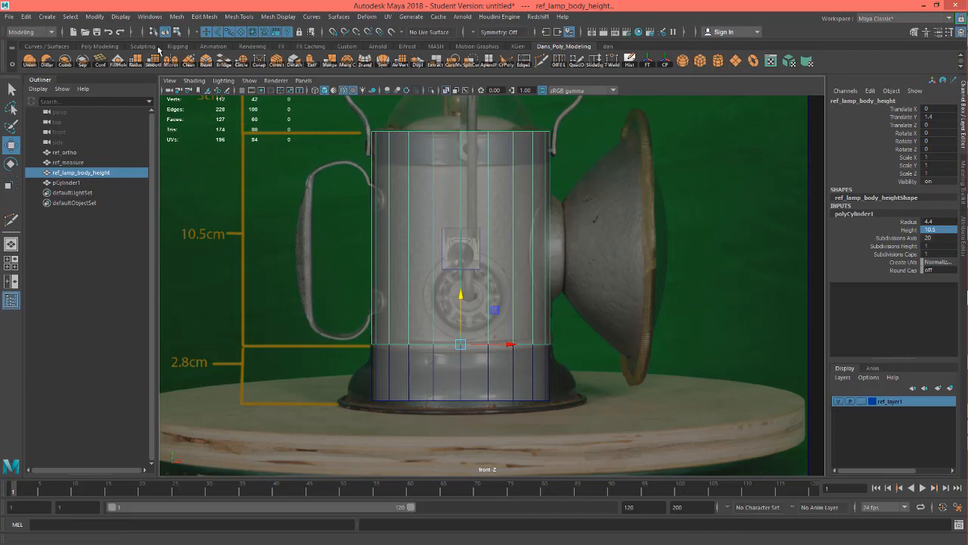
Create a polygon cone and rotate it to Rotate Z 90 so its tip points toward the lamp's handle
{"action": "left_click", "coordinate": [110, 47]}
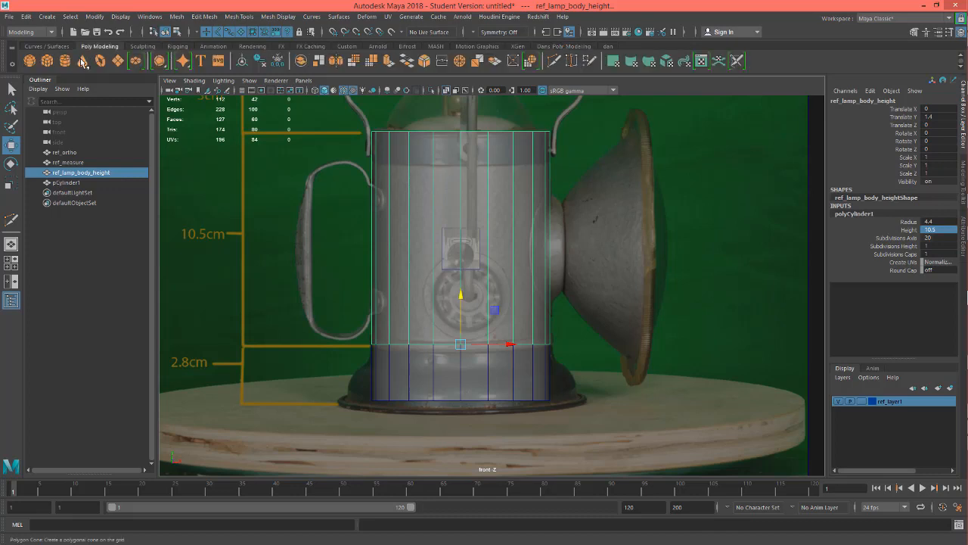
{"action": "left_click", "coordinate": [81, 60]}
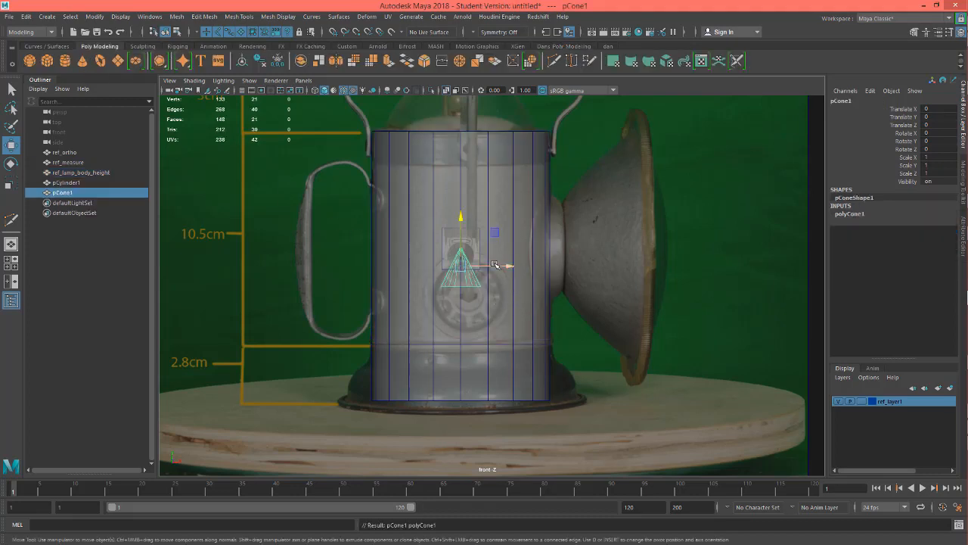
{"action": "key", "text": "e"}
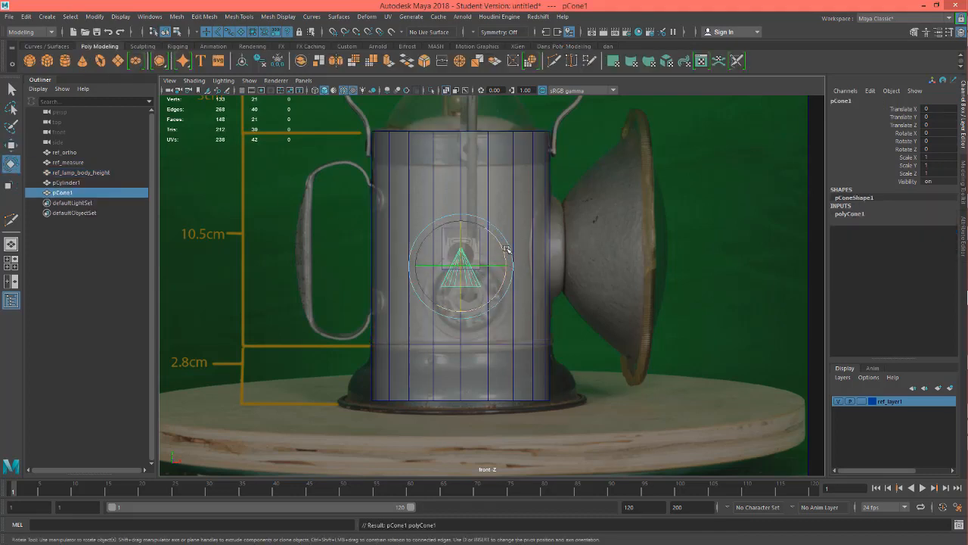
{"action": "left_click_drag", "start_coordinate": [504, 256], "coordinate": [471, 240]}
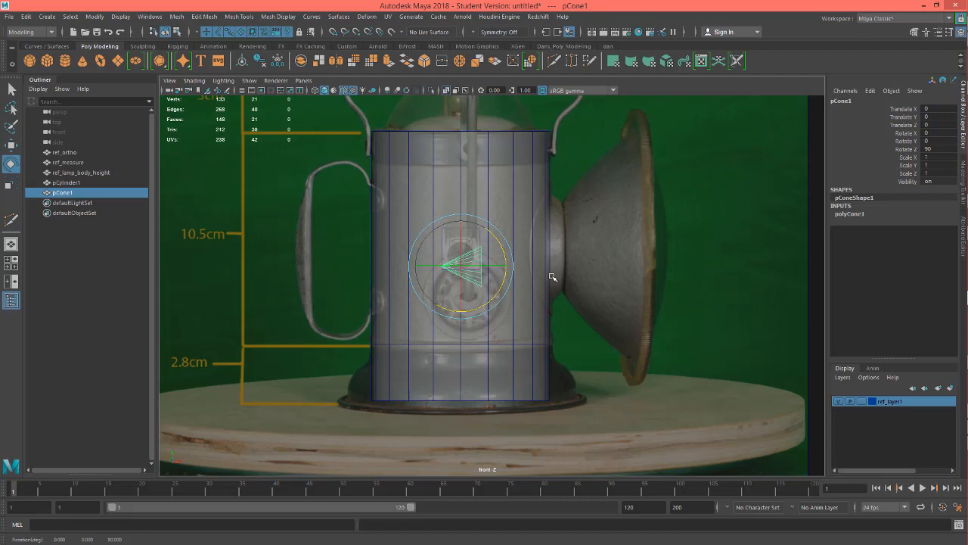
Scale the cone uniformly to about 5.49 and move it over the lamp's reflector, at about Translate X 3.14 and Translate Y 0.95
{"action": "key", "text": "r"}
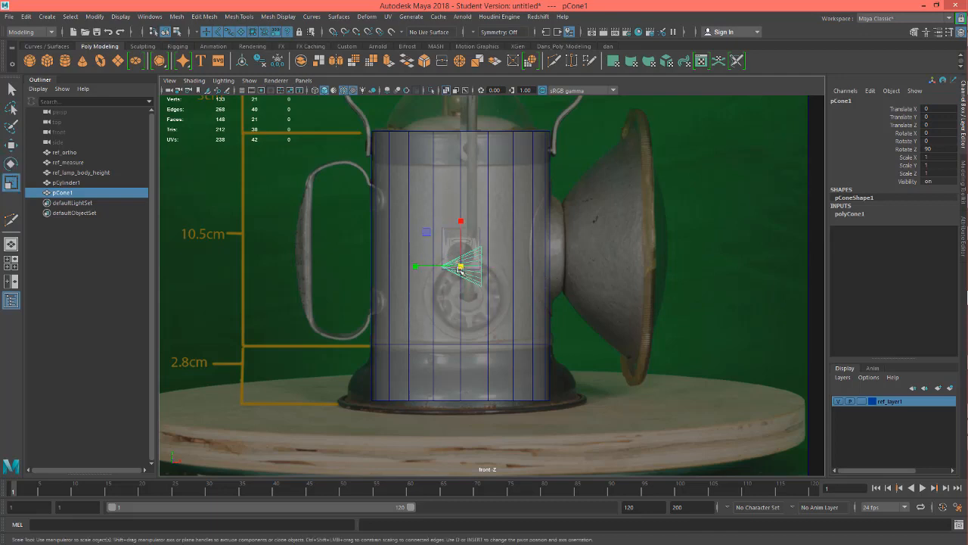
{"action": "left_click_drag", "start_coordinate": [460, 267], "coordinate": [616, 240]}
{"action": "key", "text": "w"}
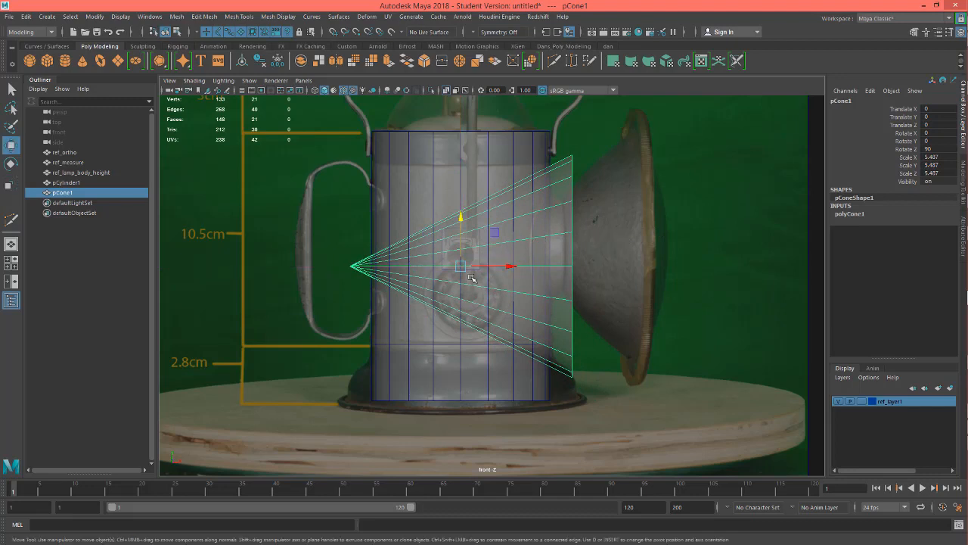
{"action": "left_click_drag", "start_coordinate": [496, 233], "coordinate": [564, 216]}
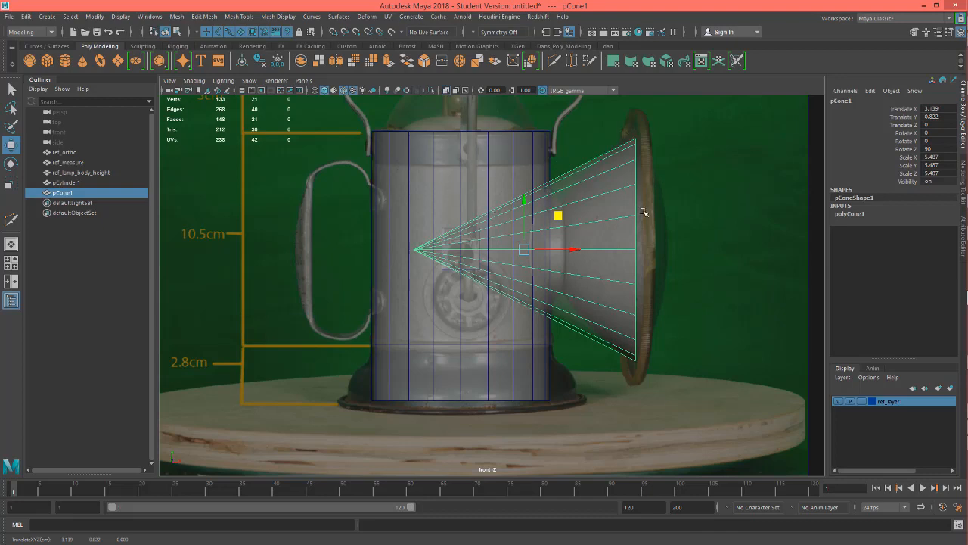
{"action": "left_click_drag", "start_coordinate": [525, 201], "coordinate": [525, 198]}
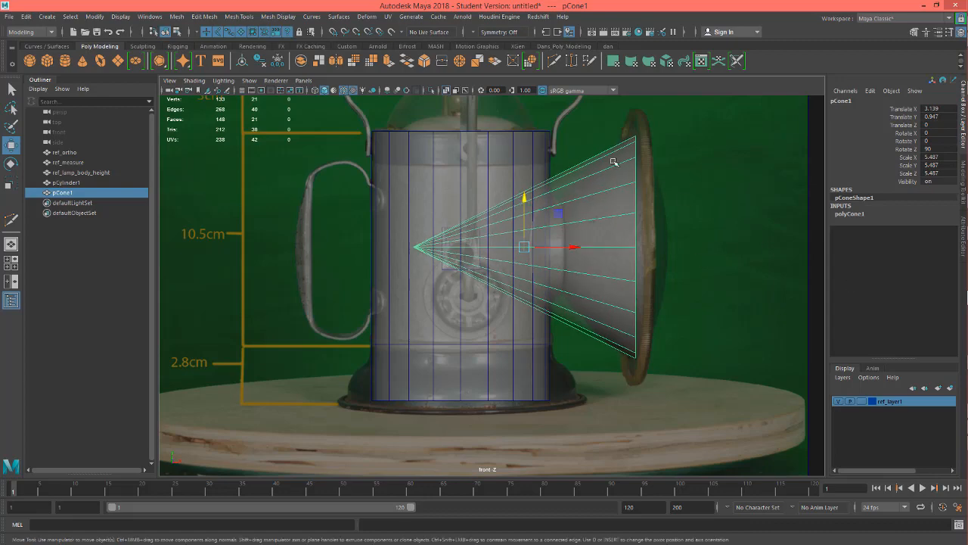
In the perspective view, add the ref_measure photo plane to a new display layer
{"action": "key", "text": "space"}
{"action": "left_click_drag", "start_coordinate": [483, 183], "coordinate": [487, 160]}
{"action": "left_click_drag", "start_coordinate": [753, 257], "coordinate": [652, 260], "text": "alt"}
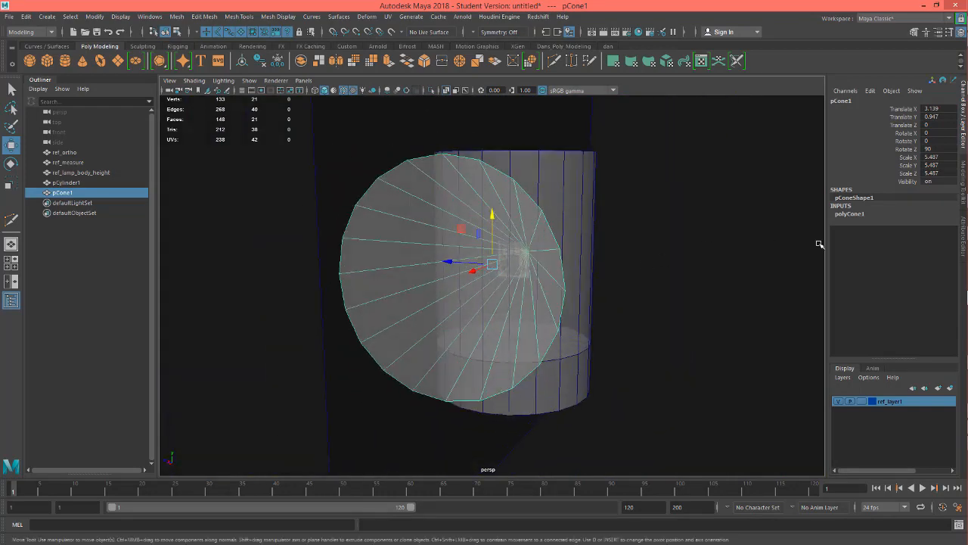
{"action": "left_click", "coordinate": [68, 154]}
{"action": "left_click_drag", "start_coordinate": [640, 289], "coordinate": [548, 344], "text": "alt"}
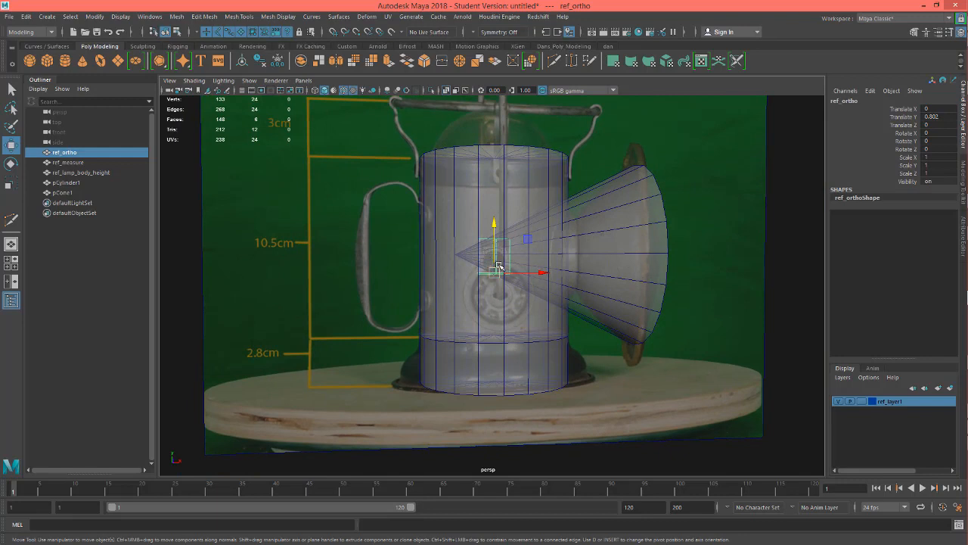
{"action": "left_click_drag", "start_coordinate": [671, 367], "coordinate": [534, 217], "text": "alt"}
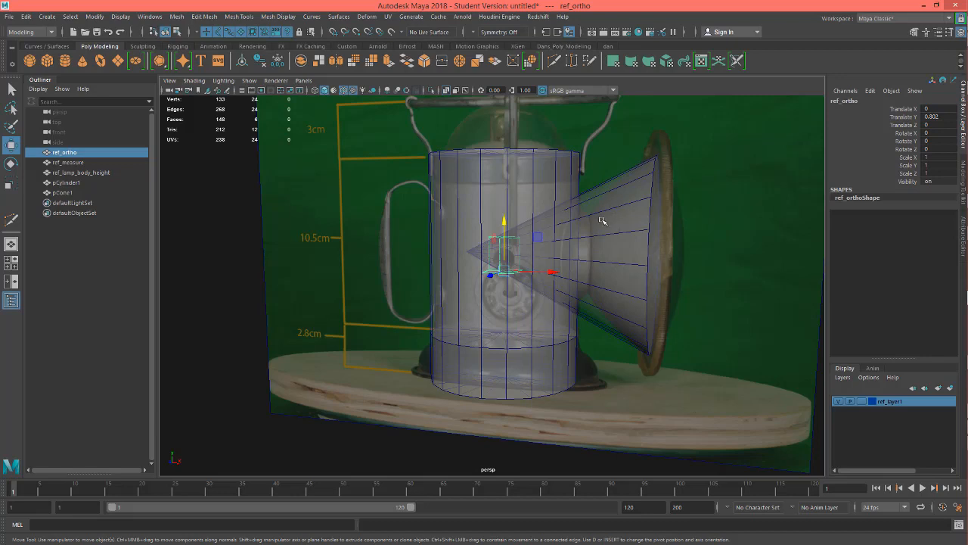
{"action": "left_click", "coordinate": [628, 375]}
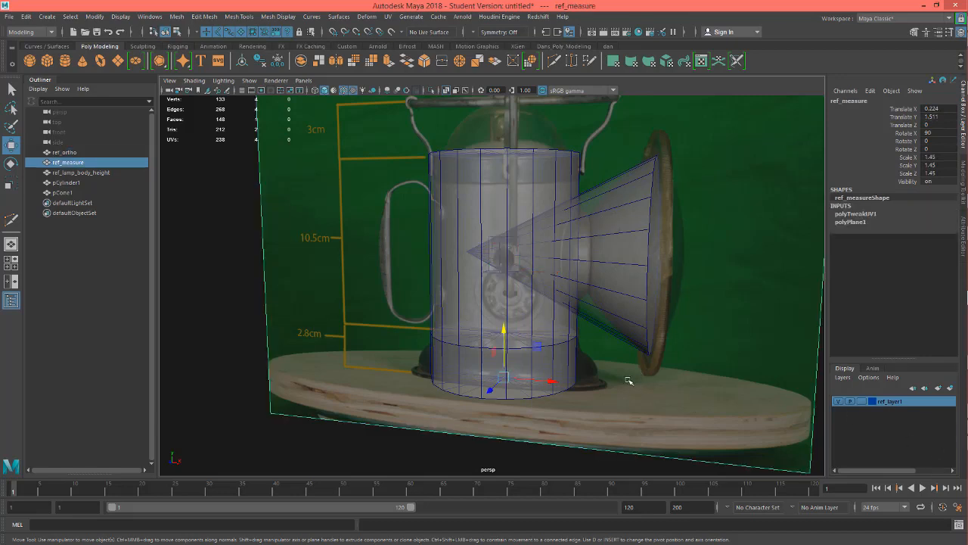
{"action": "left_click", "coordinate": [951, 388]}
Name the new display layer ref_ortho_layer, give it a magenta color, and hide it
{"action": "double_click", "coordinate": [891, 401]}
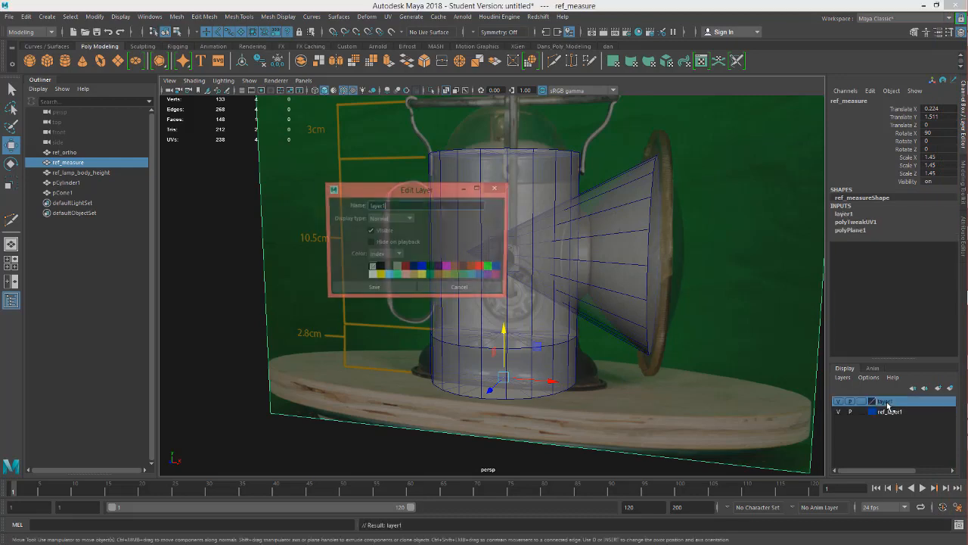
{"action": "double_click", "coordinate": [400, 206]}
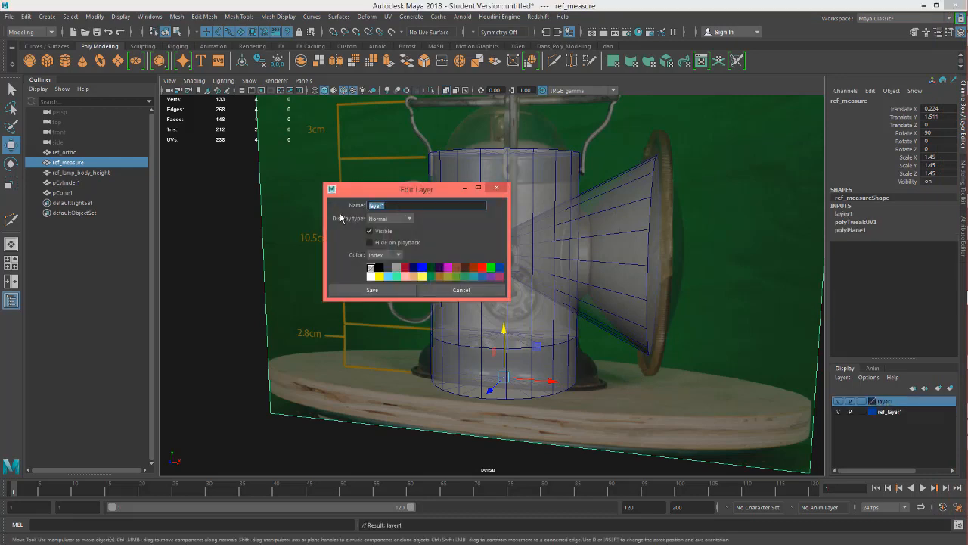
{"action": "type", "text": "ref_ortho"}
{"action": "left_click", "coordinate": [497, 278]}
{"action": "left_click", "coordinate": [372, 290]}
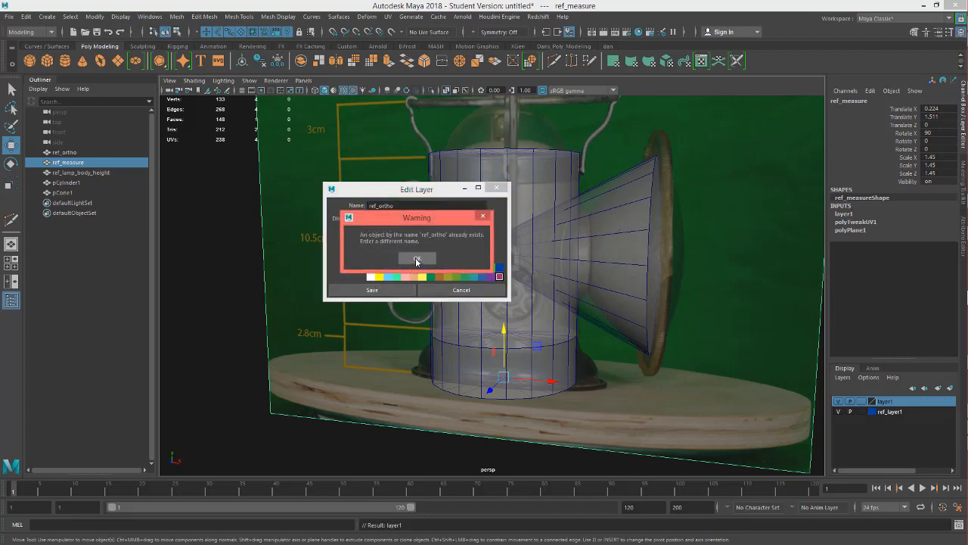
{"action": "left_click", "coordinate": [416, 259]}
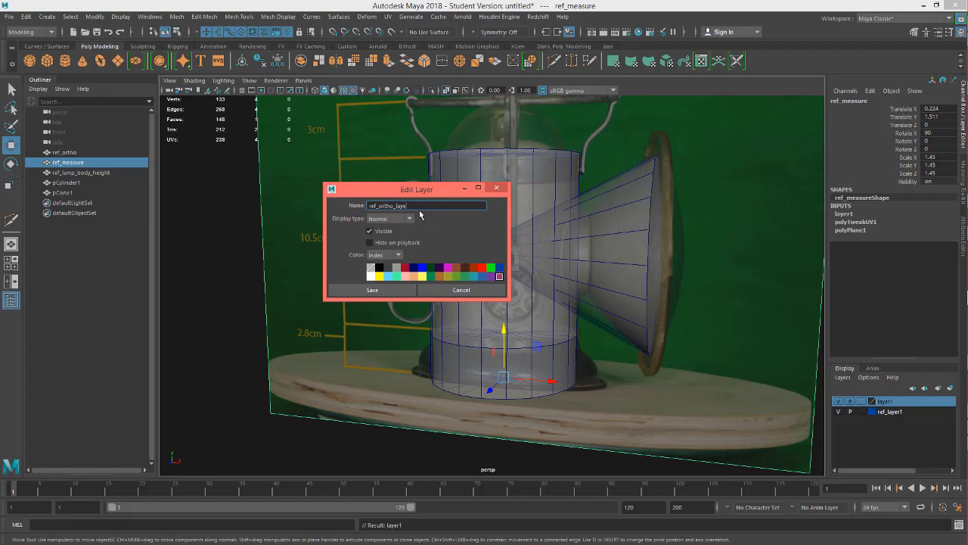
{"action": "type", "text": "r"}
{"action": "key", "text": "Return"}
{"action": "left_click", "coordinate": [372, 291]}
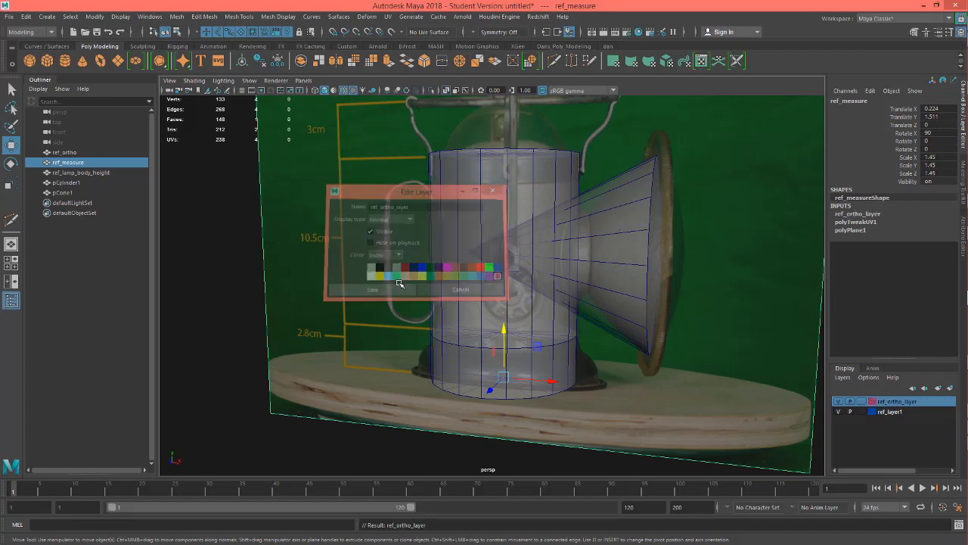
{"action": "left_click", "coordinate": [837, 401]}
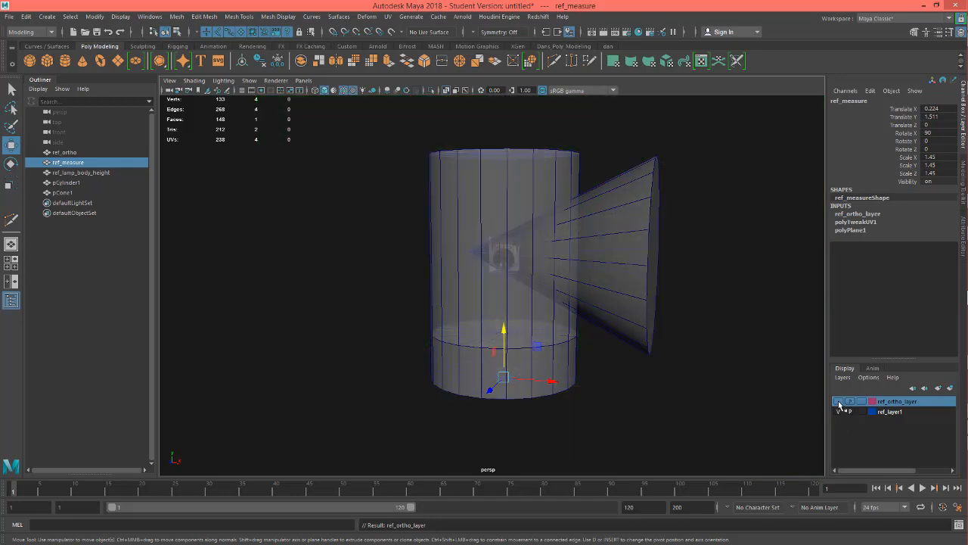
Group the short base cylinder, ref_lamp_body_height and the cone together
{"action": "left_click", "coordinate": [71, 154]}
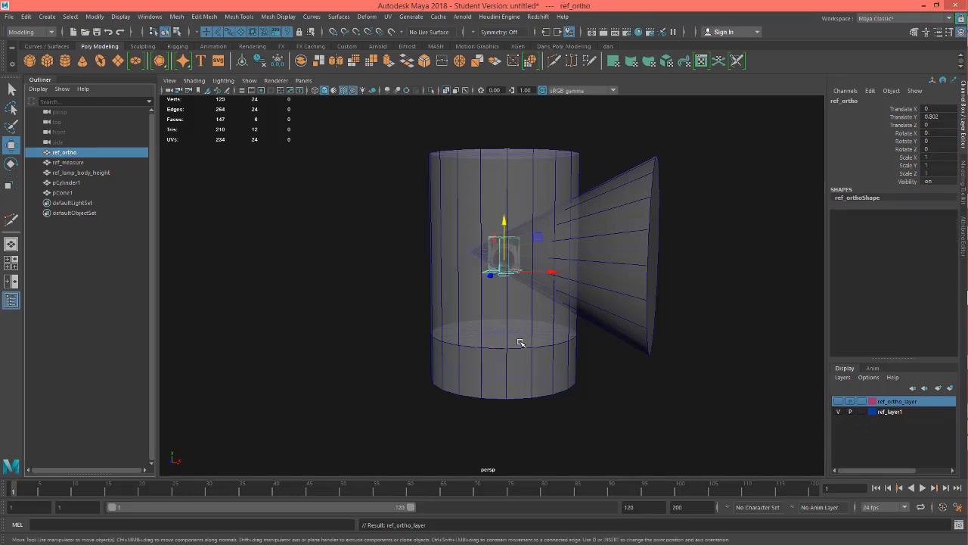
{"action": "left_click", "coordinate": [551, 361]}
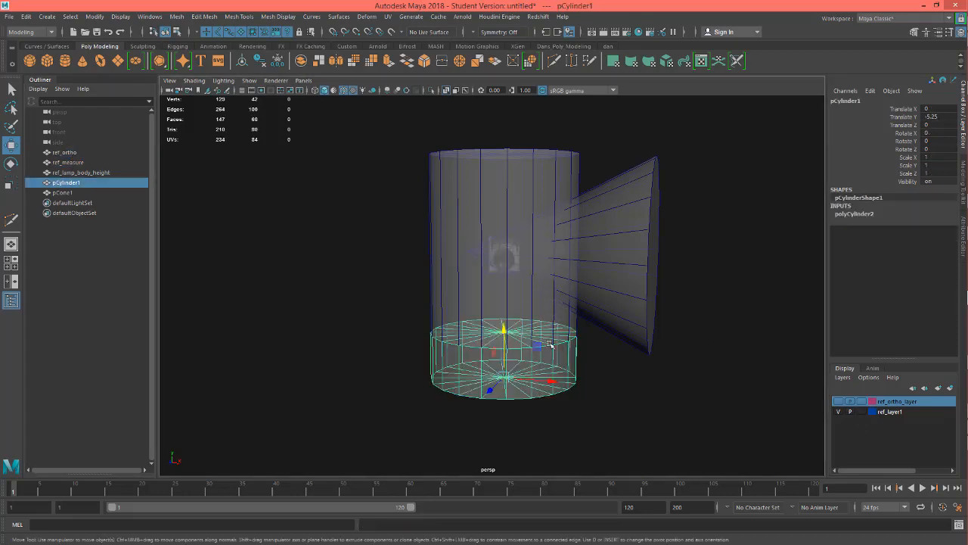
{"action": "left_click", "coordinate": [560, 303], "text": "shift"}
{"action": "left_click", "coordinate": [599, 291], "text": "shift"}
{"action": "key", "text": "f"}
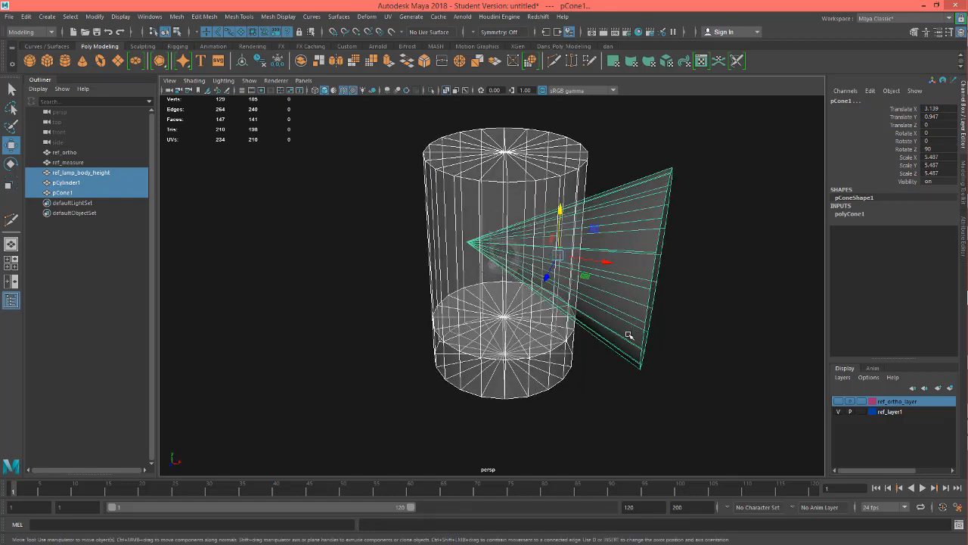
{"action": "key", "text": "ctrl+g"}
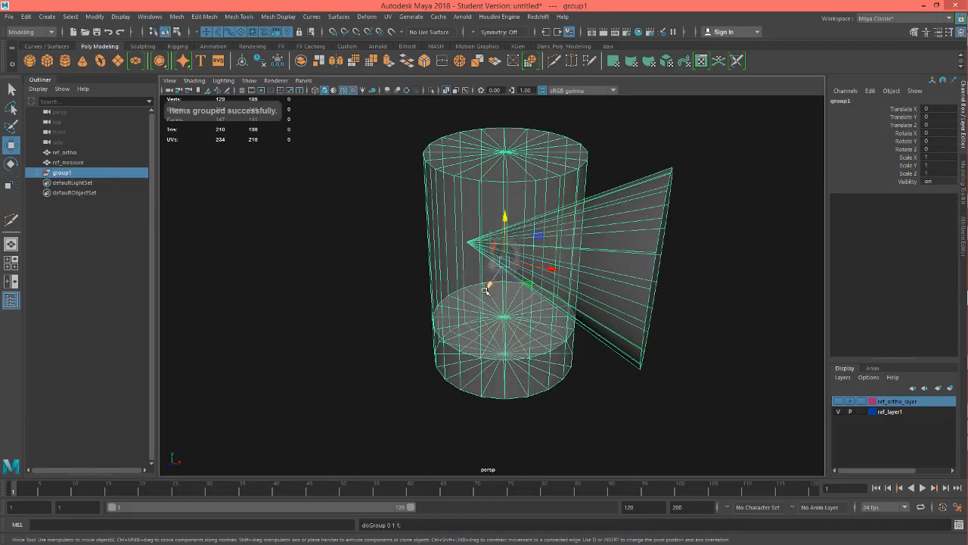
Try rotating the whole group by -90 degrees around Y, and undo the rotation
{"action": "key", "text": "e"}
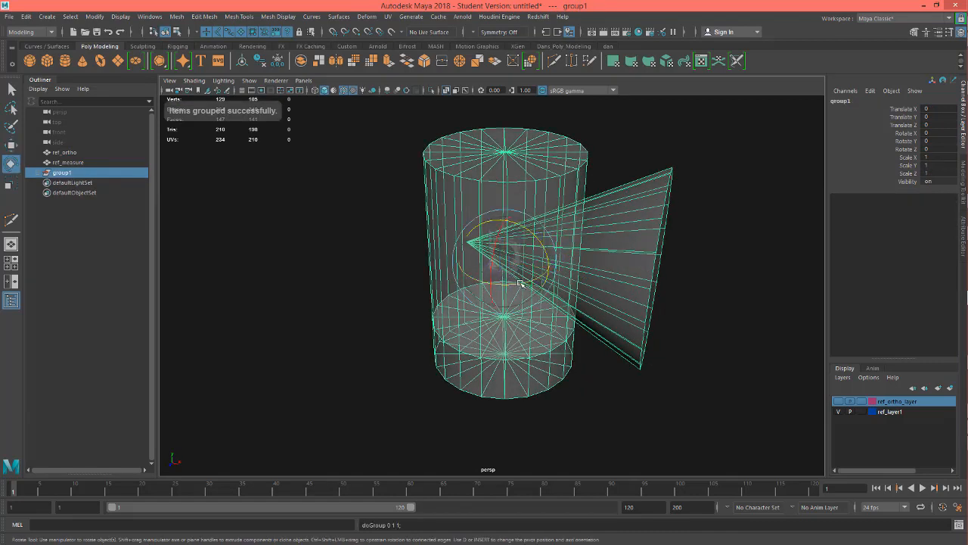
{"action": "left_click_drag", "start_coordinate": [518, 283], "coordinate": [456, 292]}
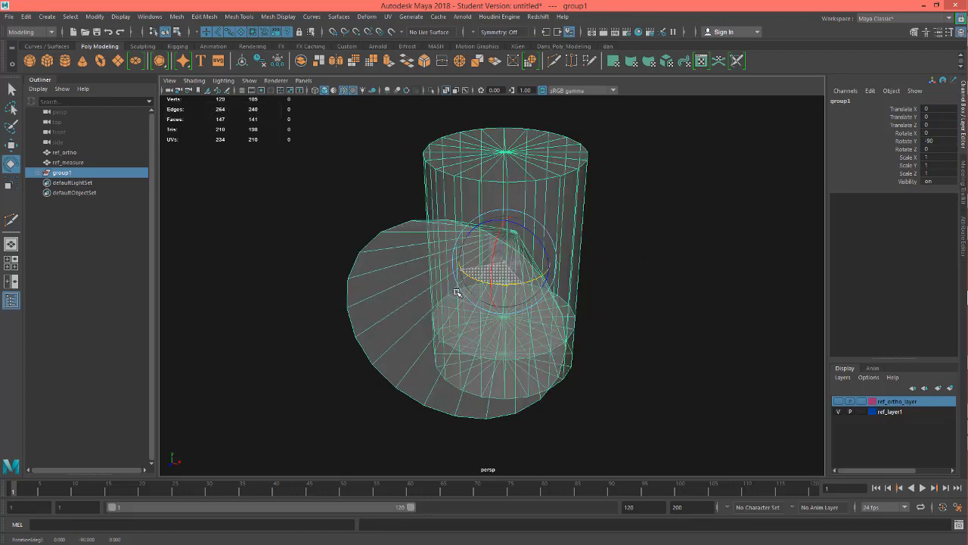
{"action": "key", "text": "ctrl+z"}
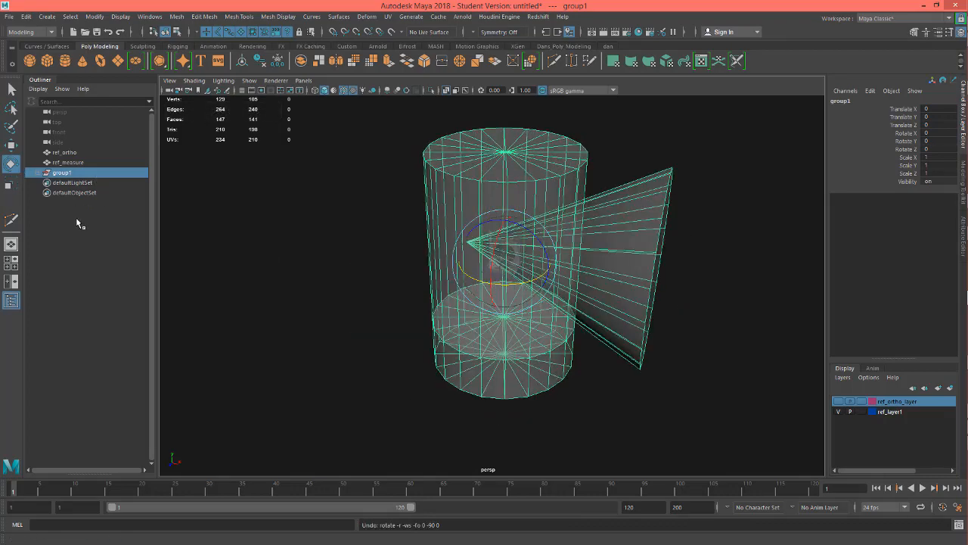
{"action": "left_click", "coordinate": [79, 223]}
{"action": "left_click", "coordinate": [70, 173]}
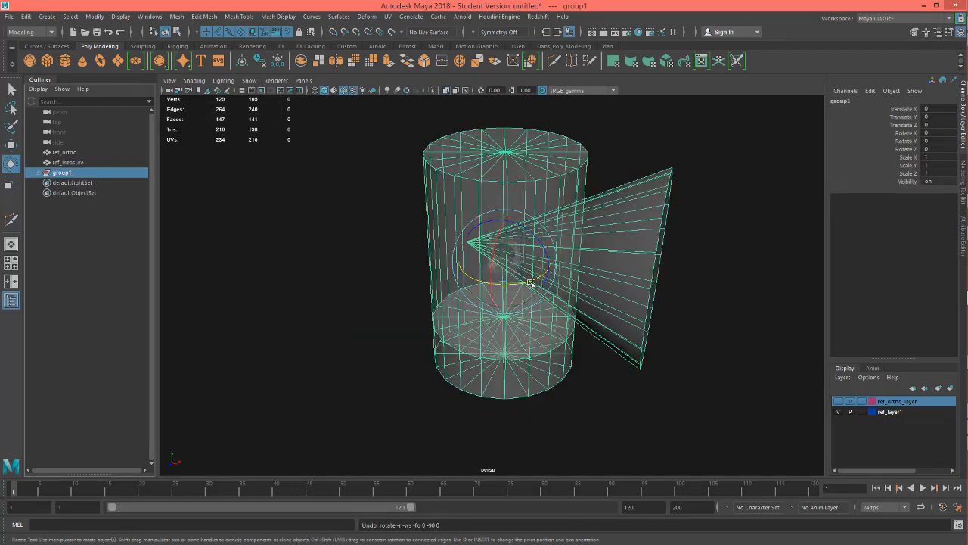
{"action": "left_click_drag", "start_coordinate": [530, 282], "coordinate": [478, 293]}
{"action": "key", "text": "ctrl+z"}
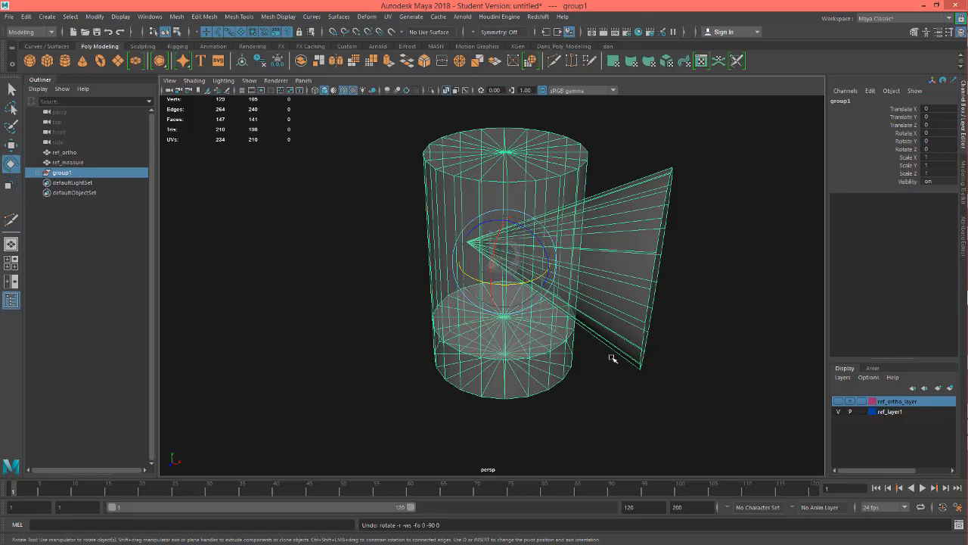
Move the cone's pivot to the center of the body cylinder's top cap
{"action": "left_click", "coordinate": [628, 266]}
{"action": "left_click_drag", "start_coordinate": [546, 352], "coordinate": [575, 363], "text": "alt"}
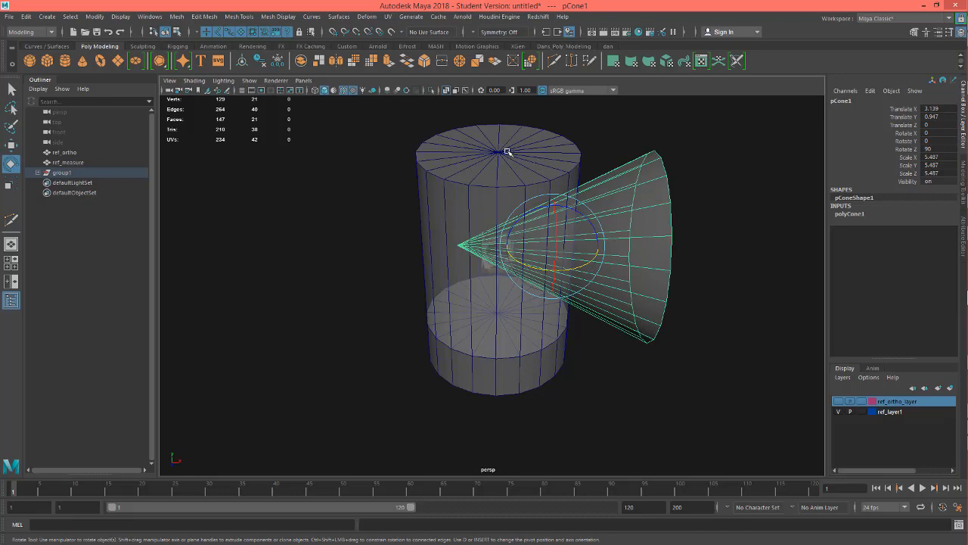
{"action": "left_click_drag", "start_coordinate": [573, 363], "coordinate": [571, 352], "text": "alt"}
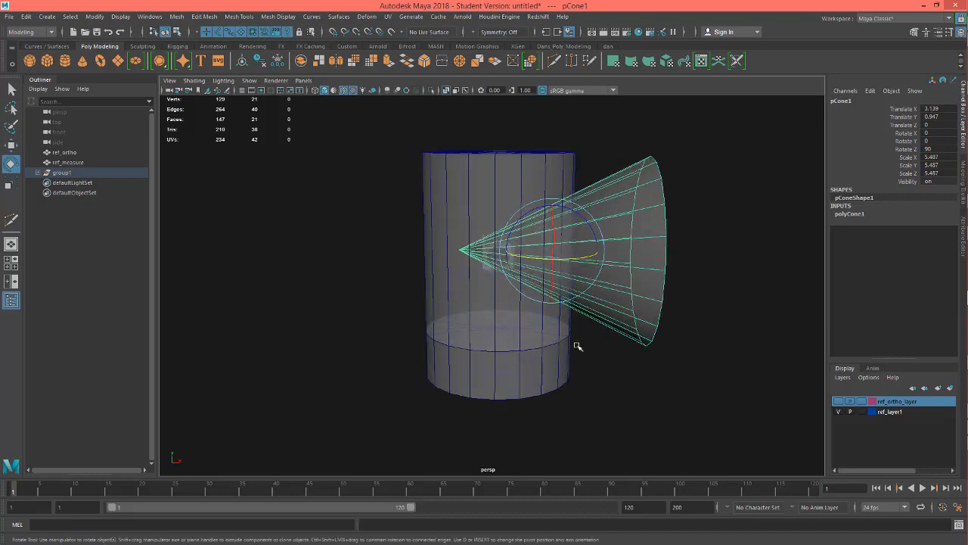
{"action": "key", "text": "d"}
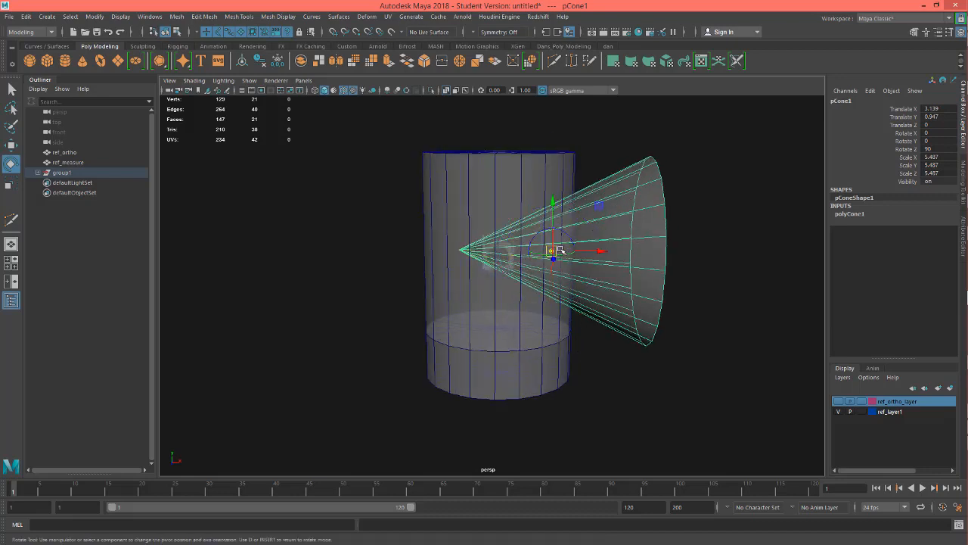
{"action": "mouse_move", "coordinate": [640, 378]}
{"action": "left_mouse_down", "text": "alt"}
{"action": "mouse_move", "coordinate": [635, 411]}
{"action": "mouse_move", "coordinate": [628, 383]}
{"action": "left_mouse_up", "text": "alt"}
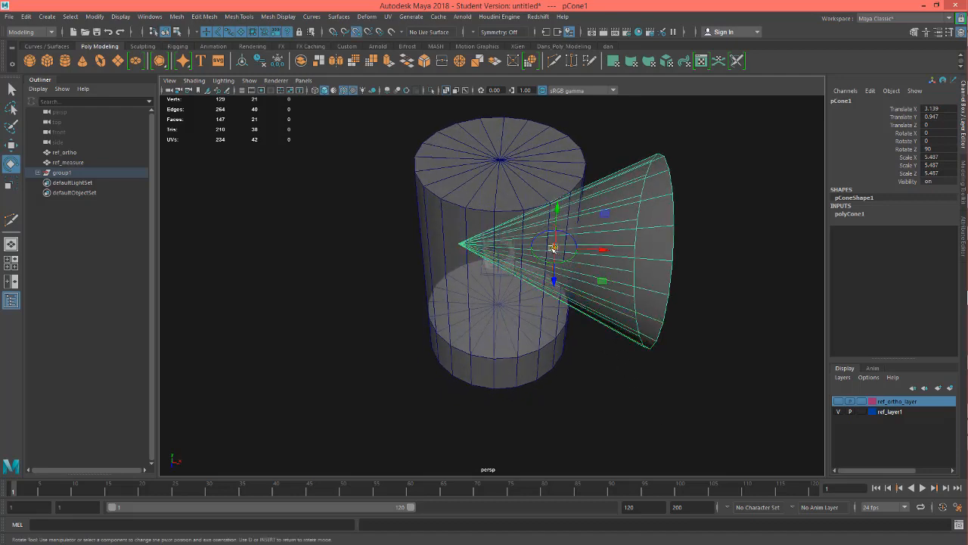
{"action": "left_click", "coordinate": [481, 152]}
{"action": "key", "text": "d"}
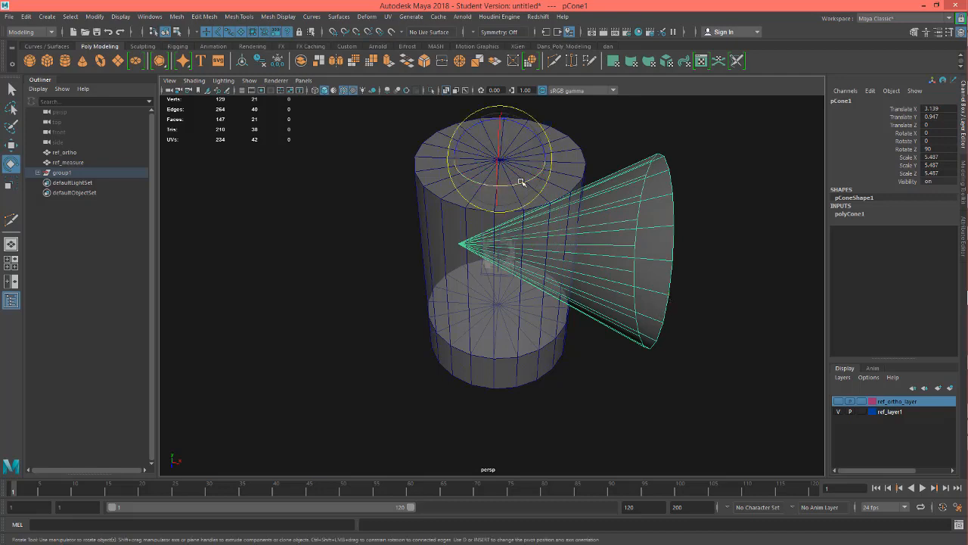
Swing the cone a quarter turn around the body cylinder's vertical axis, to Rotate X -90
{"action": "left_click_drag", "start_coordinate": [522, 183], "coordinate": [465, 213]}
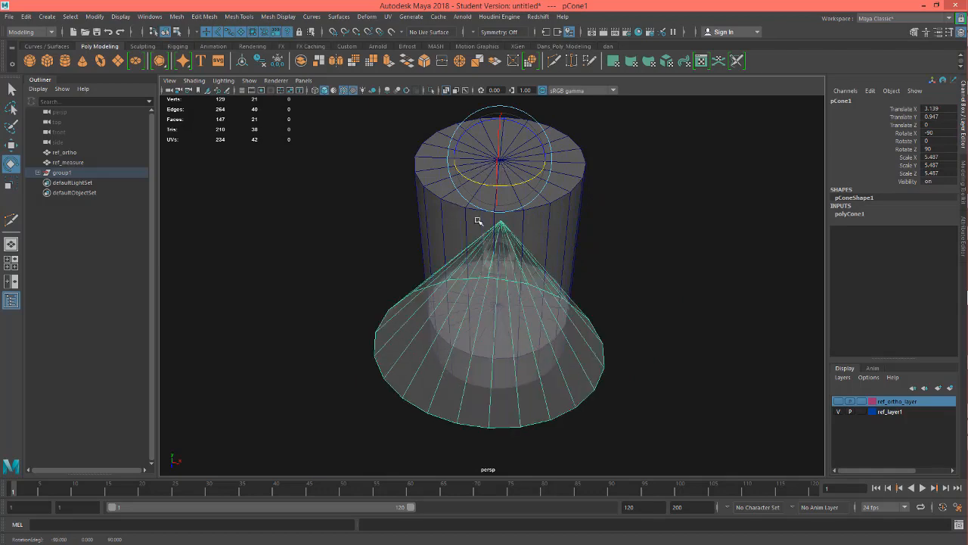
{"action": "left_click_drag", "start_coordinate": [679, 335], "coordinate": [594, 337], "text": "alt"}
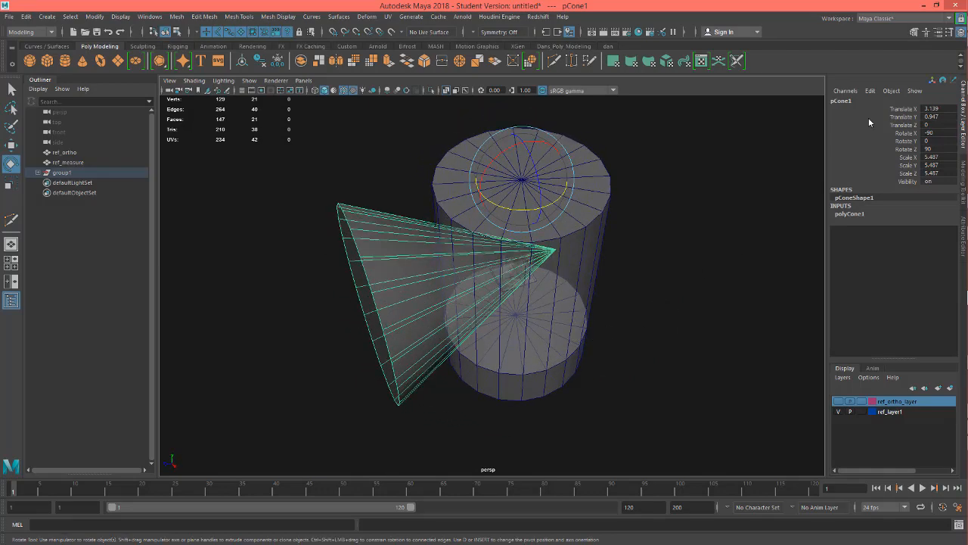
{"action": "left_click_drag", "start_coordinate": [739, 326], "coordinate": [720, 325], "text": "alt"}
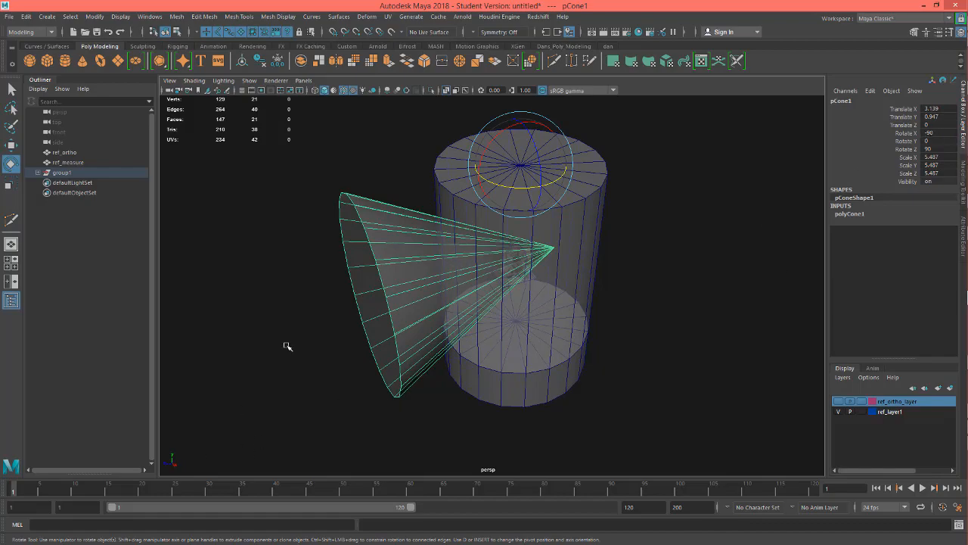
Scale the ref_ortho image planes uniformly to about 7.289 and lower them to about Translate Y -5.721, at the base of the cylinders
{"action": "left_click_drag", "start_coordinate": [535, 411], "coordinate": [643, 409], "text": "alt"}
{"action": "left_click_drag", "start_coordinate": [484, 361], "coordinate": [529, 355], "text": "alt"}
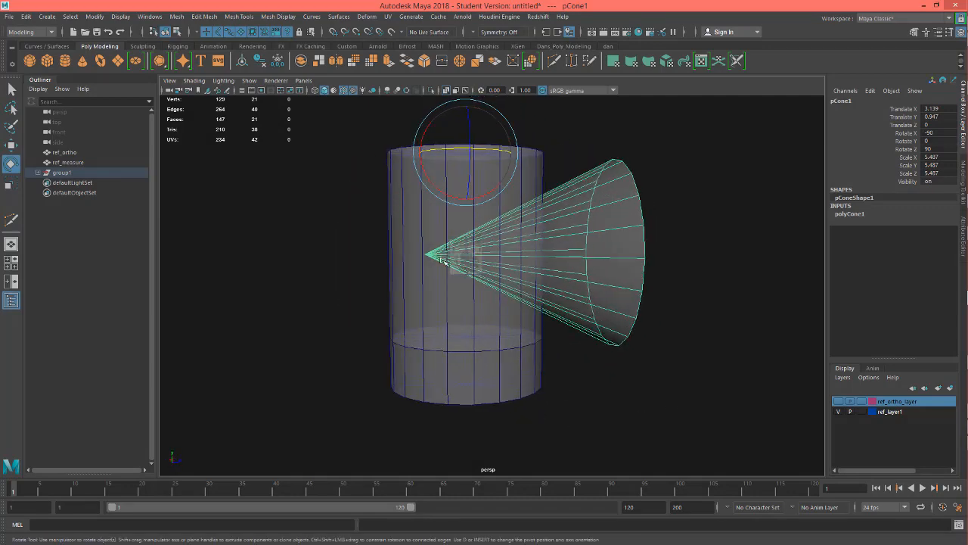
{"action": "left_click", "coordinate": [65, 152]}
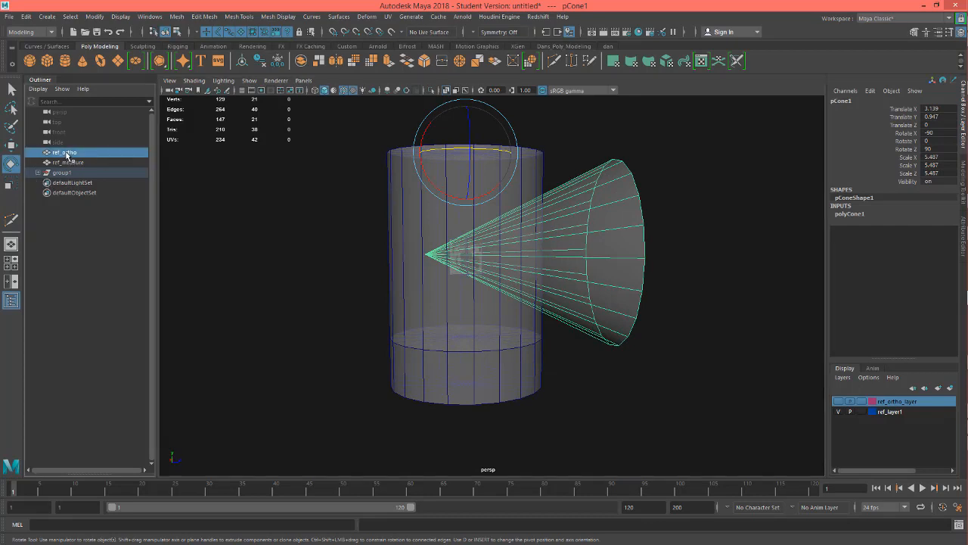
{"action": "left_click_drag", "start_coordinate": [474, 345], "coordinate": [456, 355], "text": "alt"}
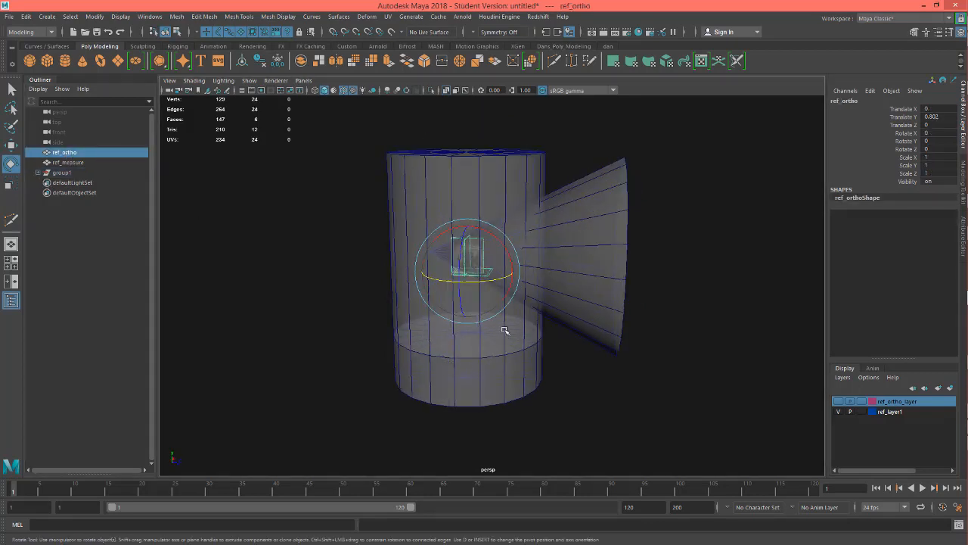
{"action": "key", "text": "r"}
{"action": "left_click_drag", "start_coordinate": [466, 275], "coordinate": [764, 167]}
{"action": "left_click_drag", "start_coordinate": [516, 443], "coordinate": [525, 396], "text": "alt"}
{"action": "key", "text": "w"}
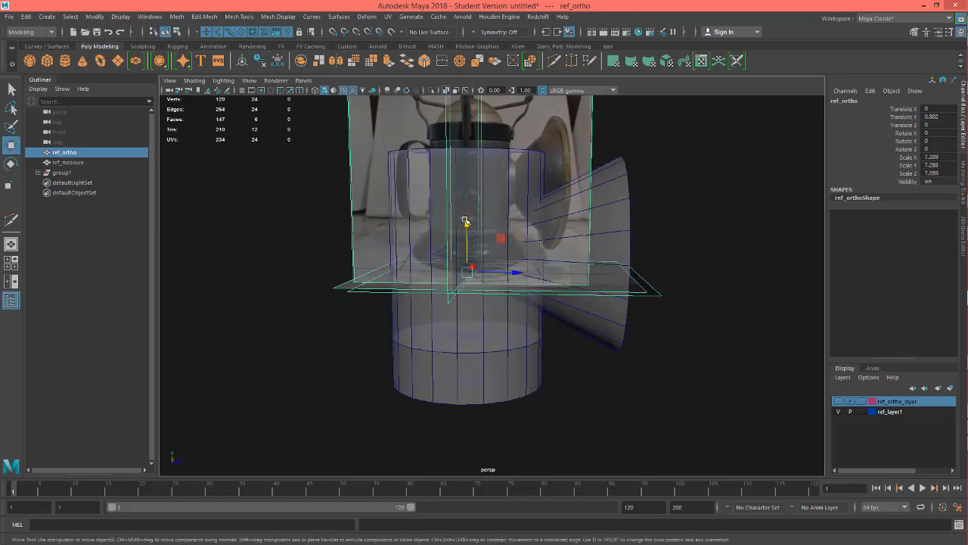
{"action": "left_click_drag", "start_coordinate": [466, 229], "coordinate": [464, 401]}
In the side view, enlarge ref_ortho uniformly to about 13.231 so the photographed lamp body matches the width of the cylinders
{"action": "left_click_drag", "start_coordinate": [553, 411], "coordinate": [628, 411], "text": "alt"}
{"action": "key", "text": "space"}
{"action": "scroll", "coordinate": [589, 387], "scroll_direction": "down", "scroll_amount": 7}
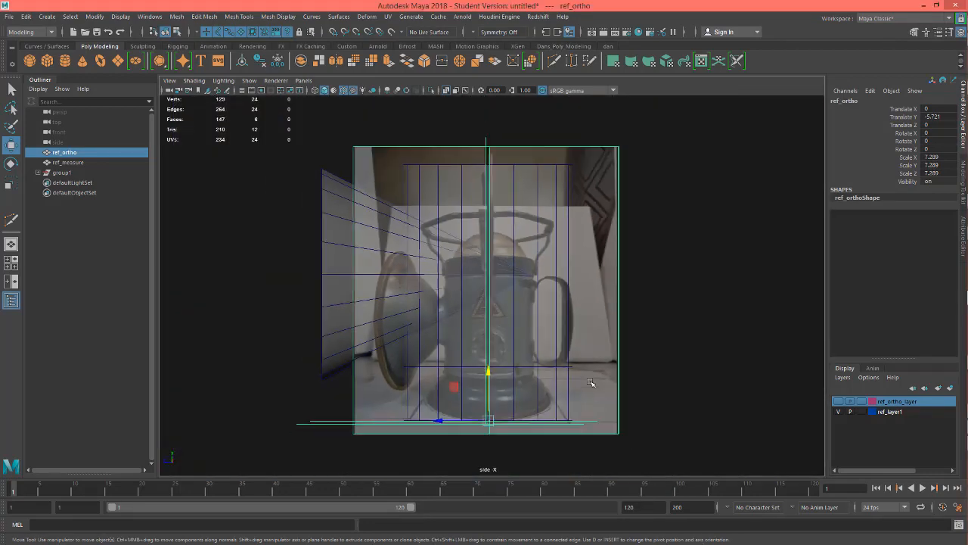
{"action": "scroll", "coordinate": [590, 382], "scroll_direction": "down", "scroll_amount": 1}
{"action": "middle_click_drag", "start_coordinate": [479, 383], "coordinate": [486, 311], "text": "alt"}
{"action": "scroll", "coordinate": [486, 323], "scroll_direction": "up", "scroll_amount": 3}
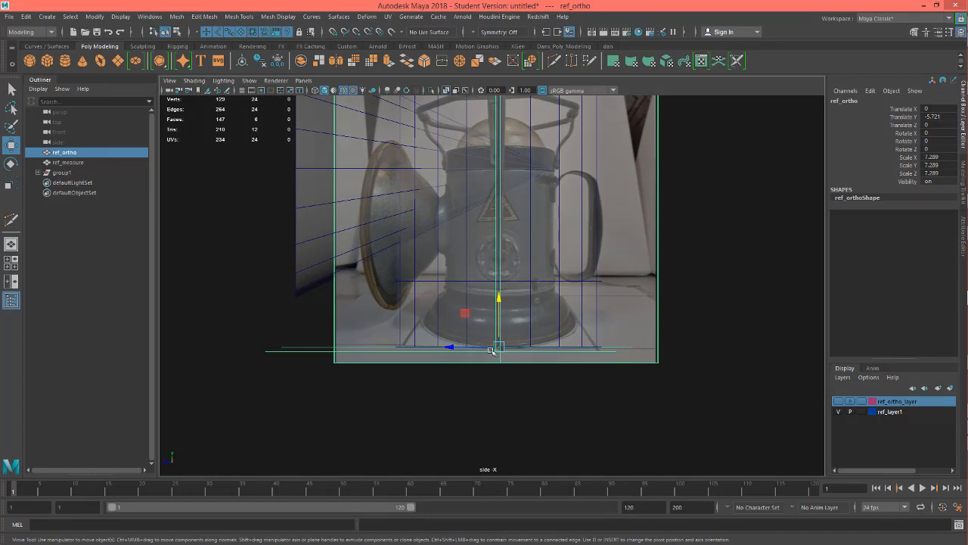
{"action": "key", "text": "r"}
{"action": "left_click_drag", "start_coordinate": [499, 352], "coordinate": [879, 203]}
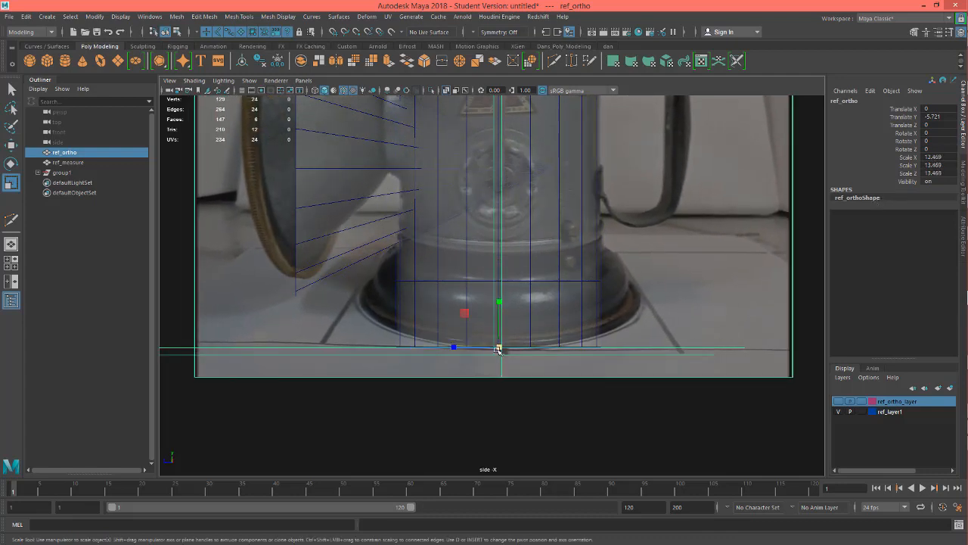
{"action": "mouse_move", "coordinate": [499, 349]}
{"action": "left_mouse_down"}
{"action": "mouse_move", "coordinate": [449, 363]}
{"action": "mouse_move", "coordinate": [486, 361]}
{"action": "mouse_move", "coordinate": [486, 350]}
{"action": "left_mouse_up"}
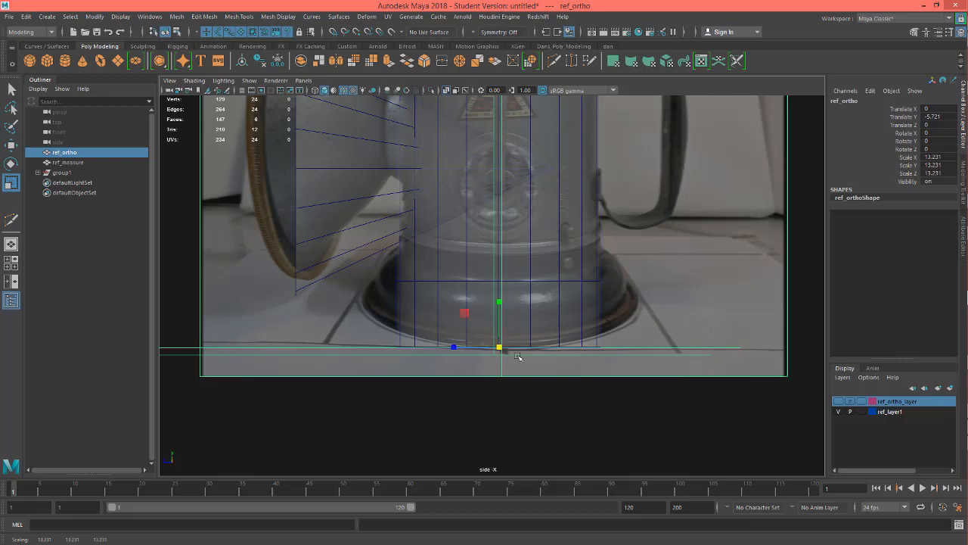
Lower ref_ortho to about Translate Y -7.739 so the photographed body lines up with the cylinders
{"action": "key", "text": "w"}
{"action": "left_click_drag", "start_coordinate": [501, 303], "coordinate": [510, 345]}
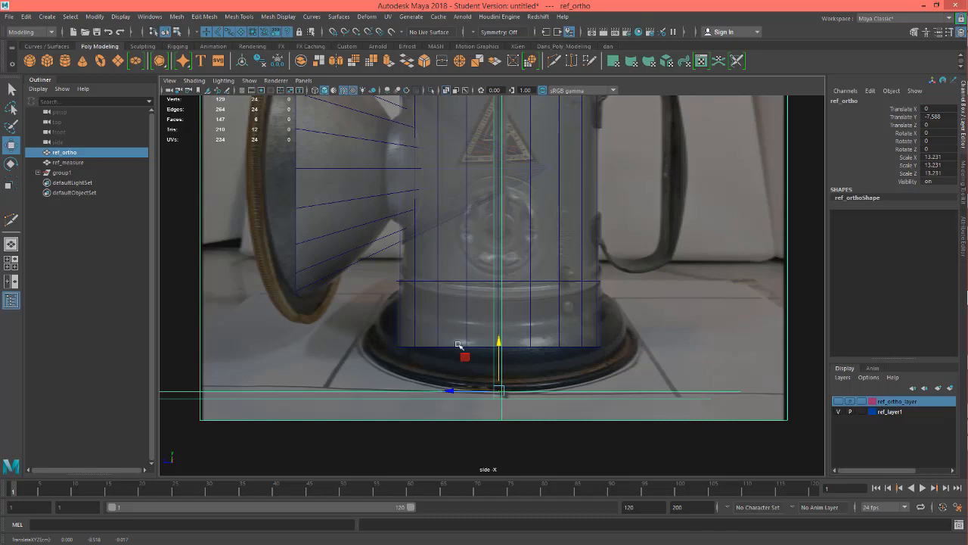
{"action": "left_click_drag", "start_coordinate": [498, 345], "coordinate": [498, 347]}
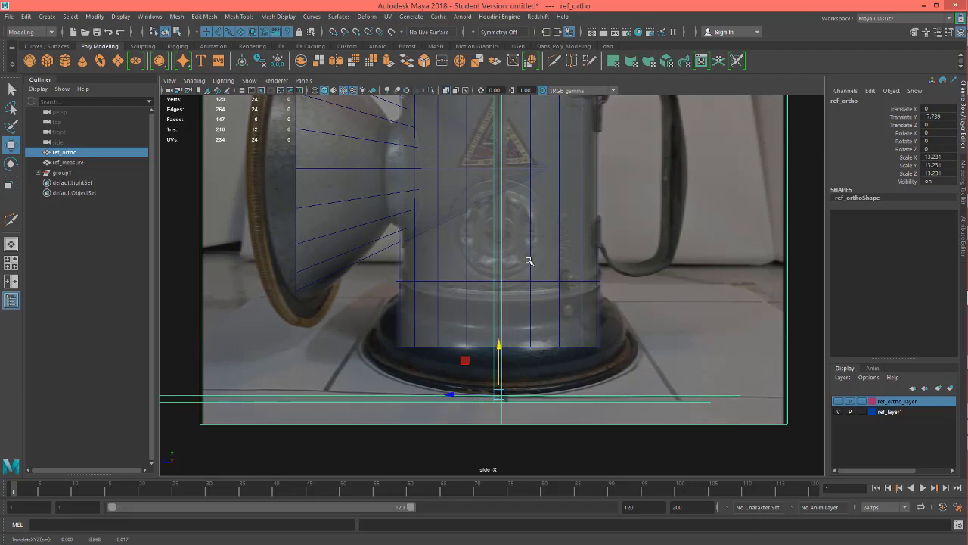
Check the fit against both cylinders and shift ref_ortho slightly sideways to Translate Z 0.025
{"action": "scroll", "coordinate": [529, 261], "scroll_direction": "down", "scroll_amount": 3}
{"action": "scroll", "coordinate": [436, 218], "scroll_direction": "down", "scroll_amount": 2}
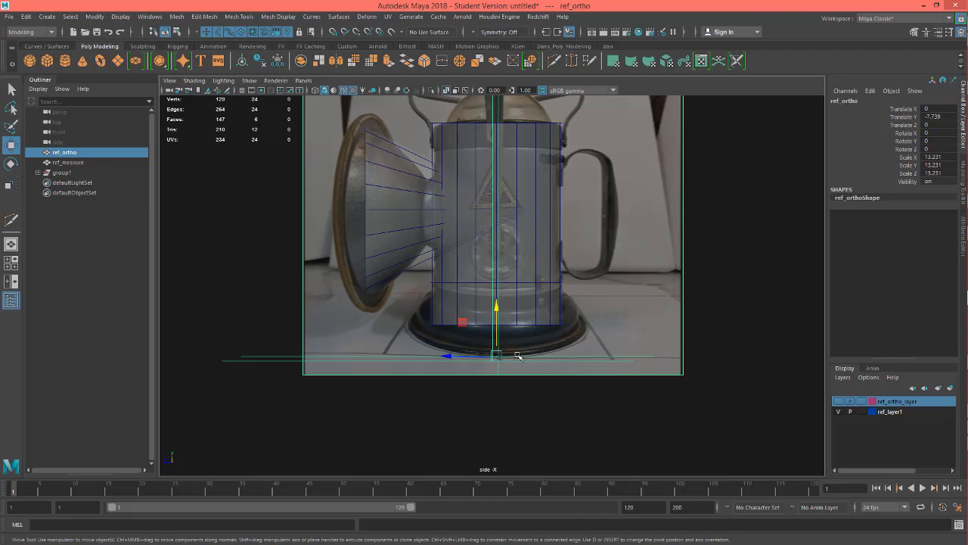
{"action": "scroll", "coordinate": [497, 225], "scroll_direction": "up", "scroll_amount": 2}
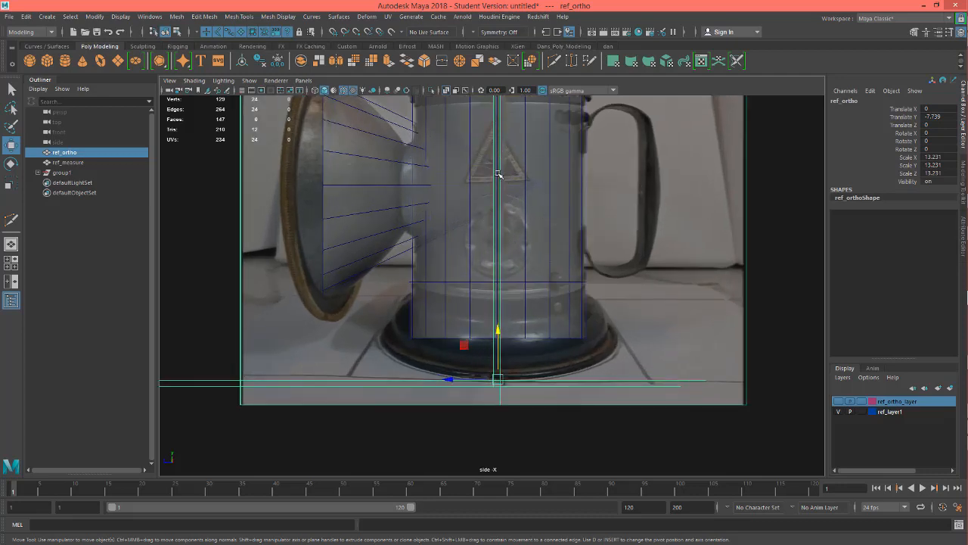
{"action": "left_click", "coordinate": [549, 153]}
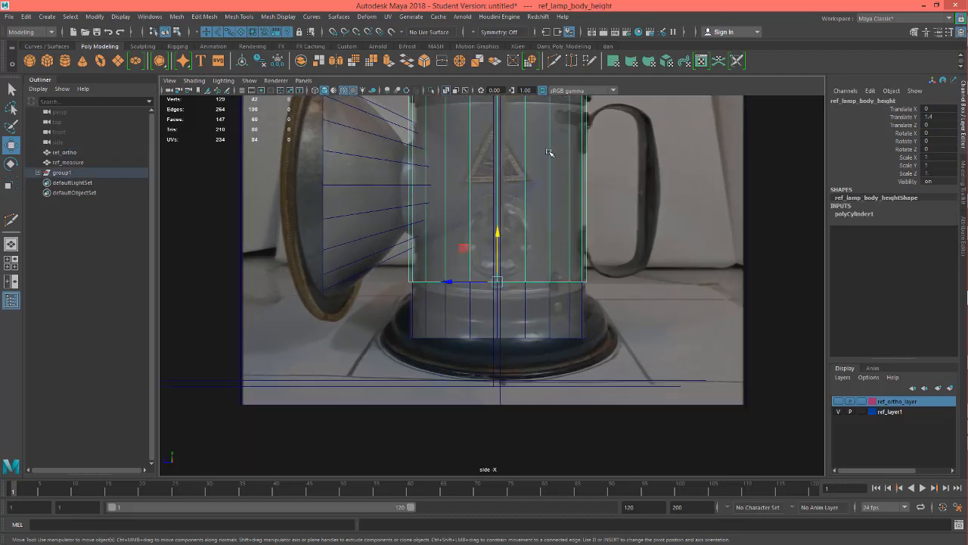
{"action": "left_click", "coordinate": [511, 318]}
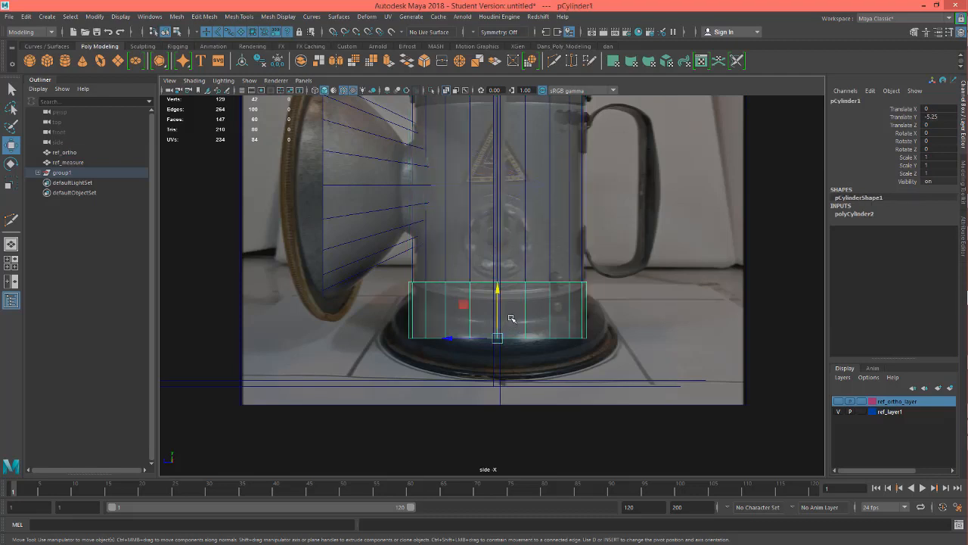
{"action": "left_click", "coordinate": [522, 216]}
{"action": "left_click", "coordinate": [661, 290]}
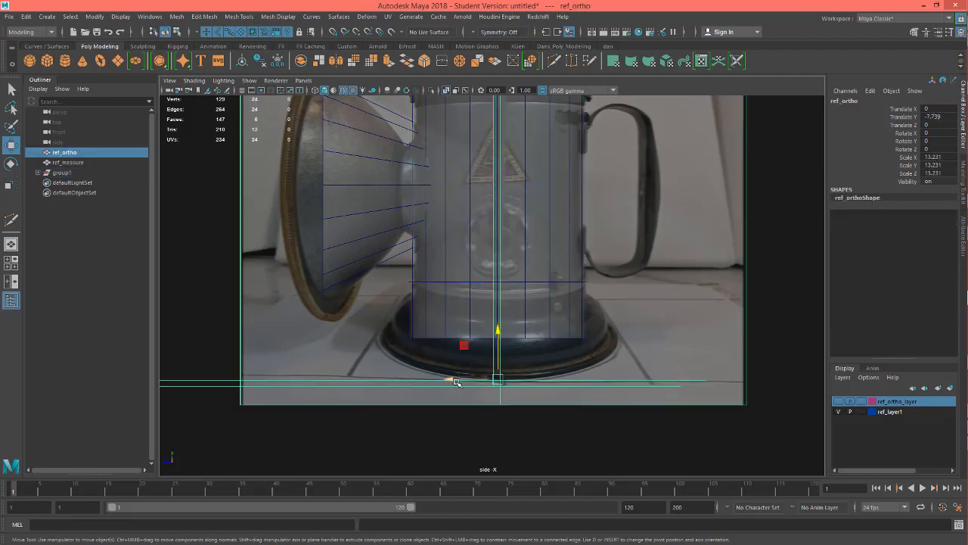
{"action": "left_click_drag", "start_coordinate": [450, 381], "coordinate": [450, 381]}
Examine how the cylinders and cone line up with the lamp photo from the base to the dome
{"action": "scroll", "coordinate": [509, 338], "scroll_direction": "down", "scroll_amount": 2}
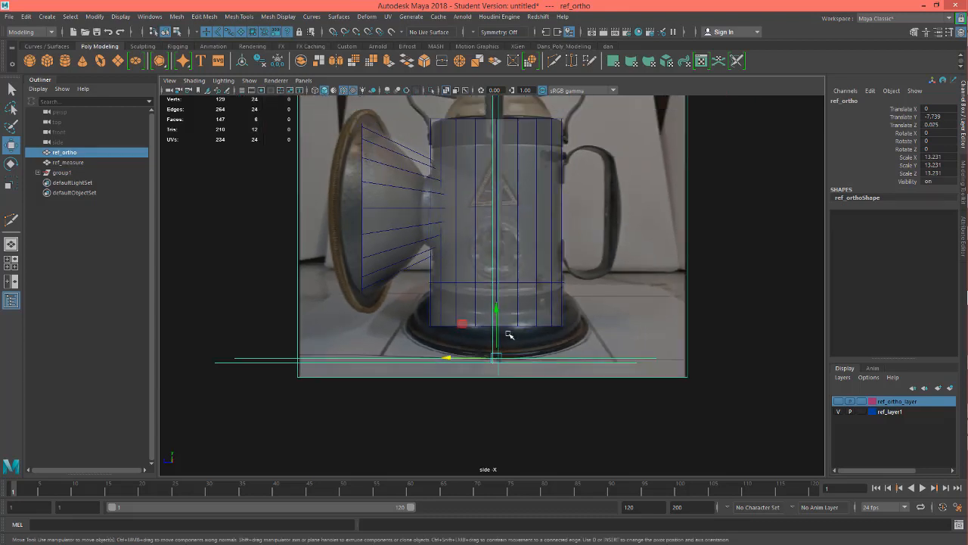
{"action": "scroll", "coordinate": [509, 335], "scroll_direction": "down", "scroll_amount": 1}
{"action": "middle_click_drag", "start_coordinate": [553, 332], "coordinate": [569, 444], "text": "alt"}
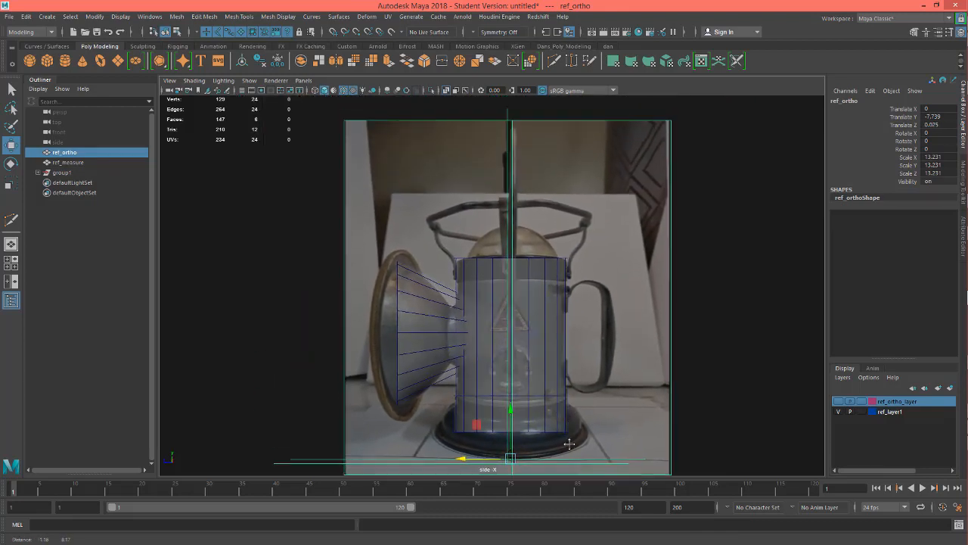
{"action": "scroll", "coordinate": [576, 282], "scroll_direction": "up", "scroll_amount": 4}
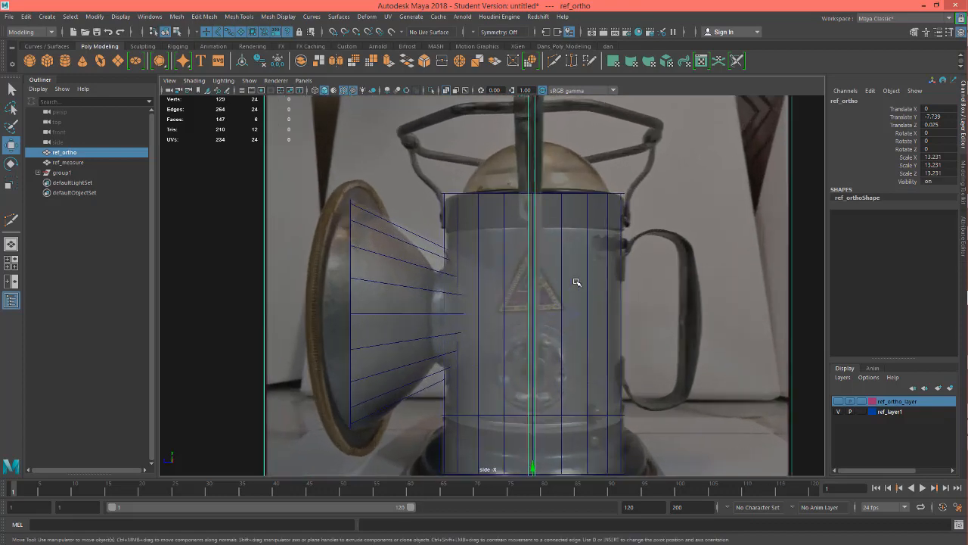
{"action": "middle_click_drag", "start_coordinate": [648, 378], "coordinate": [651, 264], "text": "alt"}
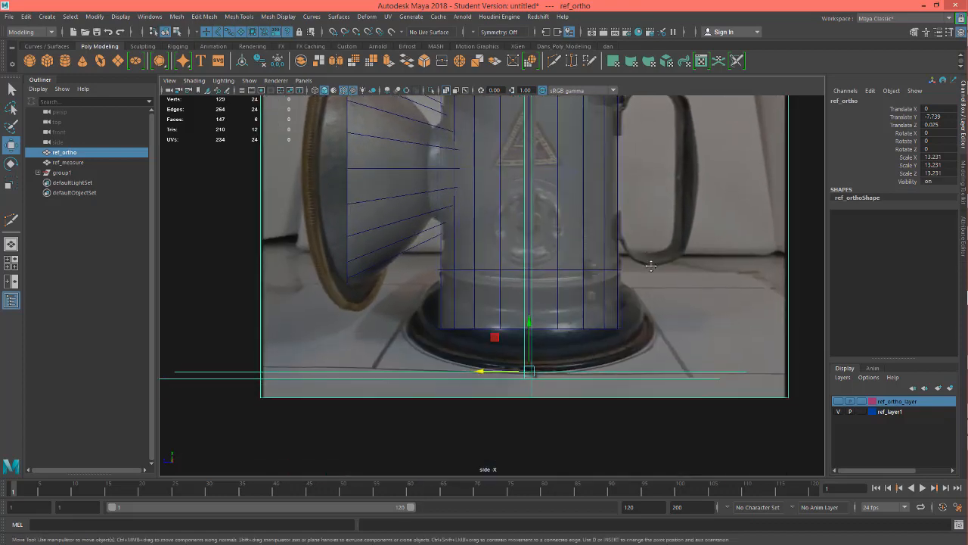
{"action": "scroll", "coordinate": [661, 285], "scroll_direction": "down", "scroll_amount": 4}
{"action": "middle_click_drag", "start_coordinate": [624, 310], "coordinate": [621, 412], "text": "alt"}
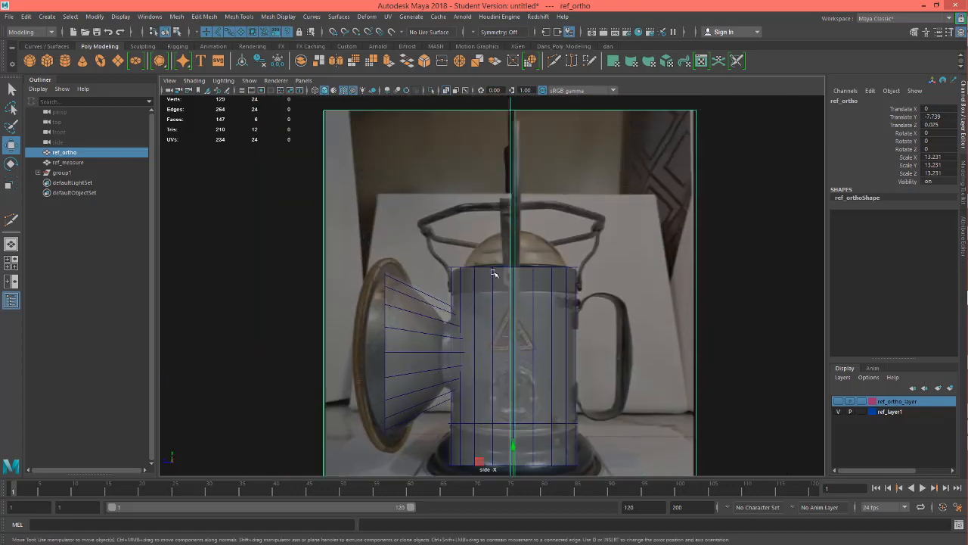
{"action": "scroll", "coordinate": [492, 273], "scroll_direction": "up", "scroll_amount": 3}
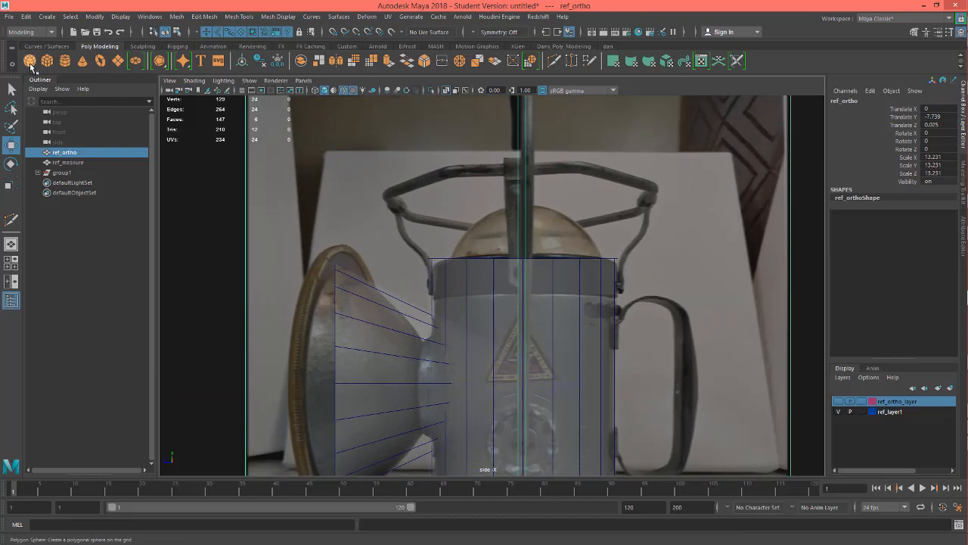
Create a polygon sphere and snap its height to the body cylinder's top edge, at Translate Y 6.65
{"action": "left_click", "coordinate": [30, 66]}
{"action": "middle_click_drag", "start_coordinate": [613, 413], "coordinate": [592, 339], "text": "alt"}
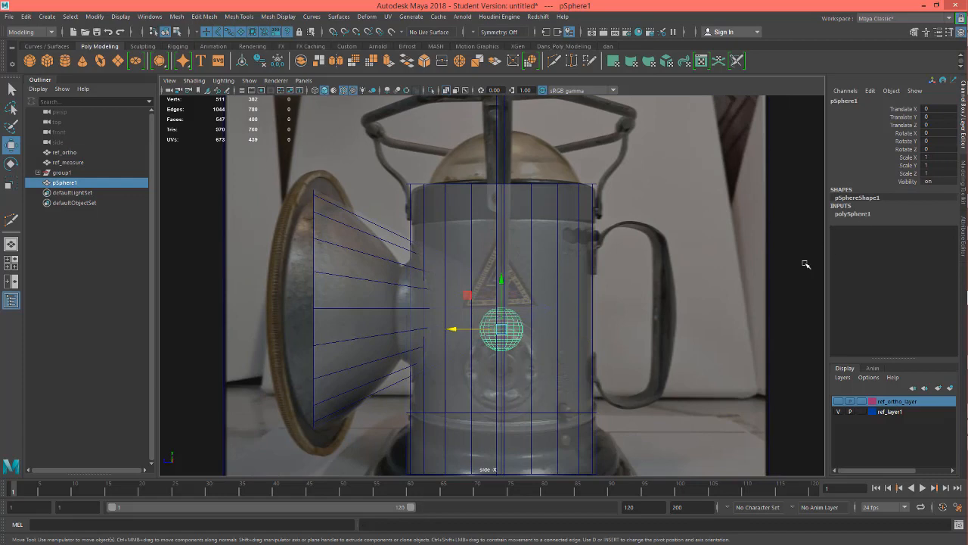
{"action": "left_click_drag", "start_coordinate": [502, 294], "coordinate": [502, 159]}
{"action": "right_click_drag", "start_coordinate": [509, 174], "coordinate": [525, 197], "text": "alt"}
{"action": "middle_click_drag", "start_coordinate": [525, 198], "coordinate": [494, 343], "text": "alt"}
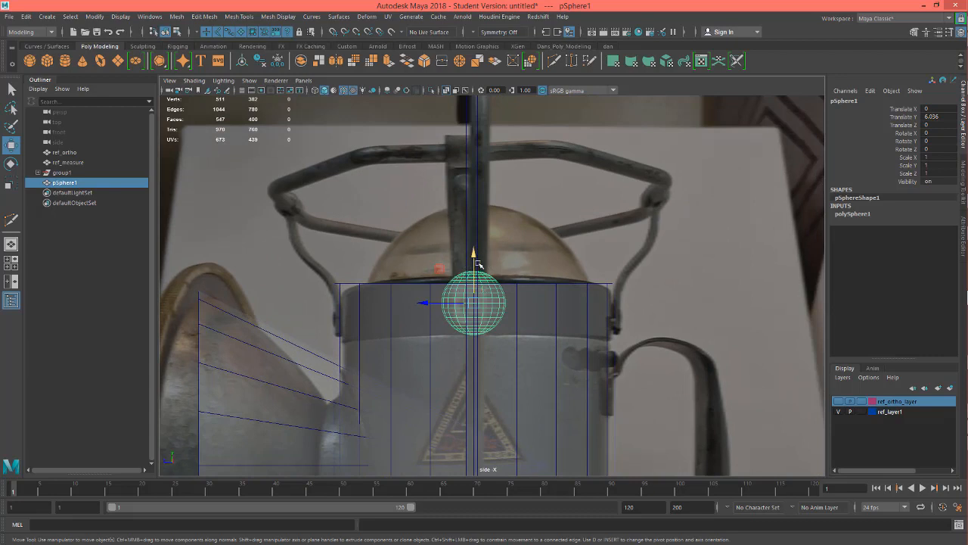
{"action": "left_click", "coordinate": [863, 214]}
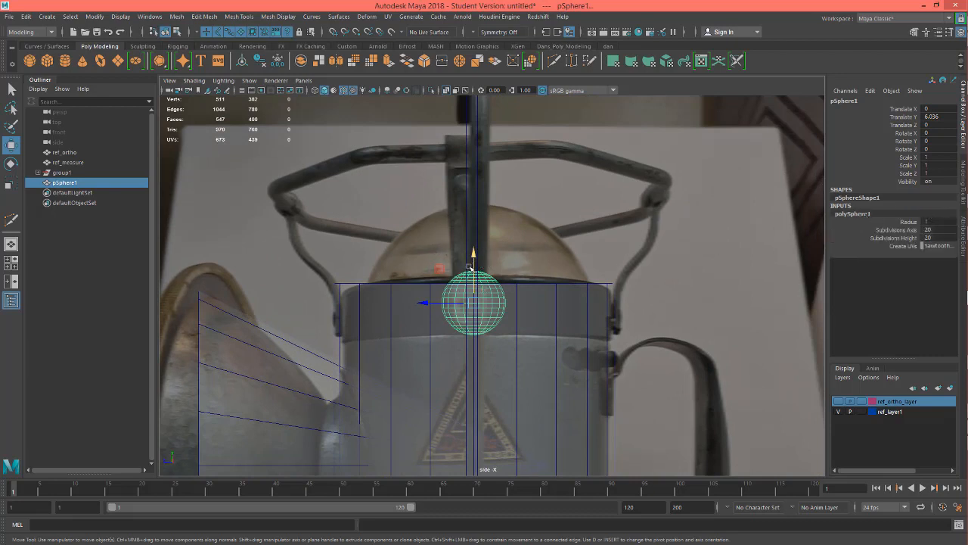
{"action": "key", "text": "v"}
{"action": "left_click_drag", "start_coordinate": [474, 268], "coordinate": [427, 287]}
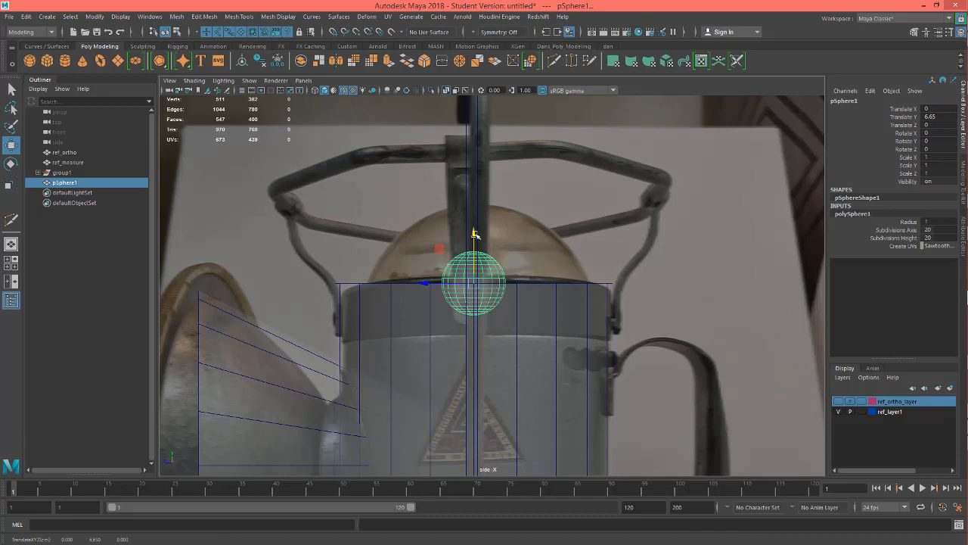
Move the sphere down inside the body to about Translate Y 4.455 and snap it back to the cylinder's top edge
{"action": "left_click_drag", "start_coordinate": [473, 237], "coordinate": [479, 325]}
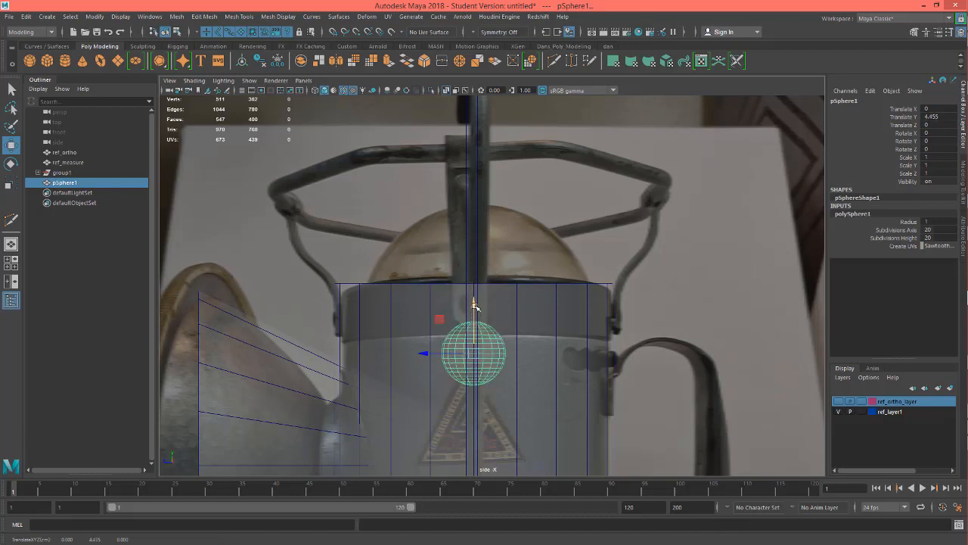
{"action": "key", "text": "v"}
{"action": "left_click_drag", "start_coordinate": [475, 313], "coordinate": [434, 283]}
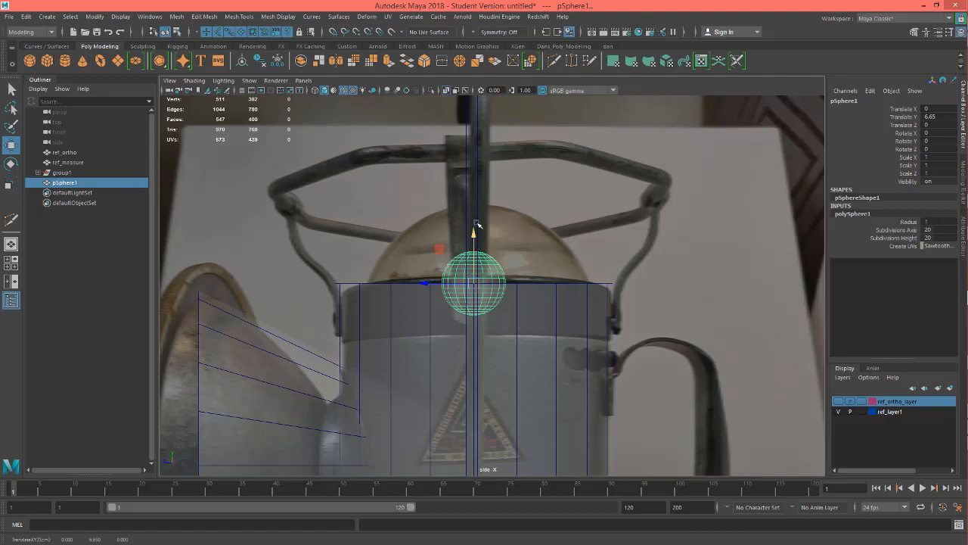
Set the sphere's radius to 3.5 and lower it to about Translate Y 5.687, near the photographed dome's top
{"action": "left_click", "coordinate": [908, 223]}
{"action": "middle_click_drag", "start_coordinate": [522, 233], "coordinate": [540, 255]}
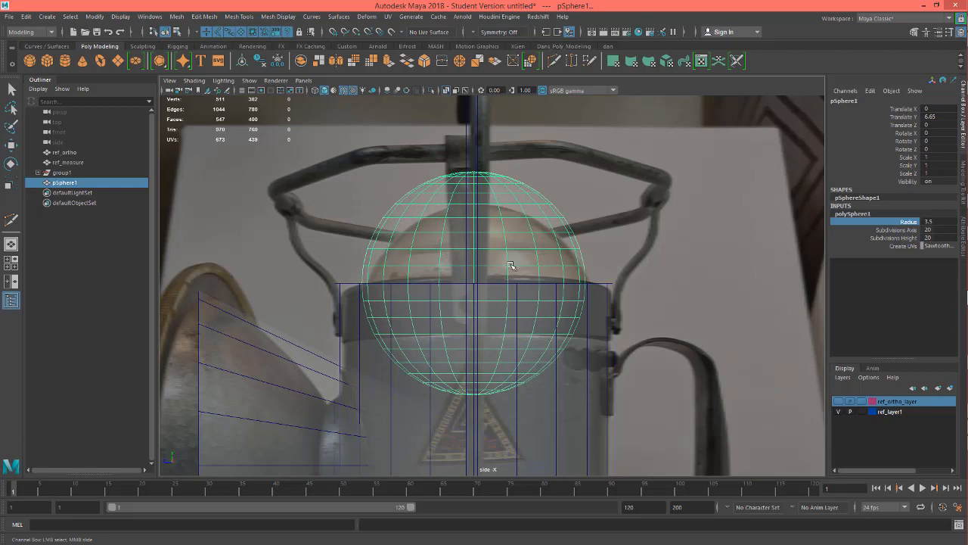
{"action": "key", "text": "w"}
{"action": "left_click_drag", "start_coordinate": [474, 233], "coordinate": [474, 269]}
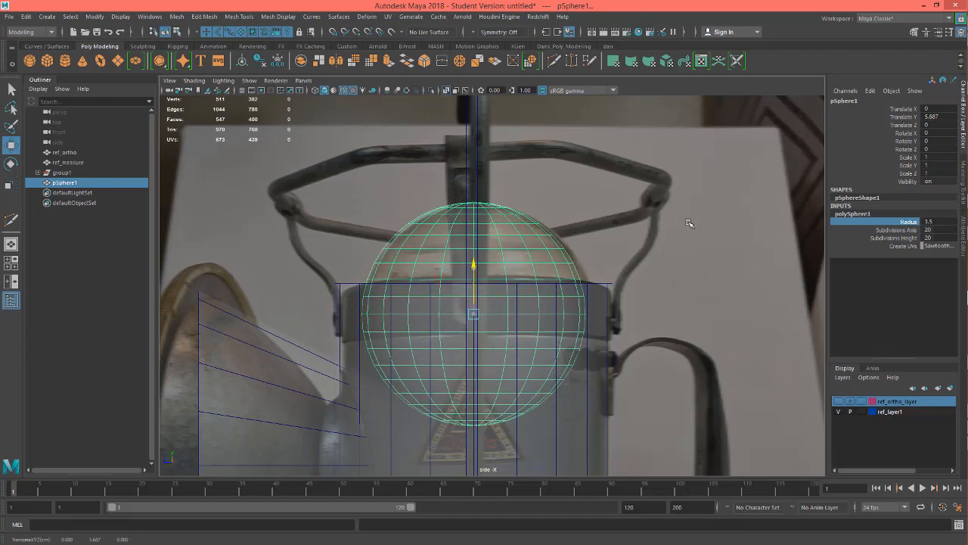
Scale the sphere uniformly to about 1.052 and lower it to Translate Y 5.45 to match the lamp's dome
{"action": "key", "text": "r"}
{"action": "left_click_drag", "start_coordinate": [475, 314], "coordinate": [486, 314]}
{"action": "key", "text": "w"}
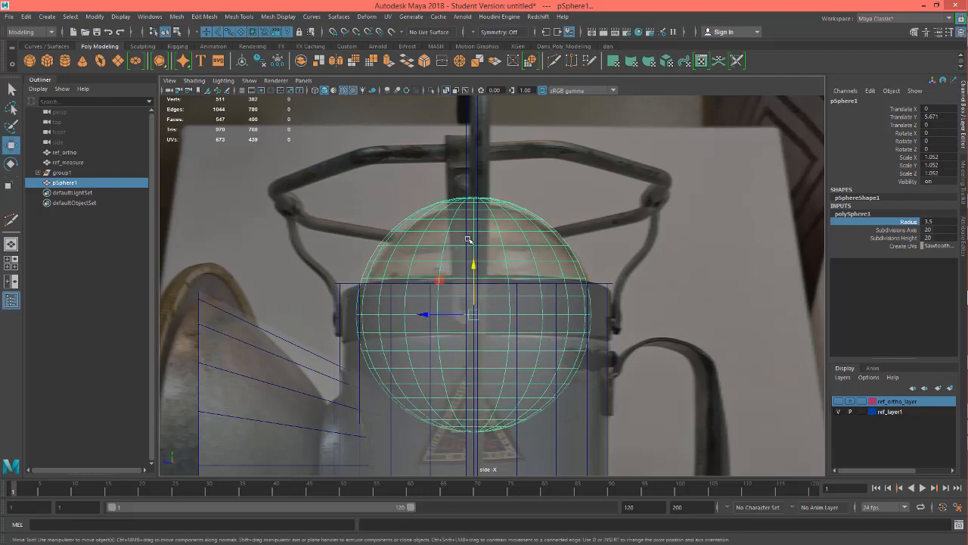
{"action": "left_click_drag", "start_coordinate": [475, 263], "coordinate": [477, 272]}
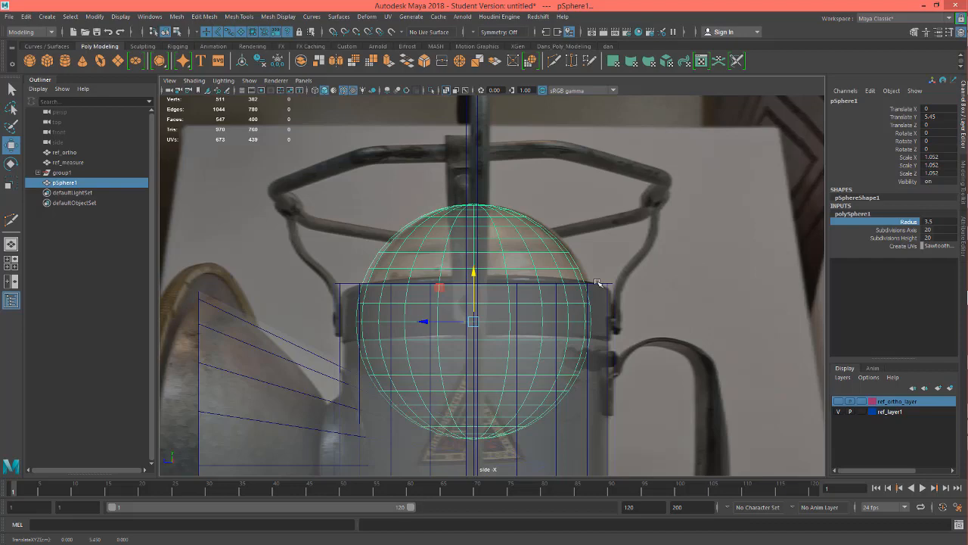
Compare the sphere, cone and cylinders with the full lamp photo, including the handle and flared base
{"action": "middle_click_drag", "start_coordinate": [665, 371], "coordinate": [663, 259], "text": "alt"}
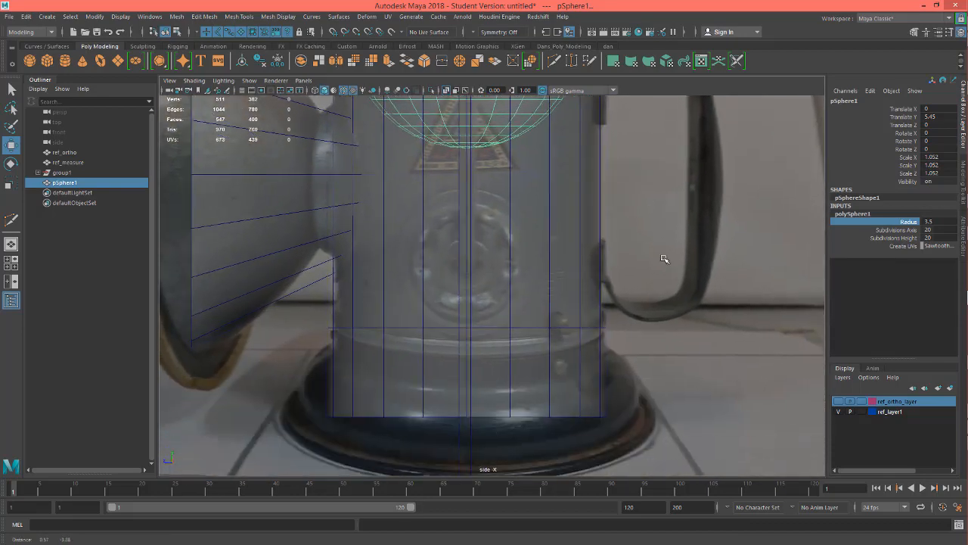
{"action": "scroll", "coordinate": [664, 259], "scroll_direction": "down", "scroll_amount": 5}
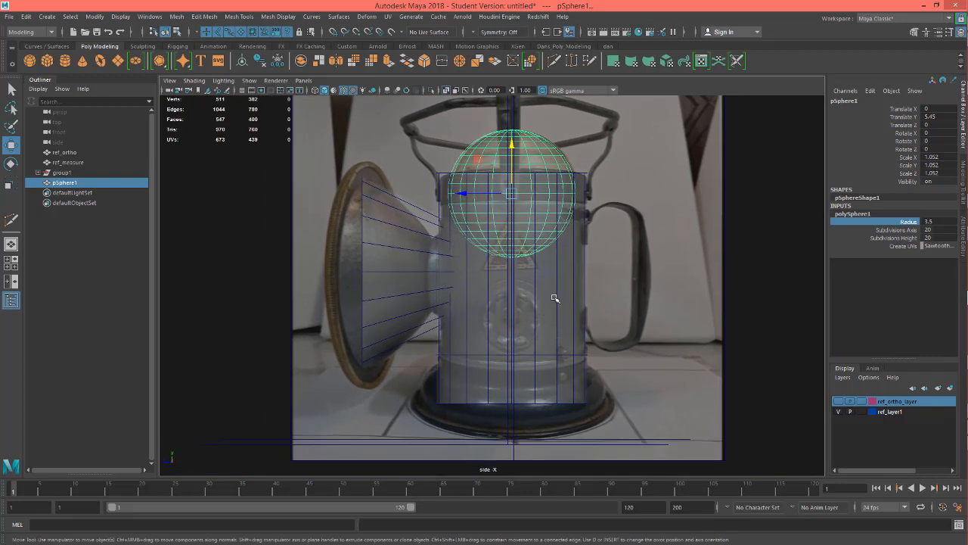
{"action": "middle_click_drag", "start_coordinate": [570, 299], "coordinate": [568, 397], "text": "alt"}
{"action": "middle_click_drag", "start_coordinate": [609, 423], "coordinate": [573, 319], "text": "alt"}
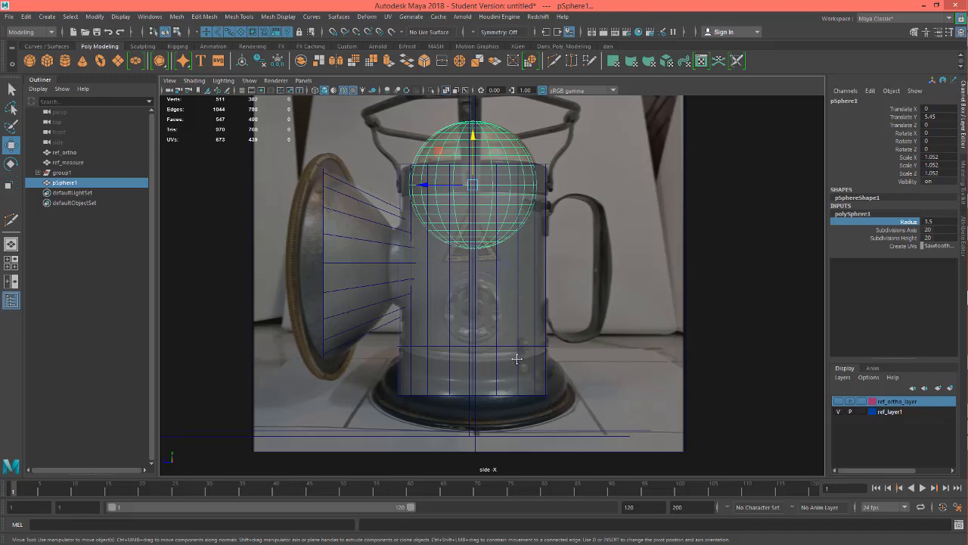
{"action": "scroll", "coordinate": [517, 360], "scroll_direction": "up", "scroll_amount": 2}
{"action": "middle_click_drag", "start_coordinate": [517, 360], "coordinate": [505, 344], "text": "alt"}
{"action": "scroll", "coordinate": [514, 289], "scroll_direction": "up", "scroll_amount": 1}
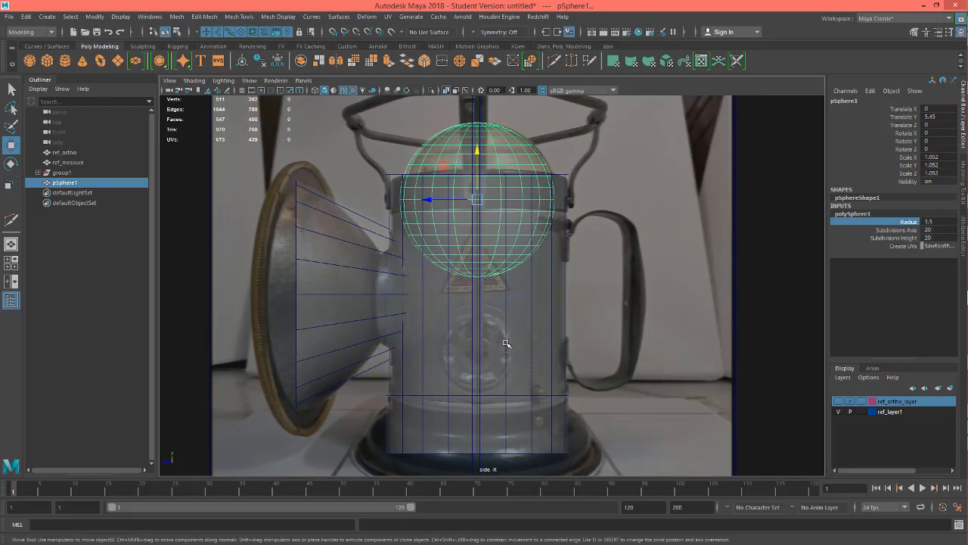
Examine the carrying frame, handle and flared base in the side-view lamp photo against the blocked-out primitives
{"action": "middle_click_drag", "start_coordinate": [356, 282], "coordinate": [360, 267], "text": "alt"}
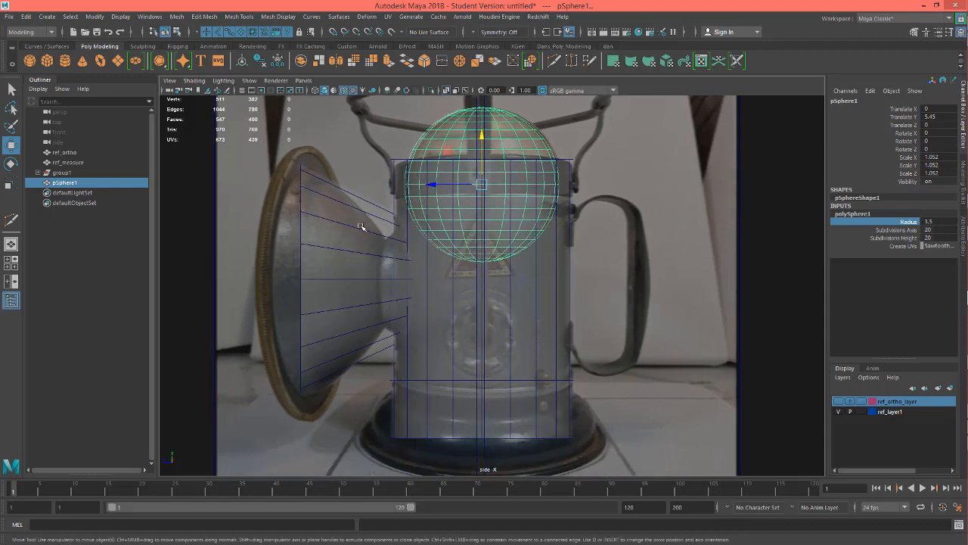
{"action": "middle_click_drag", "start_coordinate": [328, 210], "coordinate": [286, 321], "text": "alt"}
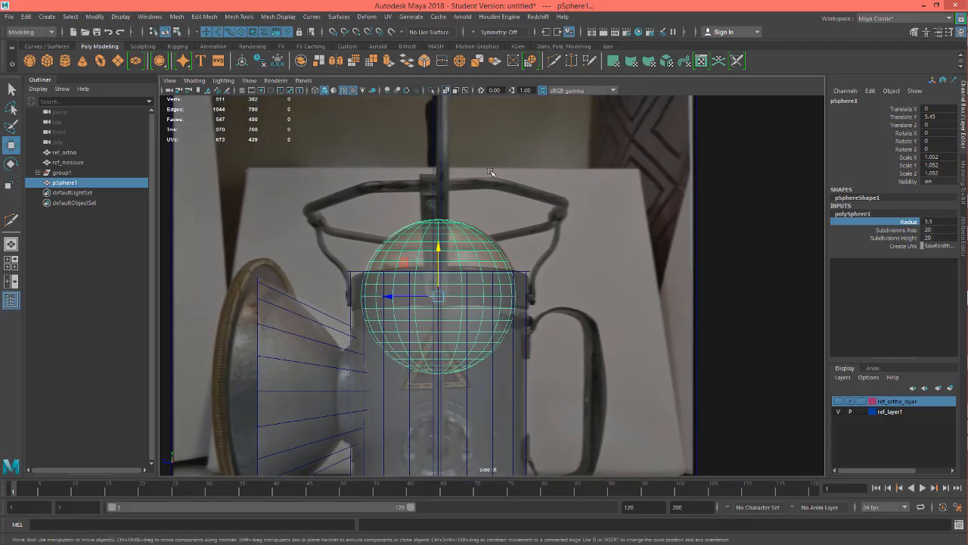
{"action": "middle_click_drag", "start_coordinate": [452, 253], "coordinate": [514, 266], "text": "alt"}
{"action": "scroll", "coordinate": [526, 254], "scroll_direction": "down", "scroll_amount": 3}
{"action": "scroll", "coordinate": [492, 272], "scroll_direction": "up", "scroll_amount": 6}
{"action": "scroll", "coordinate": [501, 257], "scroll_direction": "down", "scroll_amount": 2}
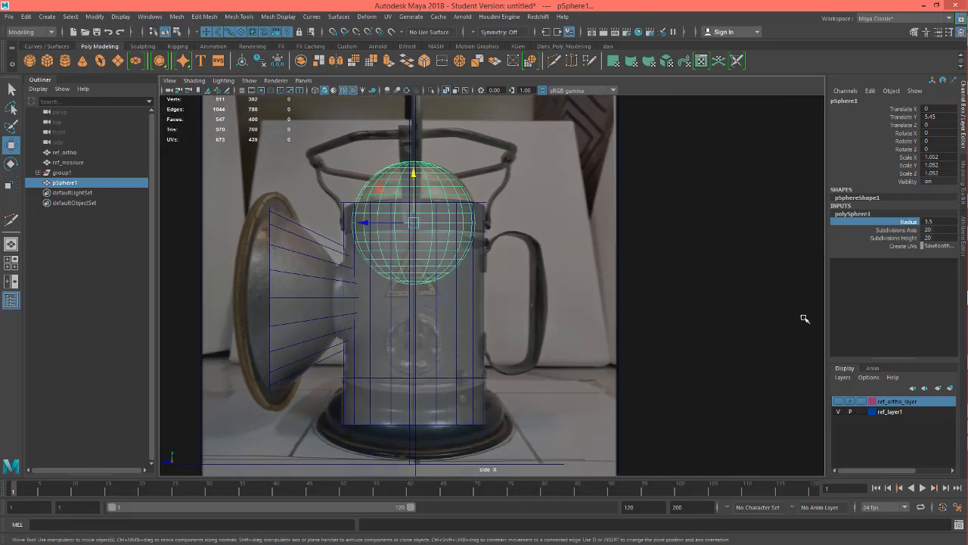
{"action": "middle_click_drag", "start_coordinate": [483, 274], "coordinate": [508, 242], "text": "alt"}
Show ref_ortho_layer and rotate the ref_measure plane to Rotate Y -90 in the perspective view
{"action": "left_click", "coordinate": [838, 402]}
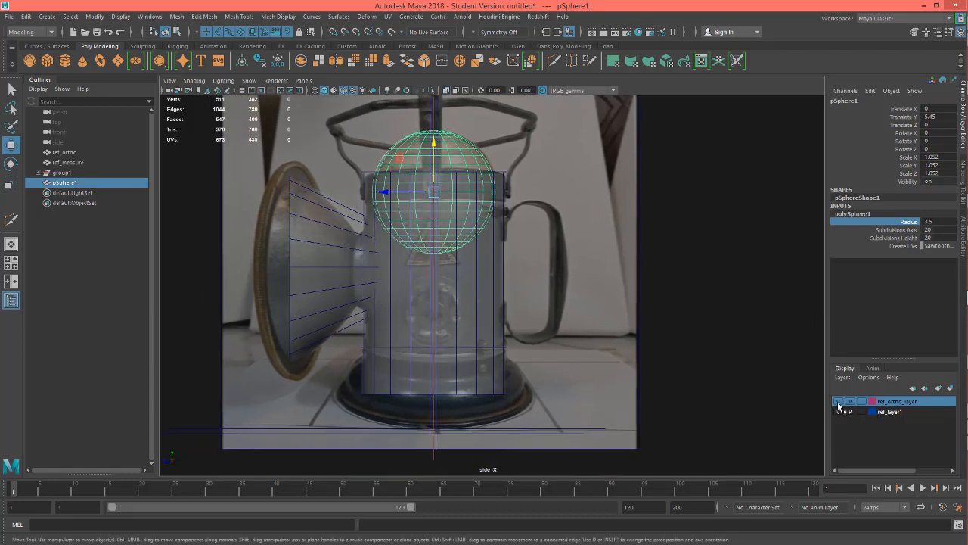
{"action": "key", "text": "space"}
{"action": "left_click_drag", "start_coordinate": [506, 292], "coordinate": [369, 309]}
{"action": "left_click", "coordinate": [258, 274]}
{"action": "key", "text": "f"}
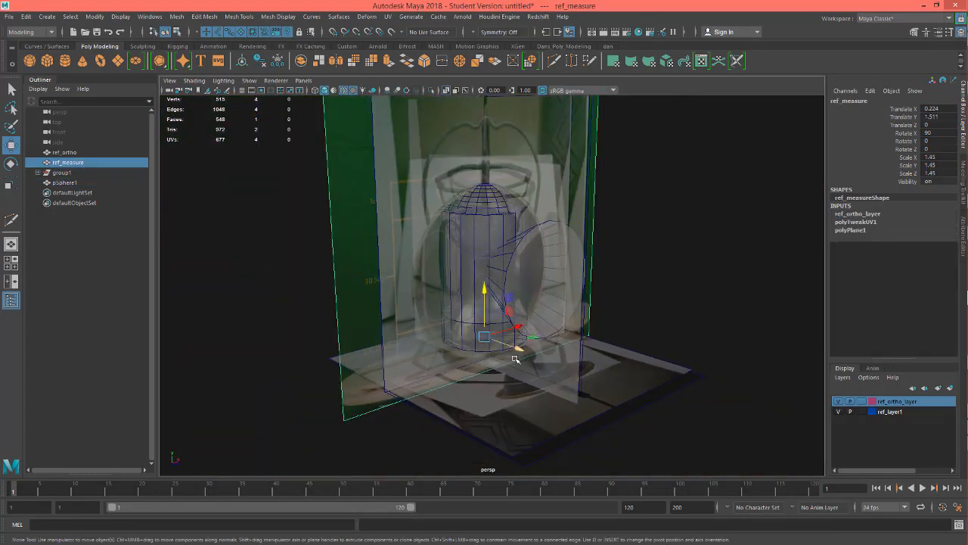
{"action": "left_click_drag", "start_coordinate": [513, 356], "coordinate": [515, 383], "text": "alt"}
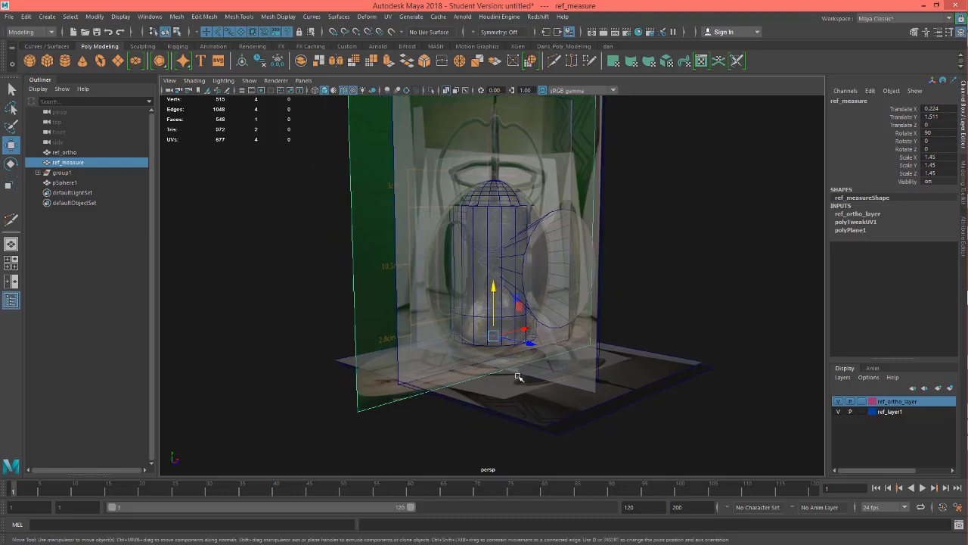
{"action": "key", "text": "r"}
{"action": "key", "text": "e"}
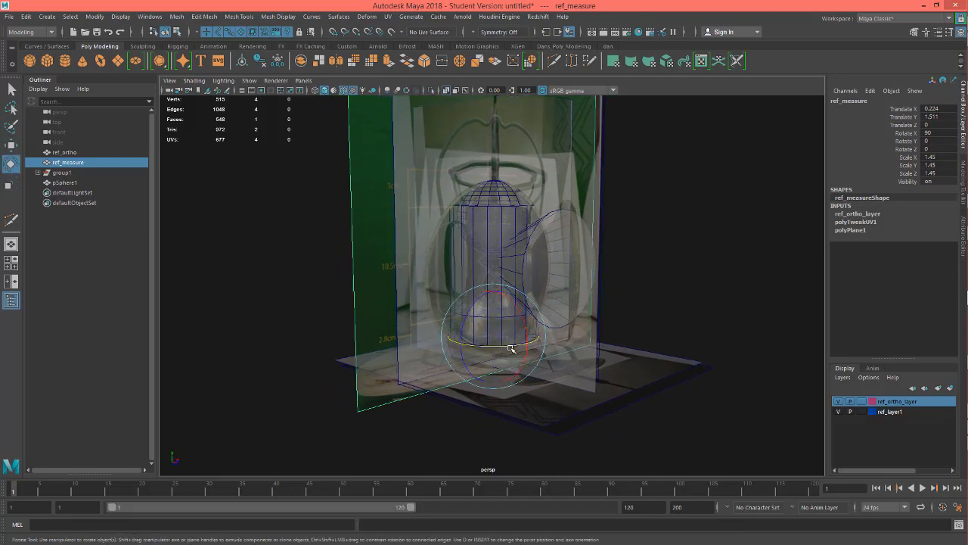
{"action": "left_click_drag", "start_coordinate": [512, 347], "coordinate": [515, 407]}
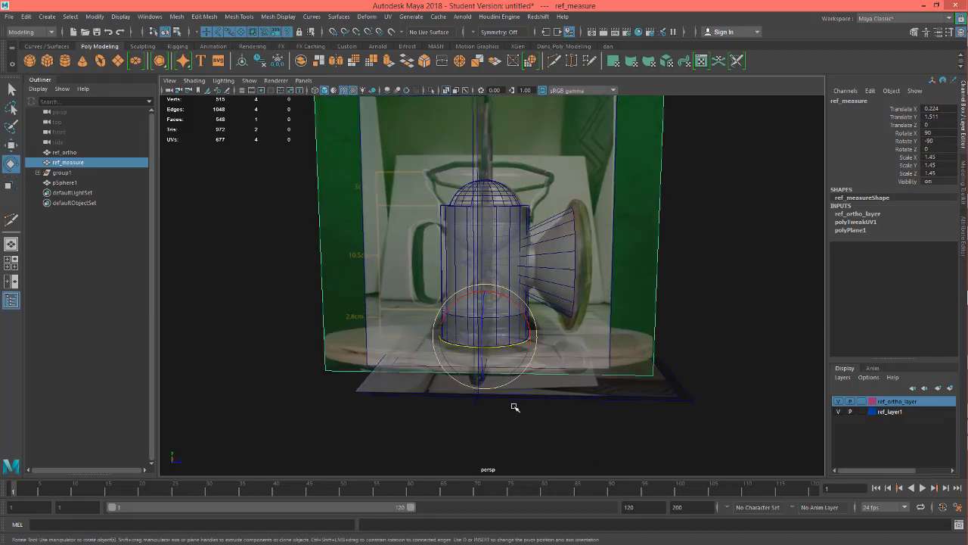
Add the ref_ortho planes to ref_layer1 and hide that layer
{"action": "left_click", "coordinate": [650, 398]}
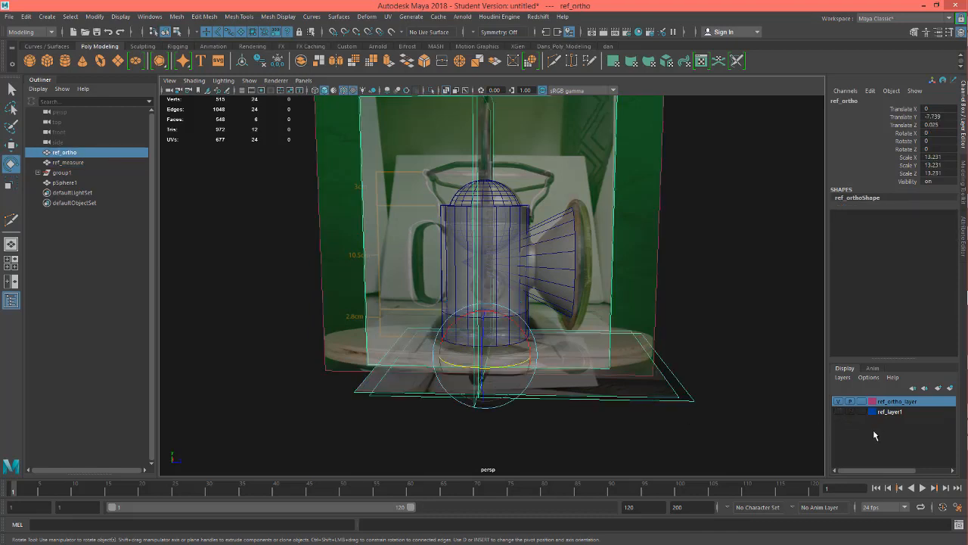
{"action": "left_click", "coordinate": [726, 428]}
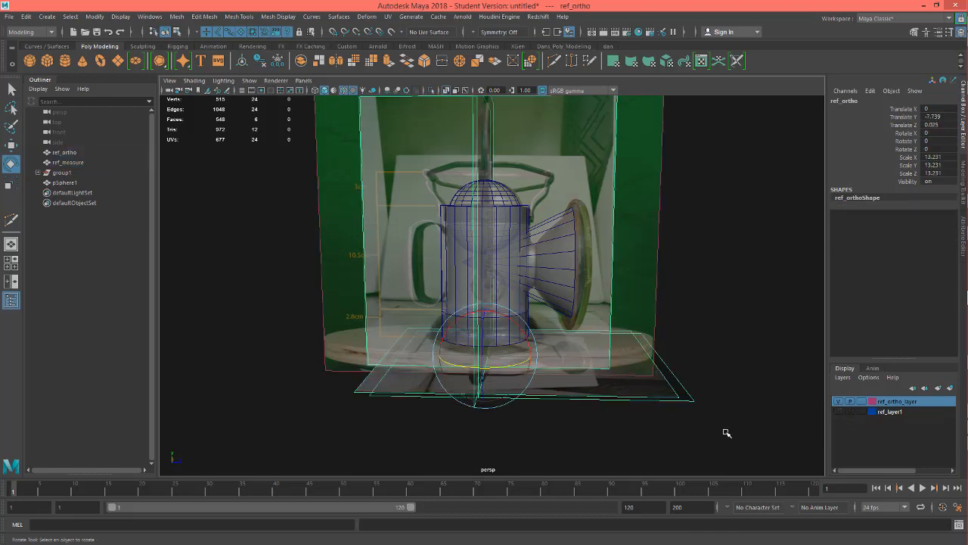
{"action": "left_click", "coordinate": [652, 395]}
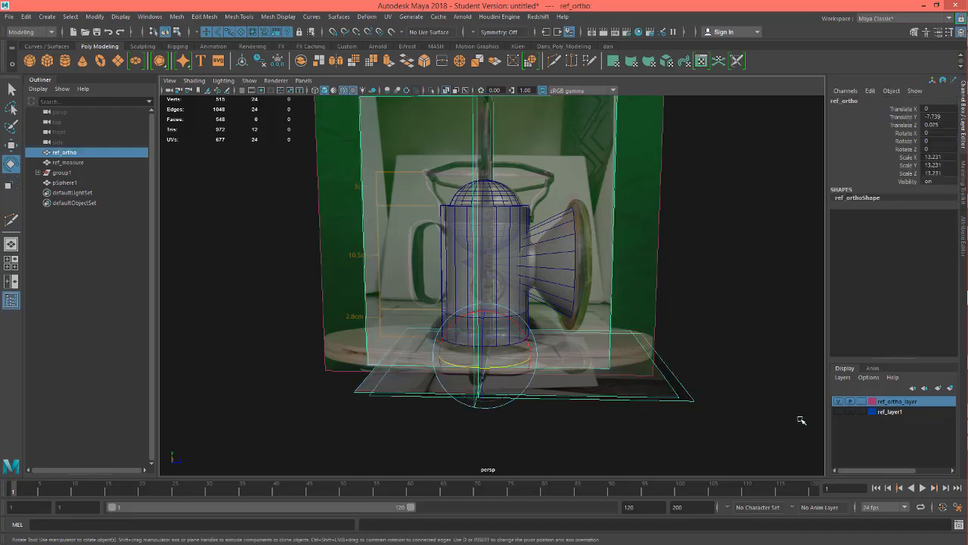
{"action": "left_click", "coordinate": [755, 439]}
{"action": "left_click", "coordinate": [904, 414]}
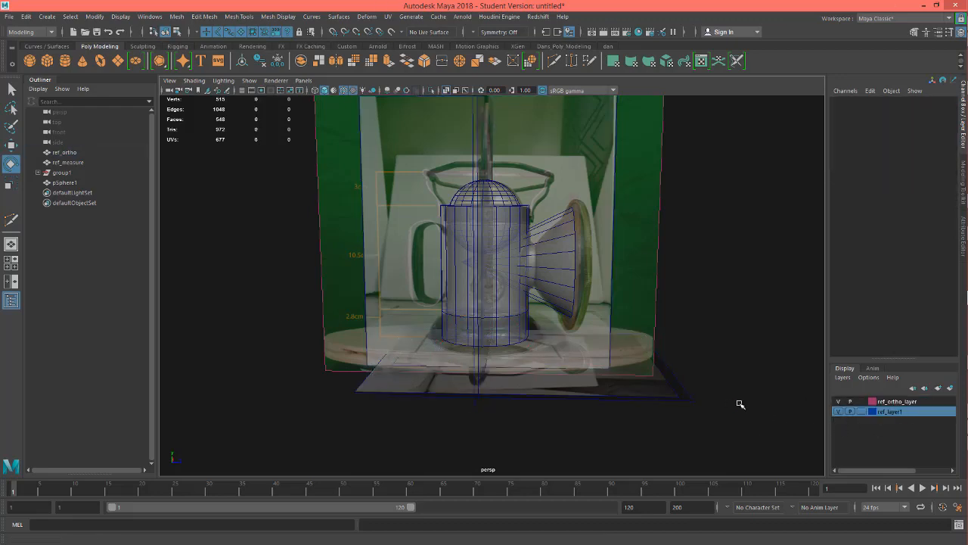
{"action": "left_click", "coordinate": [650, 398]}
{"action": "right_click", "coordinate": [866, 412]}
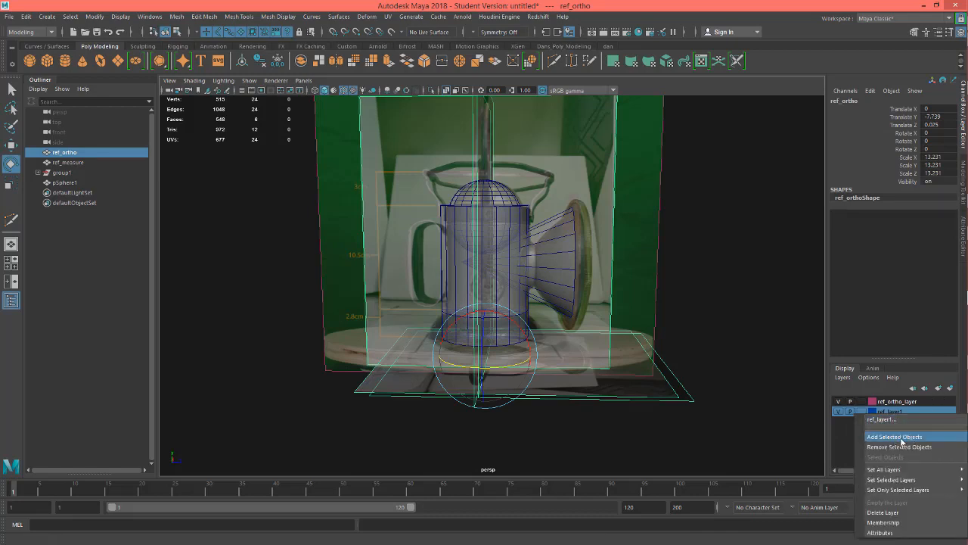
{"action": "left_click", "coordinate": [902, 437]}
{"action": "left_click", "coordinate": [841, 413]}
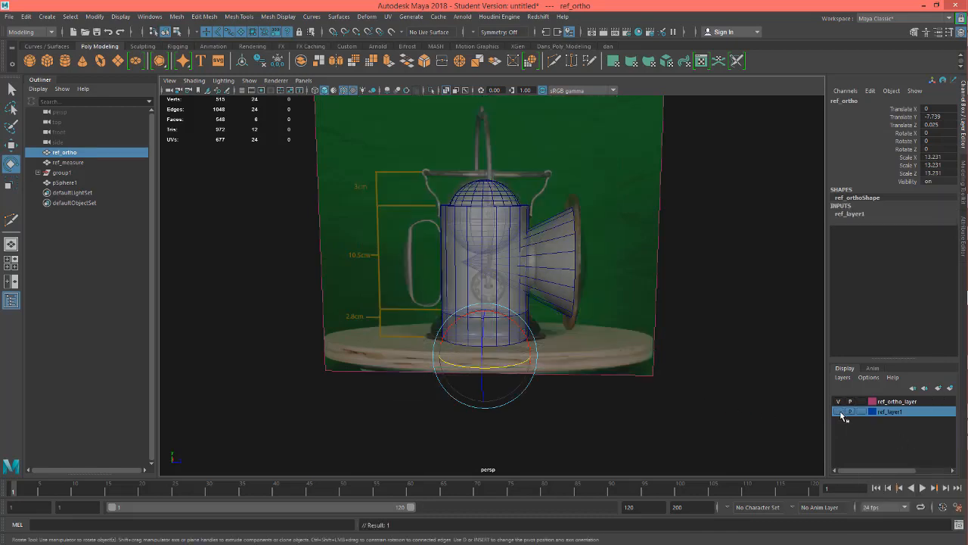
In the left view, raise the sphere to Translate Y 5.916 to match the dome in the measured photo
{"action": "key", "text": "space"}
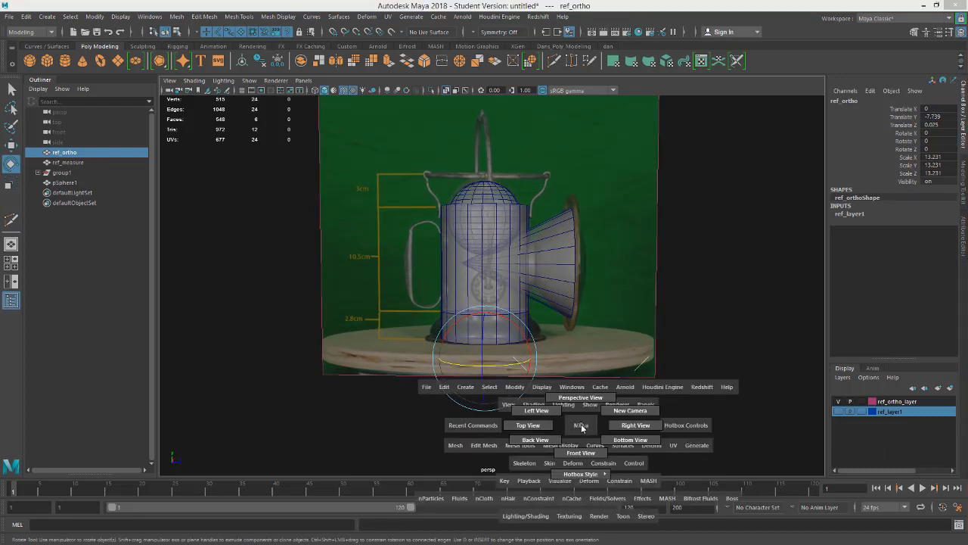
{"action": "left_click_drag", "start_coordinate": [580, 426], "coordinate": [569, 398]}
{"action": "key", "text": "space"}
{"action": "mouse_move", "coordinate": [569, 398]}
{"action": "middle_mouse_down", "text": "alt"}
{"action": "mouse_move", "coordinate": [569, 324]}
{"action": "mouse_move", "coordinate": [592, 410]}
{"action": "mouse_move", "coordinate": [598, 538]}
{"action": "mouse_move", "coordinate": [558, 400]}
{"action": "middle_mouse_up", "text": "alt"}
{"action": "scroll", "coordinate": [522, 282], "scroll_direction": "up", "scroll_amount": 3}
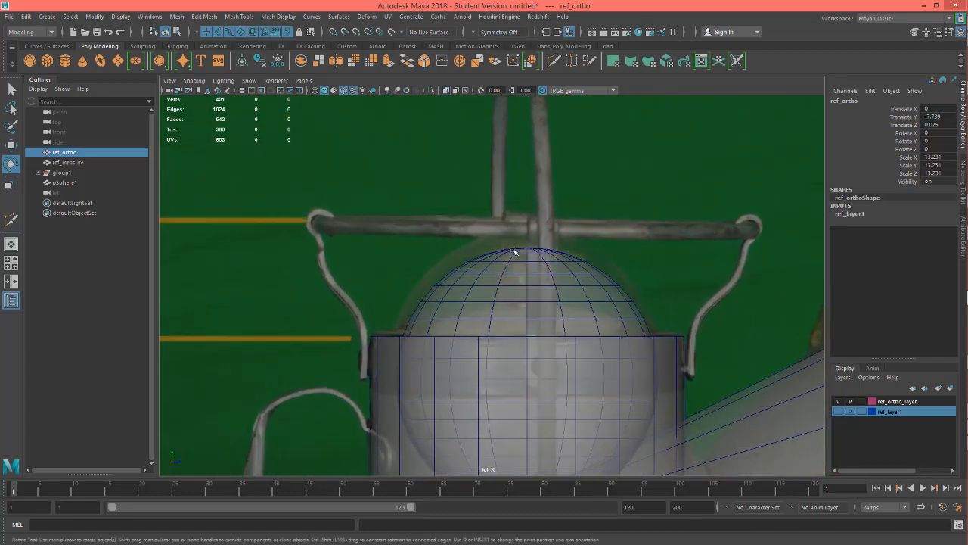
{"action": "left_click", "coordinate": [488, 281]}
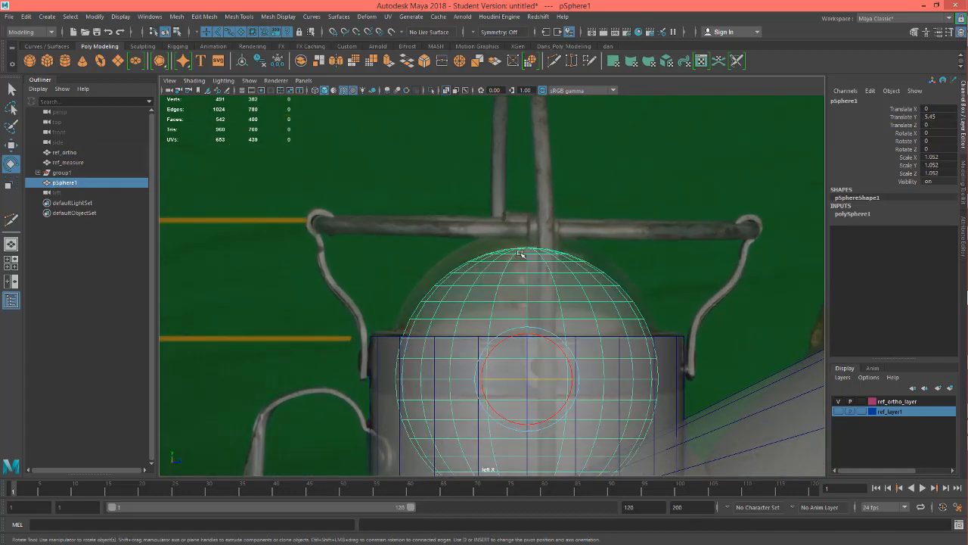
{"action": "key", "text": "w"}
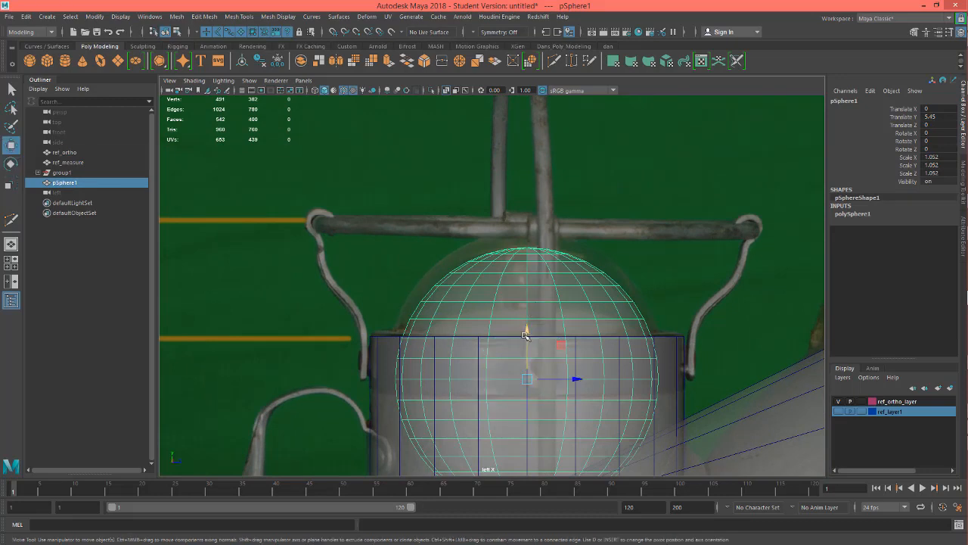
{"action": "left_click_drag", "start_coordinate": [525, 334], "coordinate": [526, 319]}
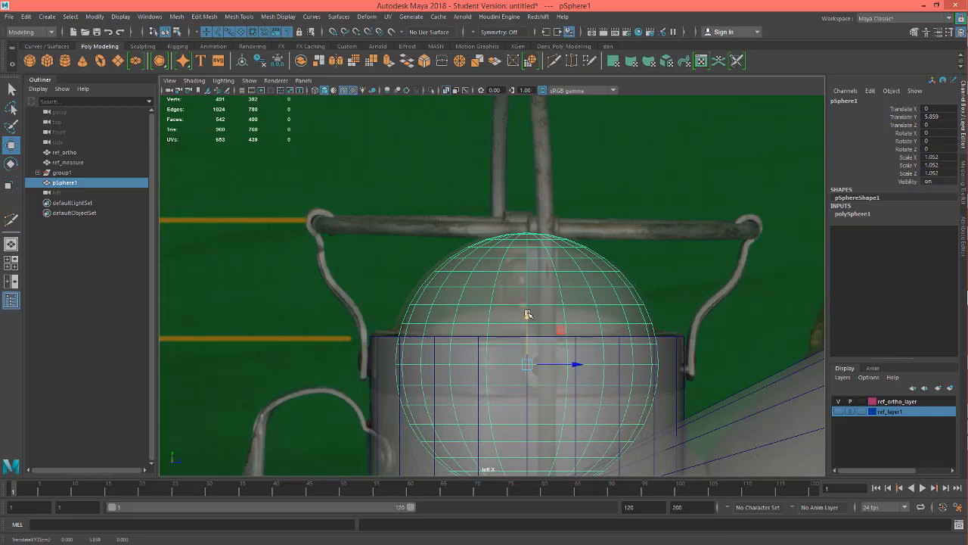
{"action": "left_click_drag", "start_coordinate": [528, 314], "coordinate": [525, 310]}
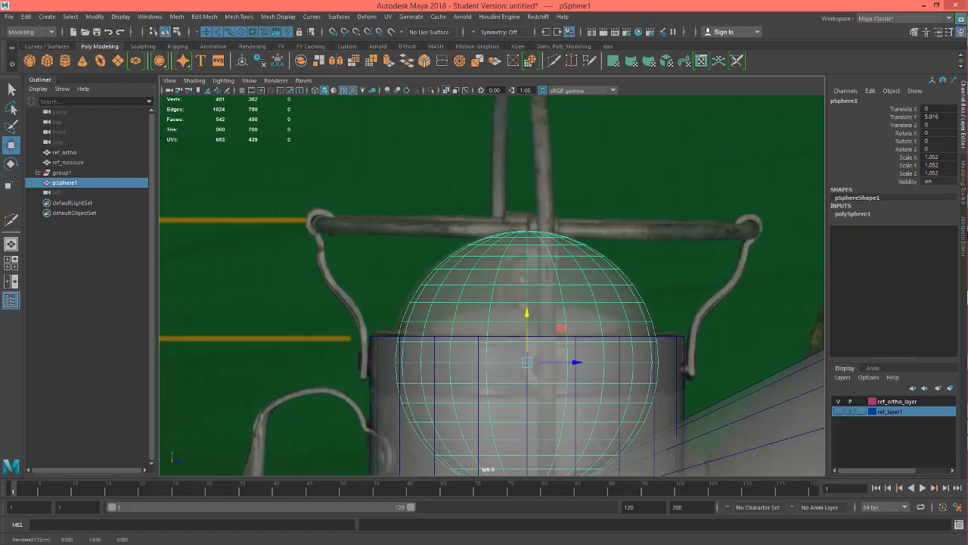
Compare the sphere, cylinders and cone with the measured photo, checking the 3 cm, 10.5 cm and 2.8 cm marks, handle, base and lens rim
{"action": "middle_click_drag", "start_coordinate": [649, 370], "coordinate": [603, 136], "text": "alt"}
{"action": "middle_click_drag", "start_coordinate": [587, 386], "coordinate": [562, 297], "text": "alt"}
{"action": "right_click_drag", "start_coordinate": [562, 299], "coordinate": [500, 298], "text": "alt"}
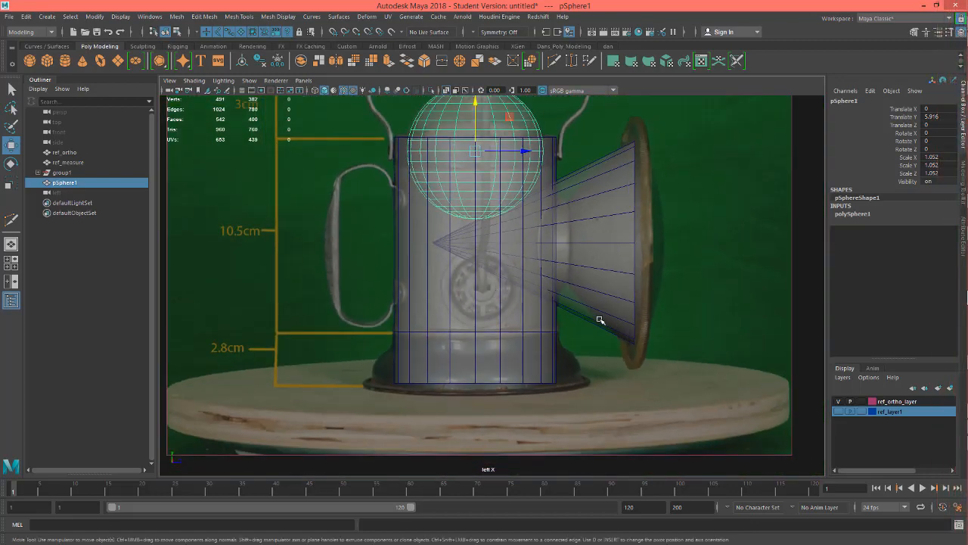
{"action": "middle_click_drag", "start_coordinate": [464, 290], "coordinate": [511, 341], "text": "alt"}
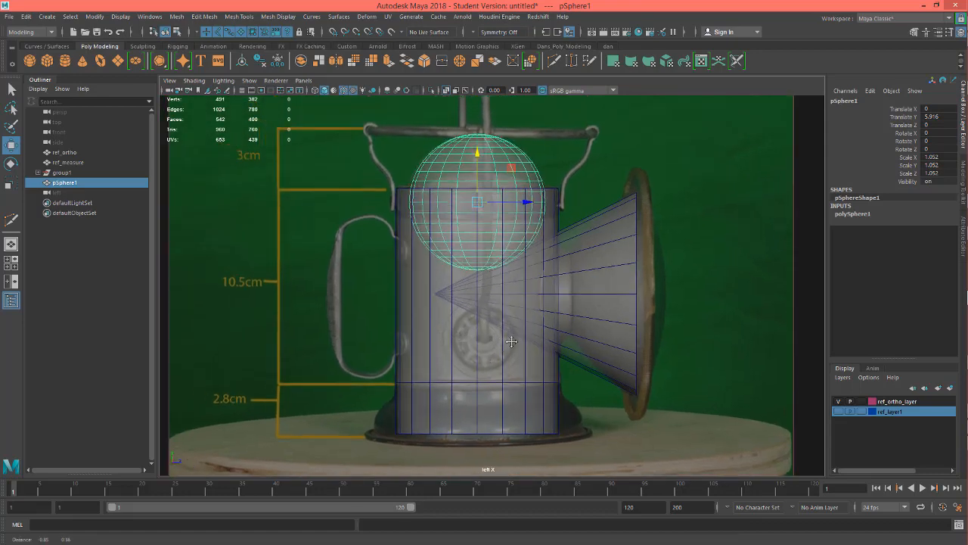
{"action": "scroll", "coordinate": [443, 245], "scroll_direction": "up", "scroll_amount": 3}
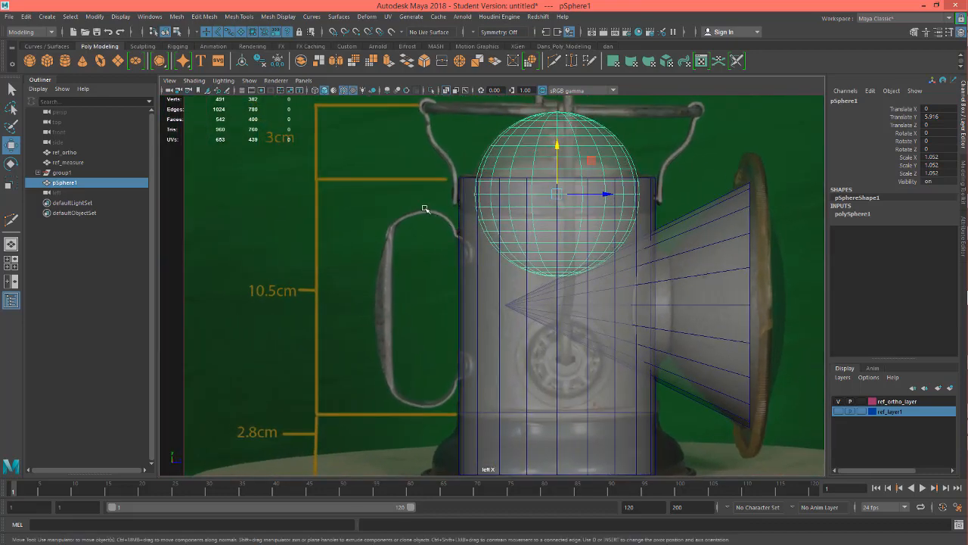
{"action": "middle_click_drag", "start_coordinate": [501, 283], "coordinate": [498, 371], "text": "alt"}
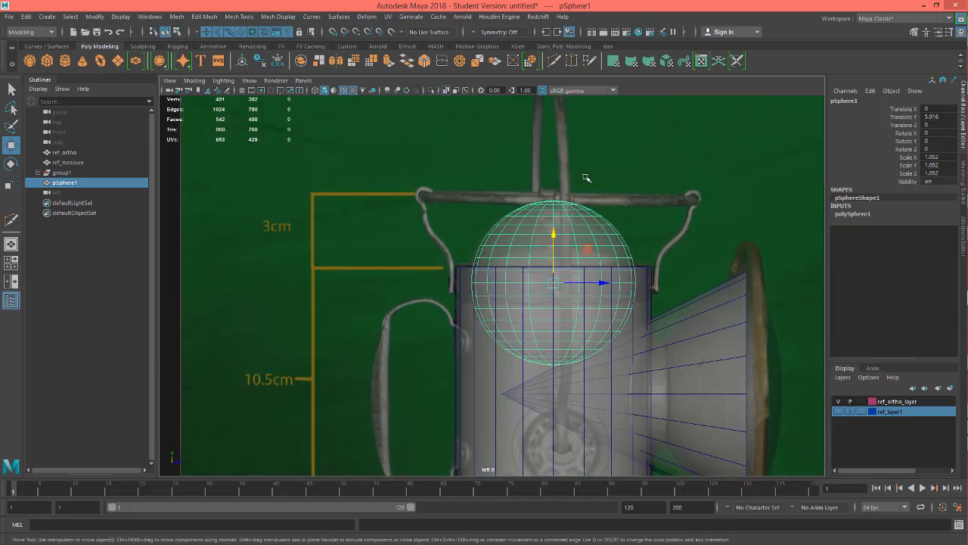
{"action": "middle_click_drag", "start_coordinate": [561, 203], "coordinate": [571, 272], "text": "alt"}
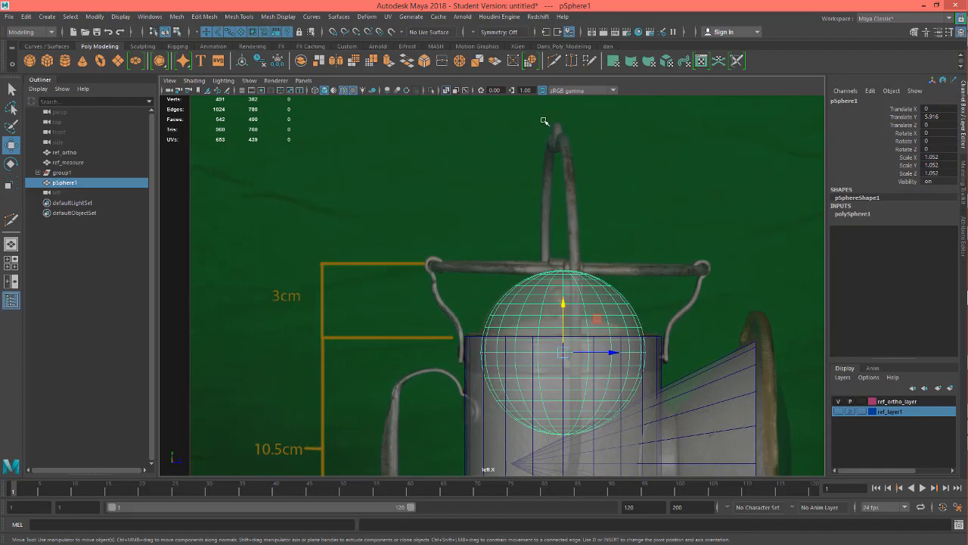
{"action": "middle_click_drag", "start_coordinate": [578, 354], "coordinate": [564, 283], "text": "alt"}
{"action": "scroll", "coordinate": [568, 294], "scroll_direction": "down", "scroll_amount": 2}
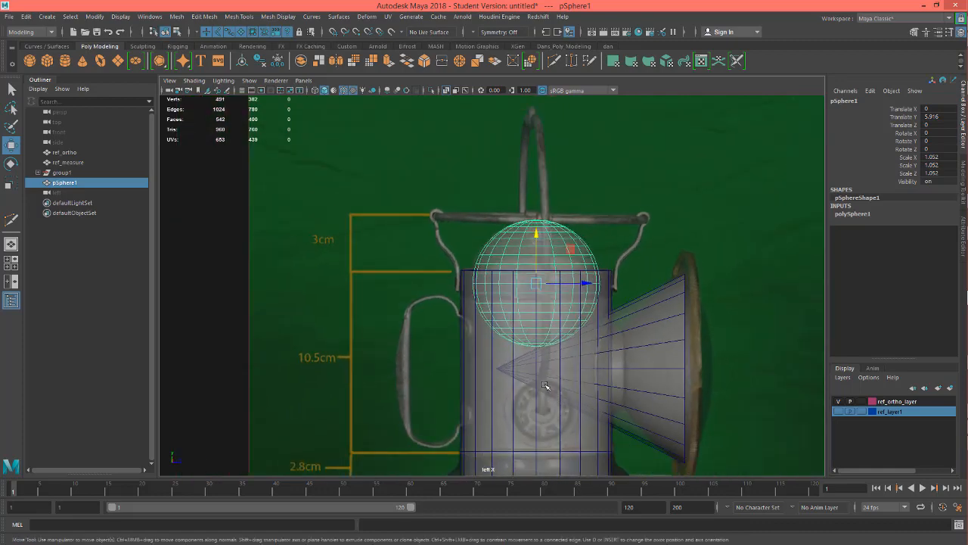
{"action": "middle_click_drag", "start_coordinate": [585, 432], "coordinate": [568, 389], "text": "alt"}
{"action": "middle_click_drag", "start_coordinate": [488, 323], "coordinate": [494, 351], "text": "alt"}
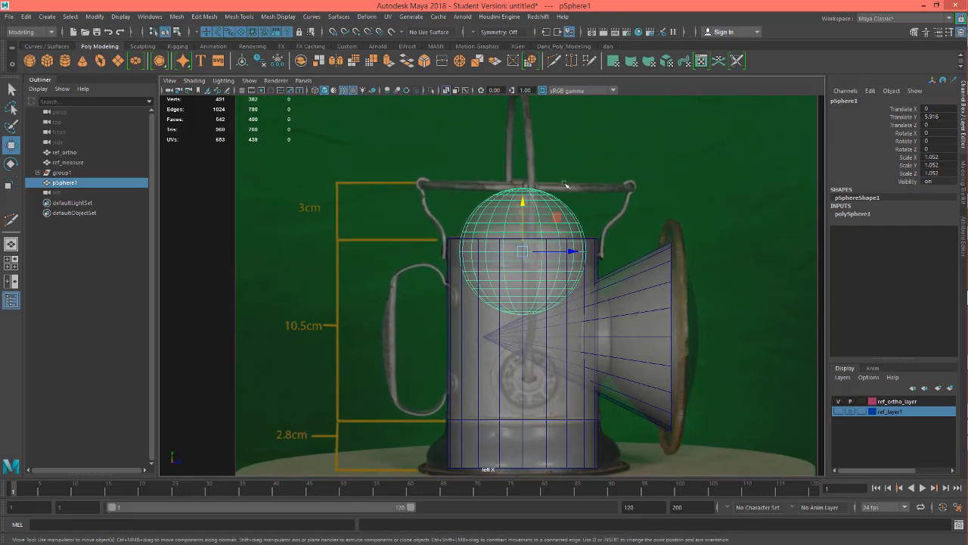
{"action": "middle_click_drag", "start_coordinate": [569, 443], "coordinate": [534, 480], "text": "alt"}
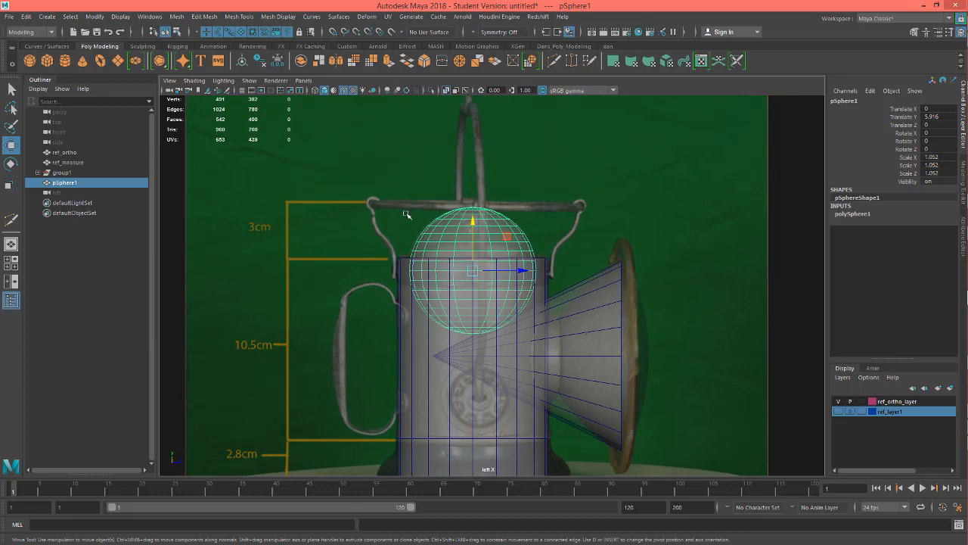
{"action": "middle_click_drag", "start_coordinate": [614, 323], "coordinate": [628, 225], "text": "alt"}
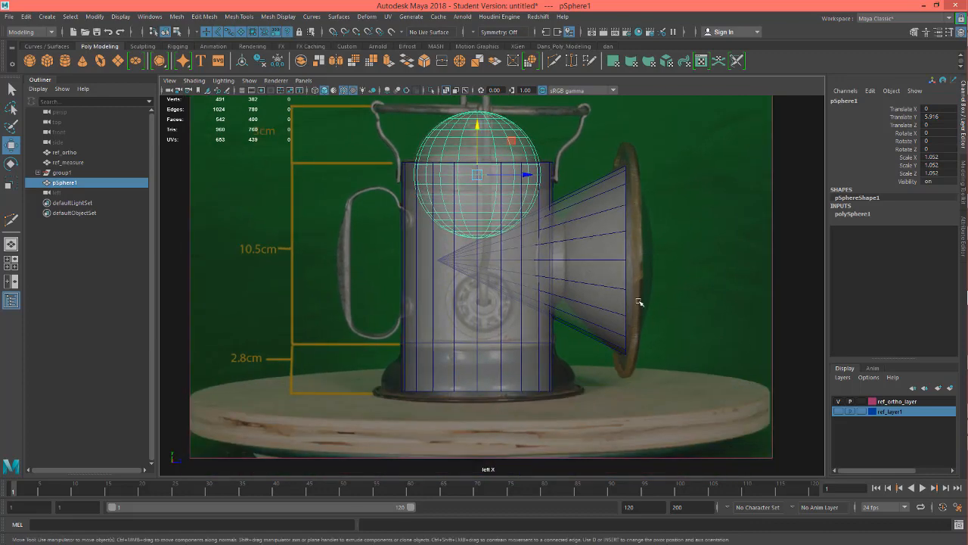
{"action": "middle_click_drag", "start_coordinate": [639, 302], "coordinate": [519, 331], "text": "alt"}
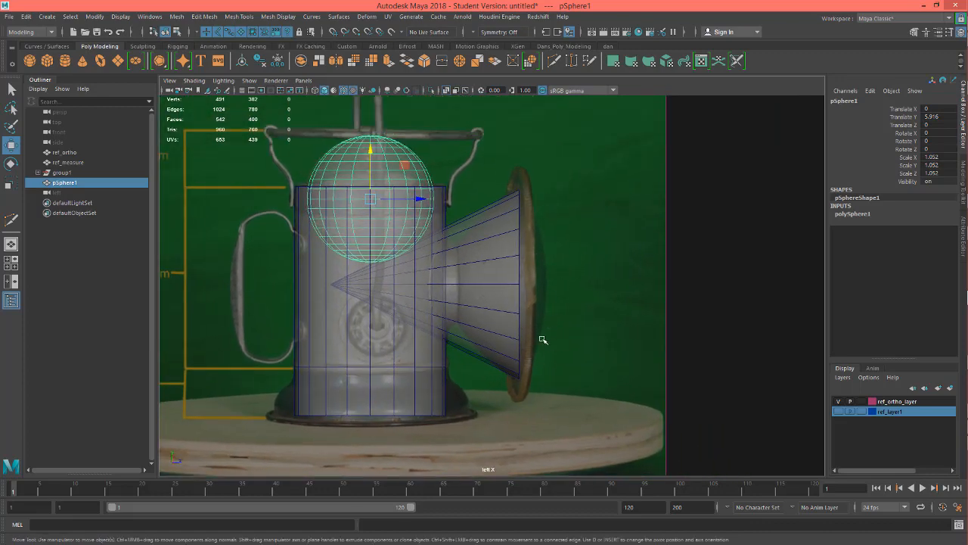
{"action": "middle_click_drag", "start_coordinate": [448, 349], "coordinate": [527, 359], "text": "alt"}
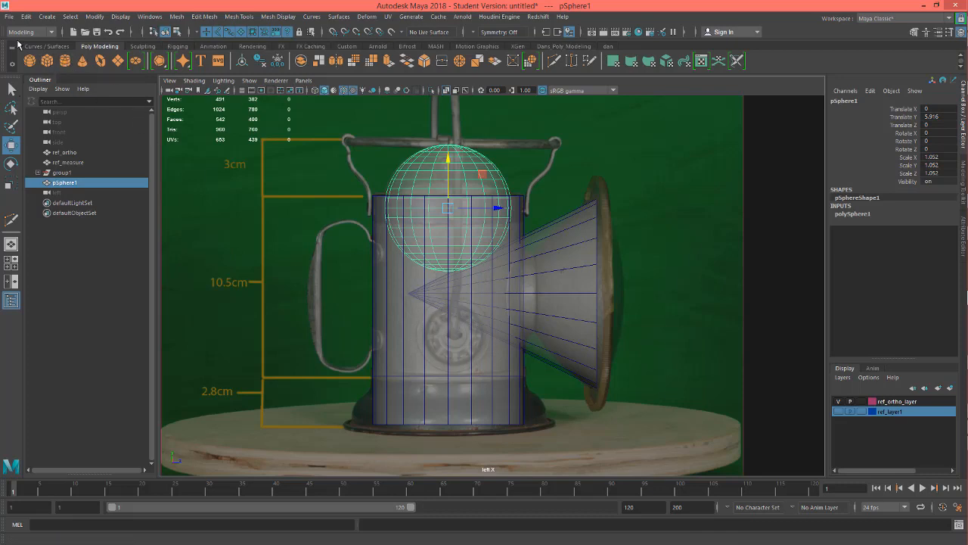
Create a polygon cylinder and set its Rotate Z to 90 so its round face looks toward the left view
{"action": "left_click", "coordinate": [64, 62]}
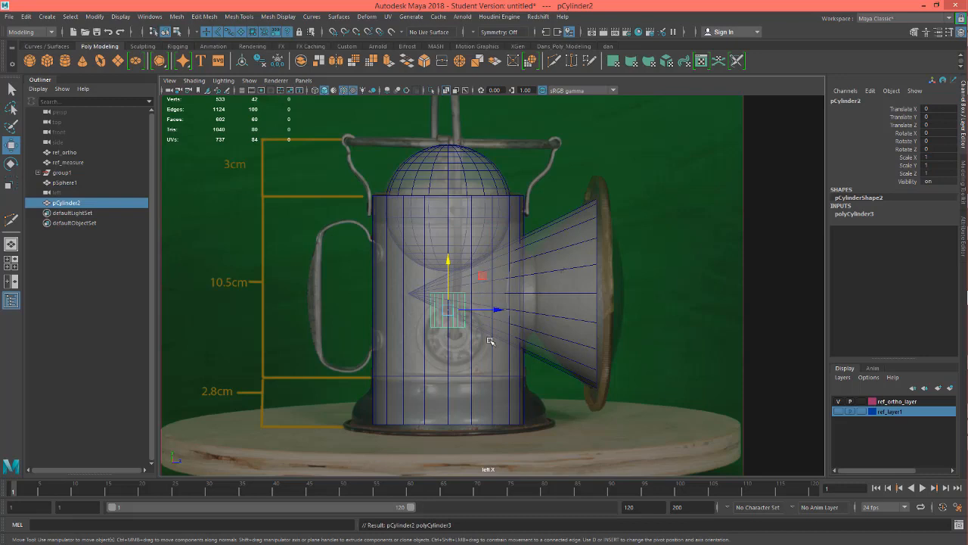
{"action": "key", "text": "e"}
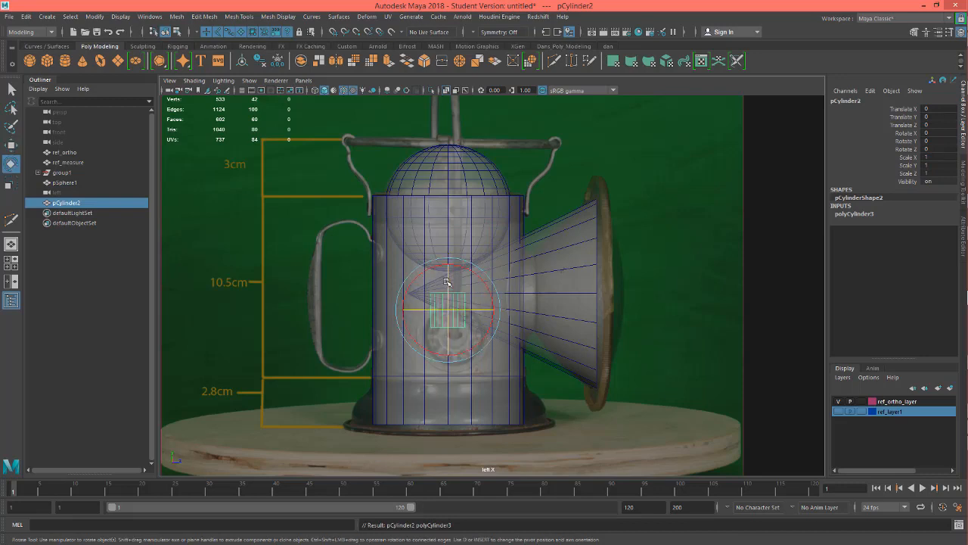
{"action": "left_click_drag", "start_coordinate": [447, 282], "coordinate": [443, 351]}
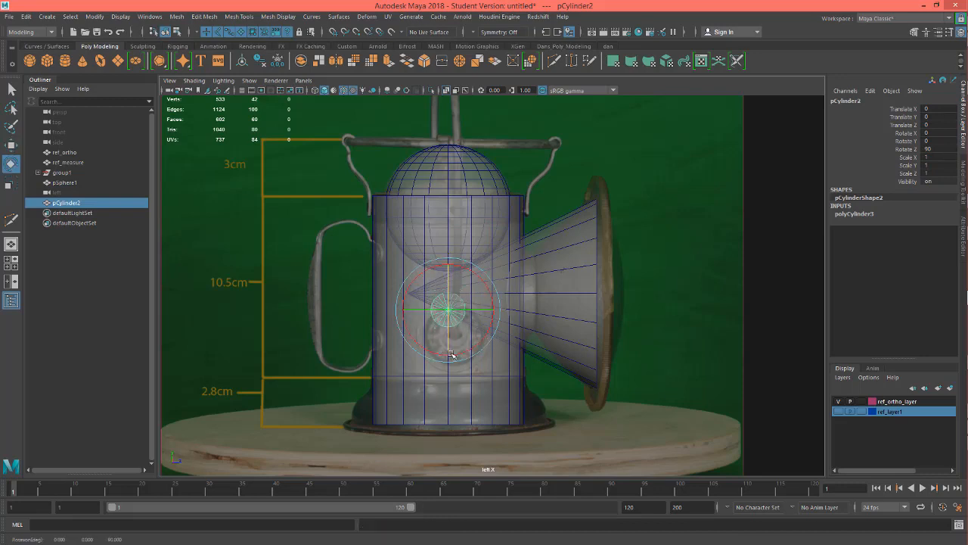
{"action": "key", "text": "w"}
{"action": "scroll", "coordinate": [450, 351], "scroll_direction": "up", "scroll_amount": 3}
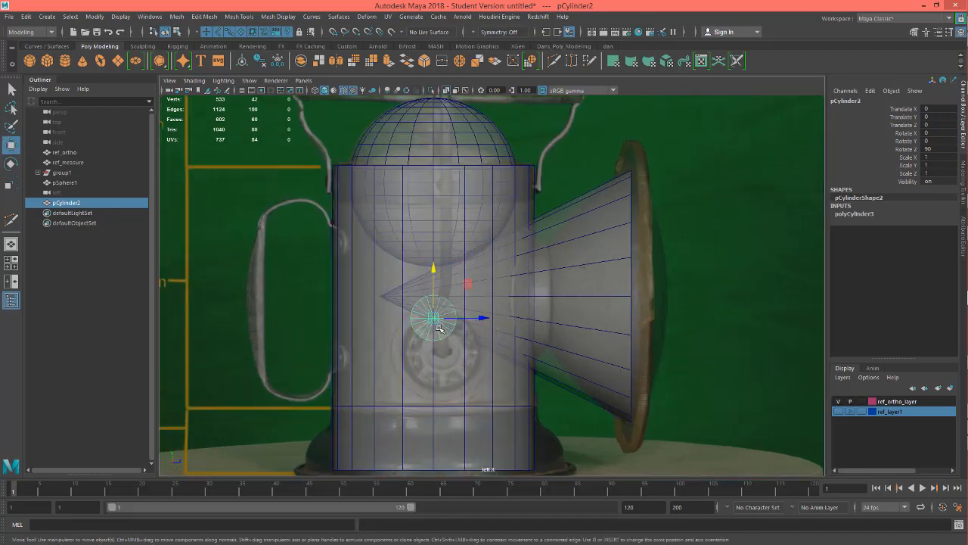
Lower the small round cylinder to Translate Y -1.443 so it sits over the dial in the reference photo
{"action": "left_click_drag", "start_coordinate": [467, 281], "coordinate": [483, 321]}
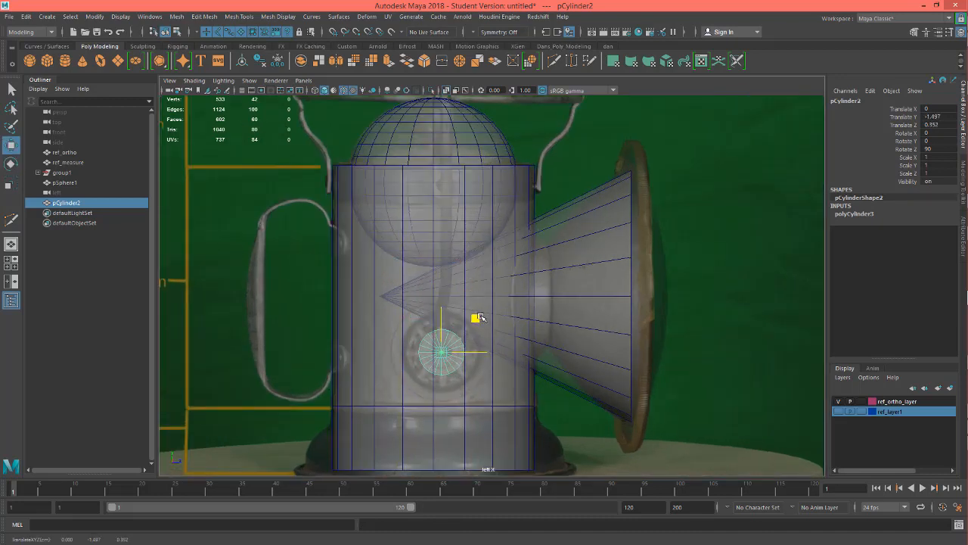
{"action": "key", "text": "ctrl+z"}
{"action": "middle_click_drag", "start_coordinate": [515, 409], "coordinate": [531, 324], "text": "alt"}
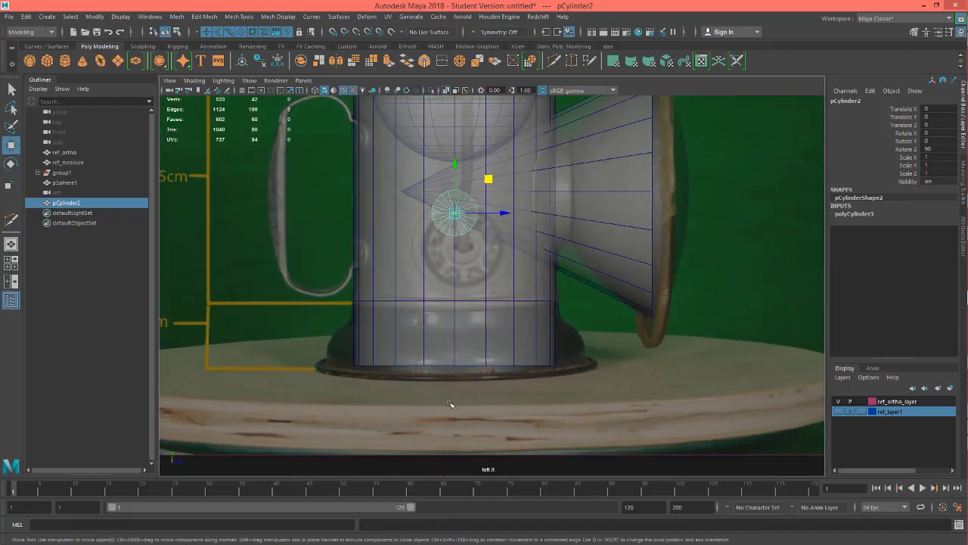
{"action": "middle_click_drag", "start_coordinate": [458, 374], "coordinate": [459, 445], "text": "alt"}
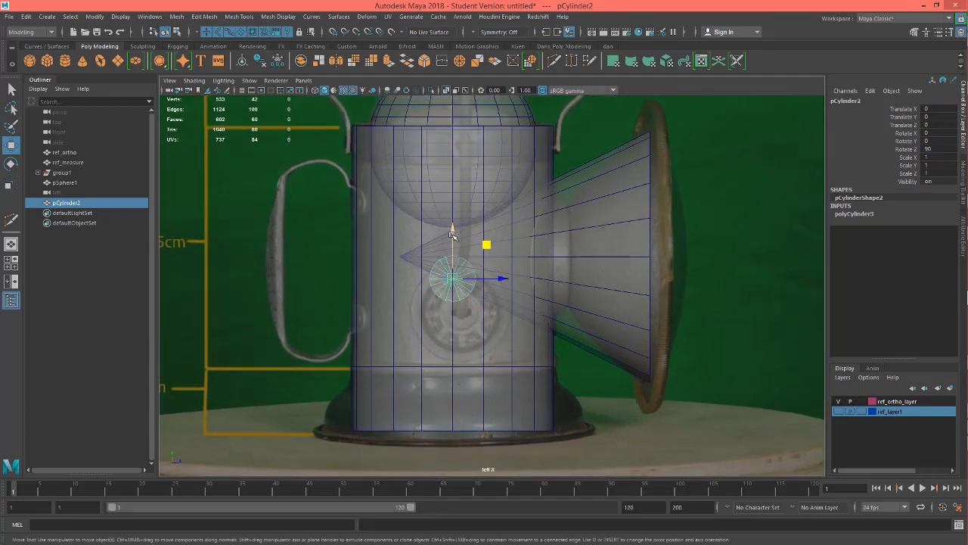
{"action": "left_click_drag", "start_coordinate": [453, 230], "coordinate": [453, 264]}
{"action": "scroll", "coordinate": [453, 263], "scroll_direction": "up", "scroll_amount": 5}
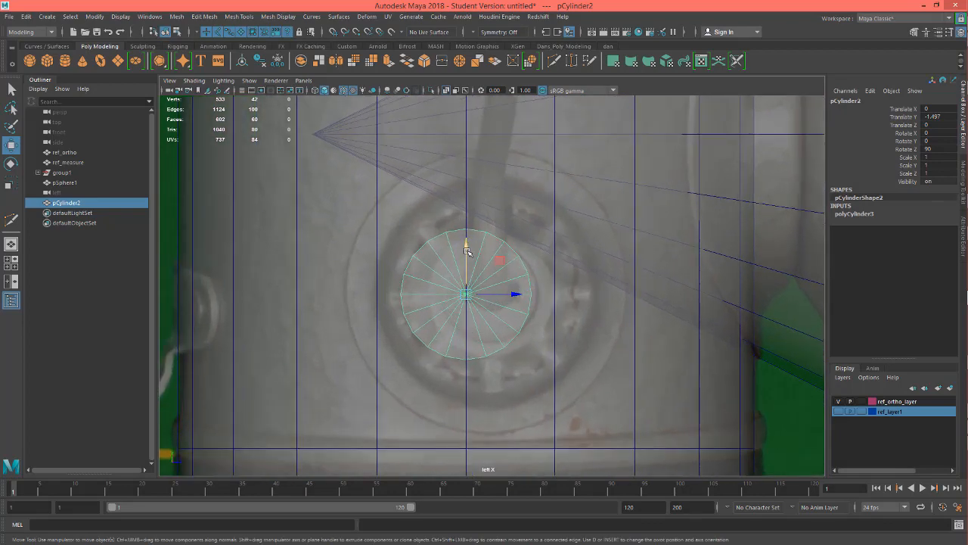
{"action": "left_click_drag", "start_coordinate": [466, 244], "coordinate": [468, 246]}
{"action": "scroll", "coordinate": [469, 249], "scroll_direction": "down", "scroll_amount": 4}
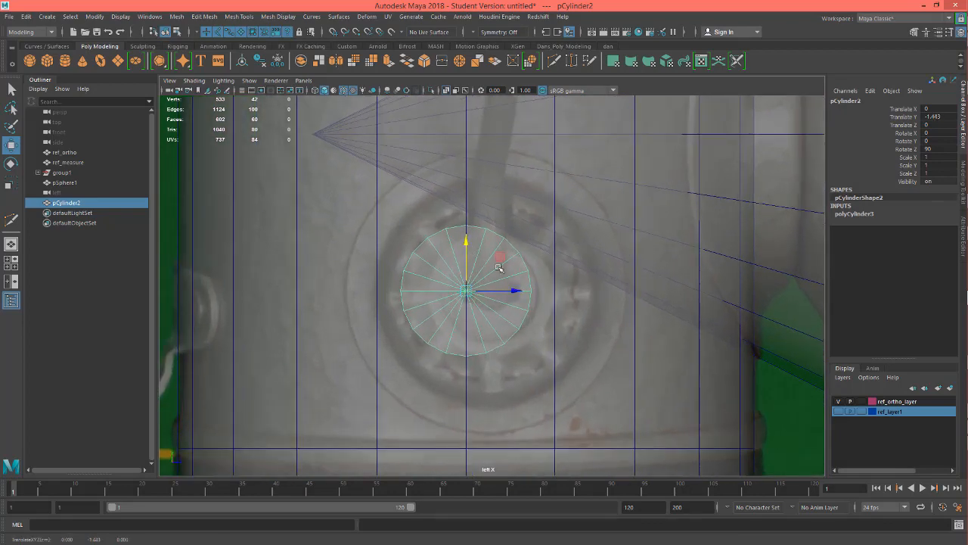
Open the construction settings of the small dial cylinder
{"action": "scroll", "coordinate": [483, 313], "scroll_direction": "down", "scroll_amount": 5}
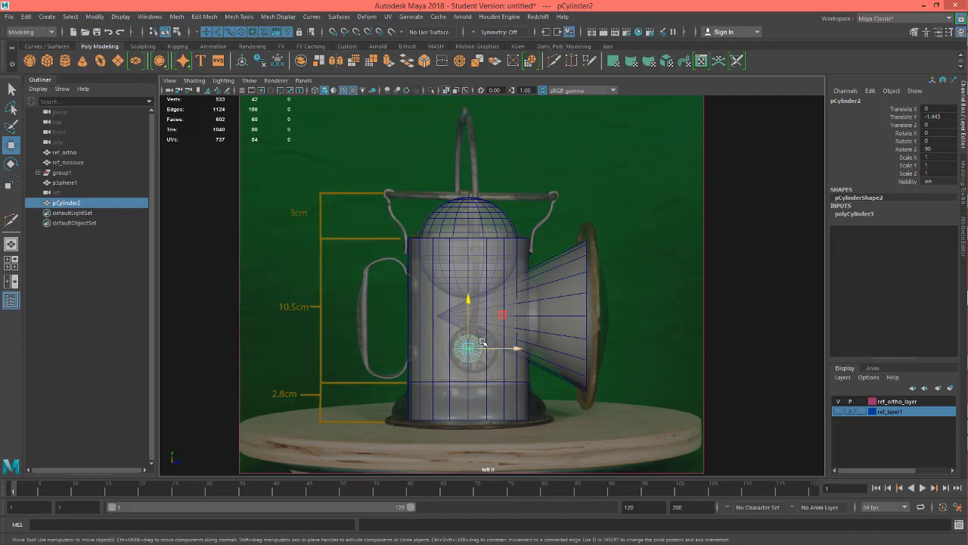
{"action": "scroll", "coordinate": [518, 340], "scroll_direction": "up", "scroll_amount": 3}
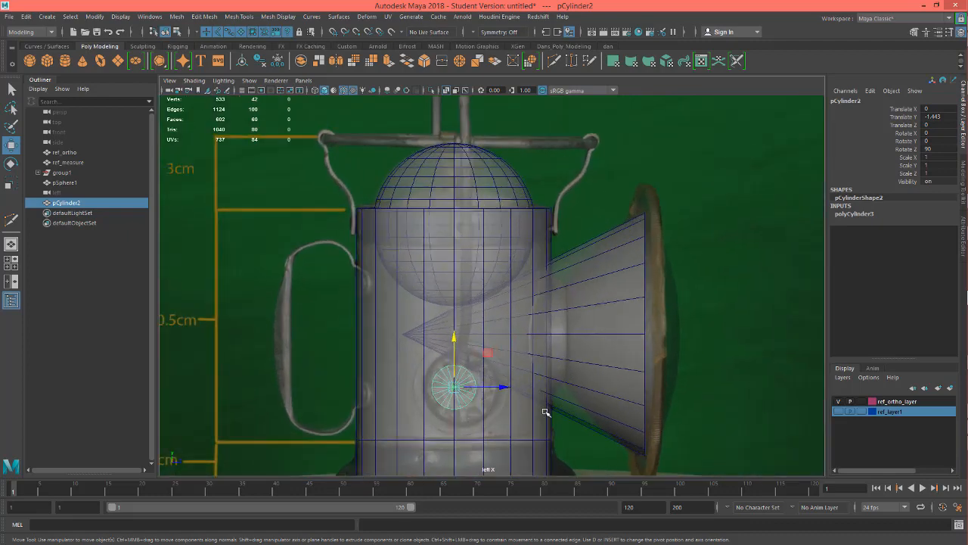
{"action": "scroll", "coordinate": [563, 406], "scroll_direction": "down", "scroll_amount": 2}
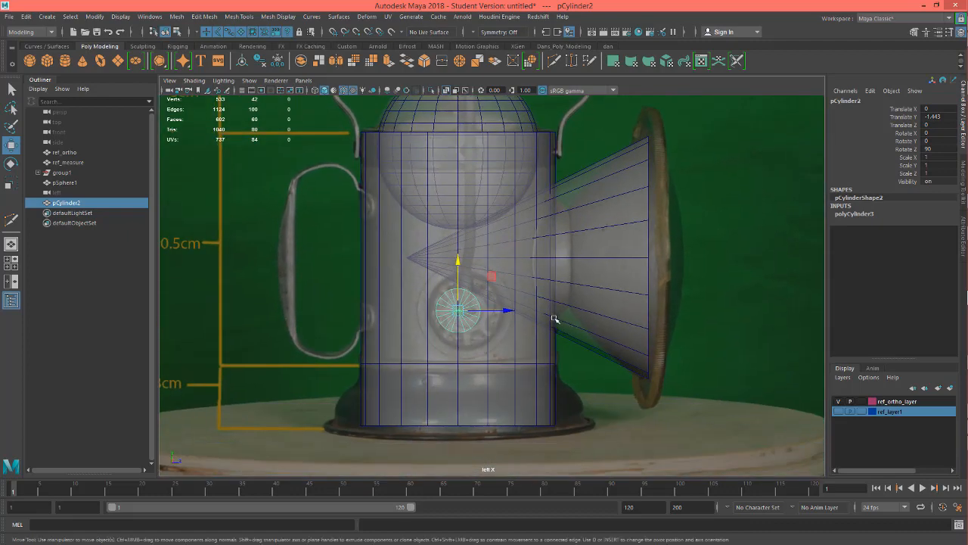
{"action": "scroll", "coordinate": [556, 322], "scroll_direction": "down", "scroll_amount": 2}
{"action": "scroll", "coordinate": [519, 366], "scroll_direction": "up", "scroll_amount": 2}
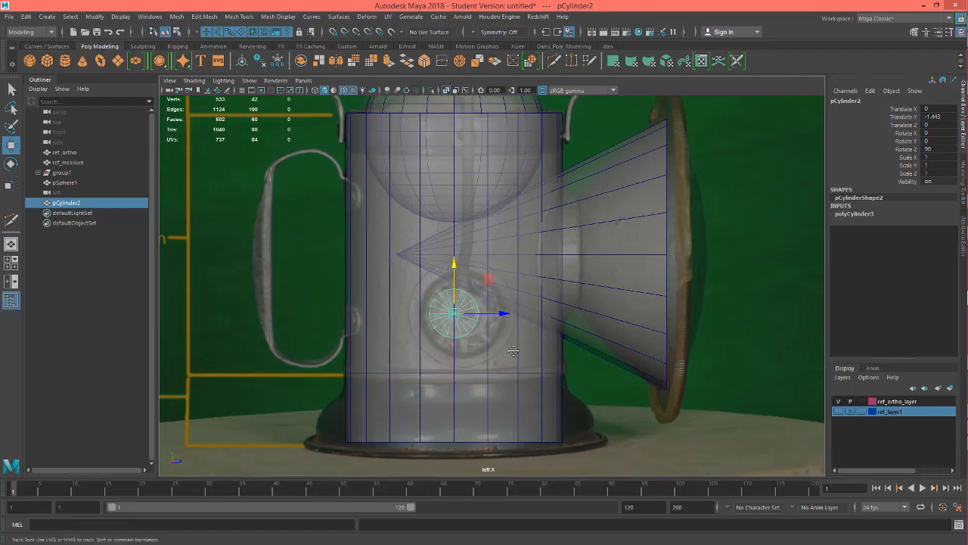
{"action": "left_click", "coordinate": [856, 214]}
{"action": "left_click", "coordinate": [914, 229]}
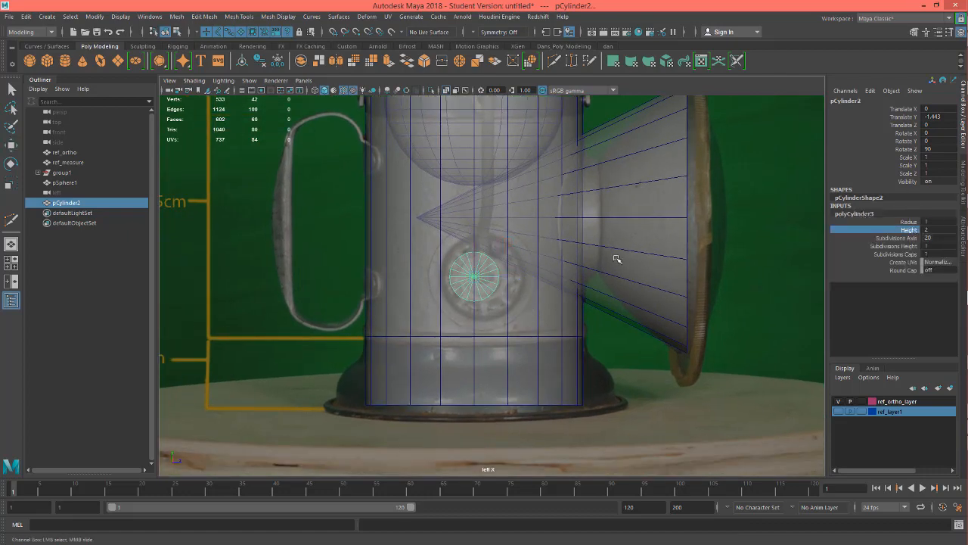
{"action": "middle_click_drag", "start_coordinate": [618, 260], "coordinate": [637, 266]}
{"action": "key", "text": "ctrl+z"}
Set the dial cylinder's radius to 2.1 to cover the round dial in the photo
{"action": "left_click", "coordinate": [910, 221]}
{"action": "middle_click_drag", "start_coordinate": [724, 266], "coordinate": [730, 267]}
{"action": "scroll", "coordinate": [547, 288], "scroll_direction": "up", "scroll_amount": 4}
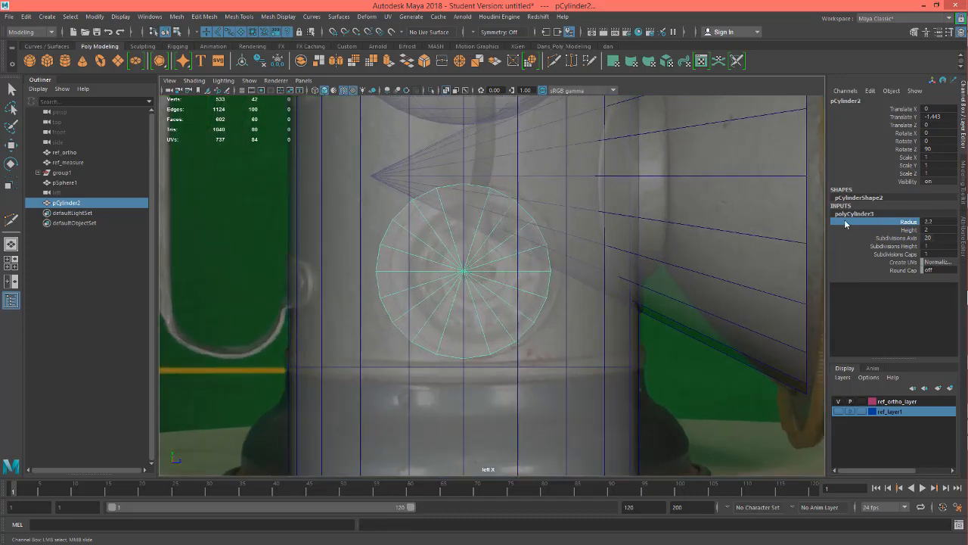
{"action": "middle_click_drag", "start_coordinate": [791, 226], "coordinate": [788, 225]}
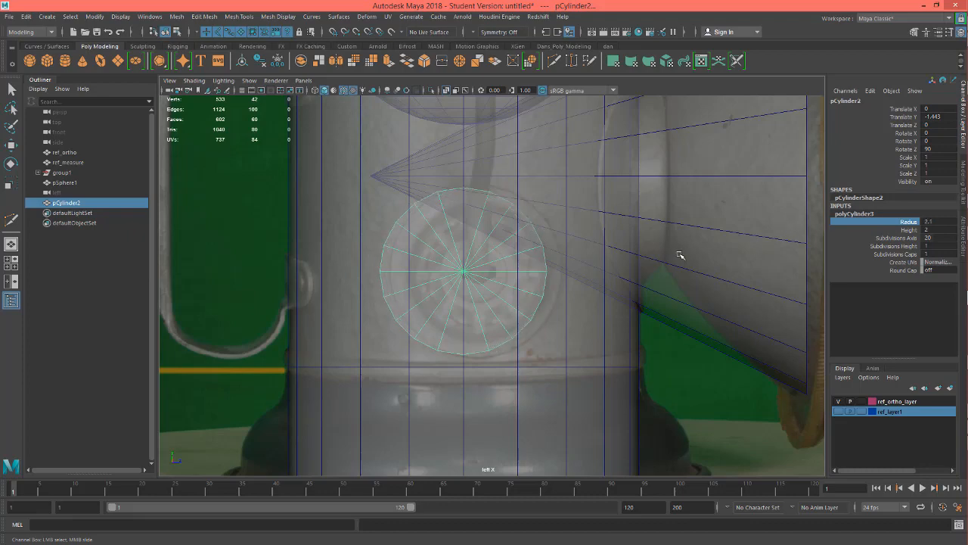
Compare the dial, body, dome and cone primitives with the measured photo, including the 3 cm and 10.5 cm marks, and select the dome sphere
{"action": "scroll", "coordinate": [680, 255], "scroll_direction": "down", "scroll_amount": 3}
{"action": "scroll", "coordinate": [525, 334], "scroll_direction": "up", "scroll_amount": 4}
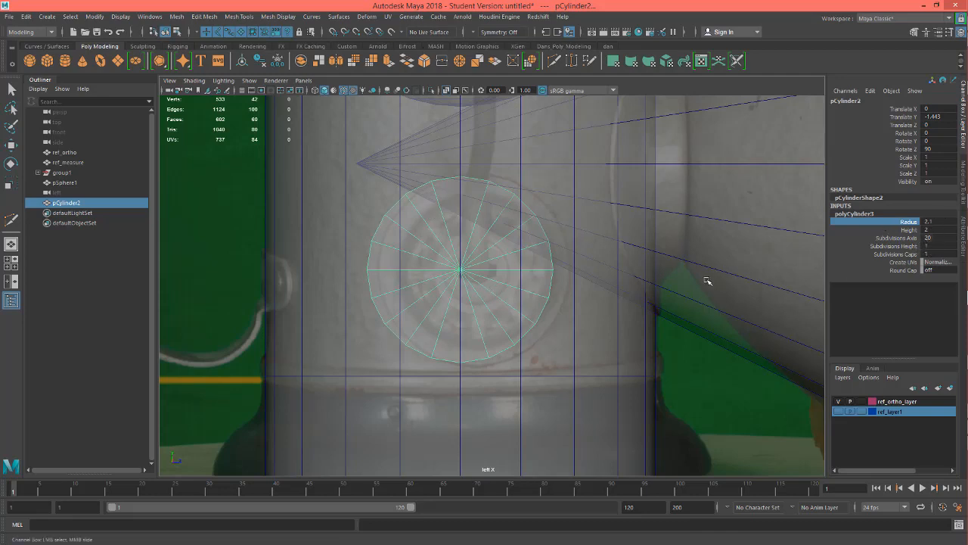
{"action": "middle_click_drag", "start_coordinate": [708, 281], "coordinate": [507, 371], "text": "alt"}
{"action": "scroll", "coordinate": [491, 389], "scroll_direction": "down", "scroll_amount": 2}
{"action": "middle_click_drag", "start_coordinate": [488, 290], "coordinate": [587, 411], "text": "alt"}
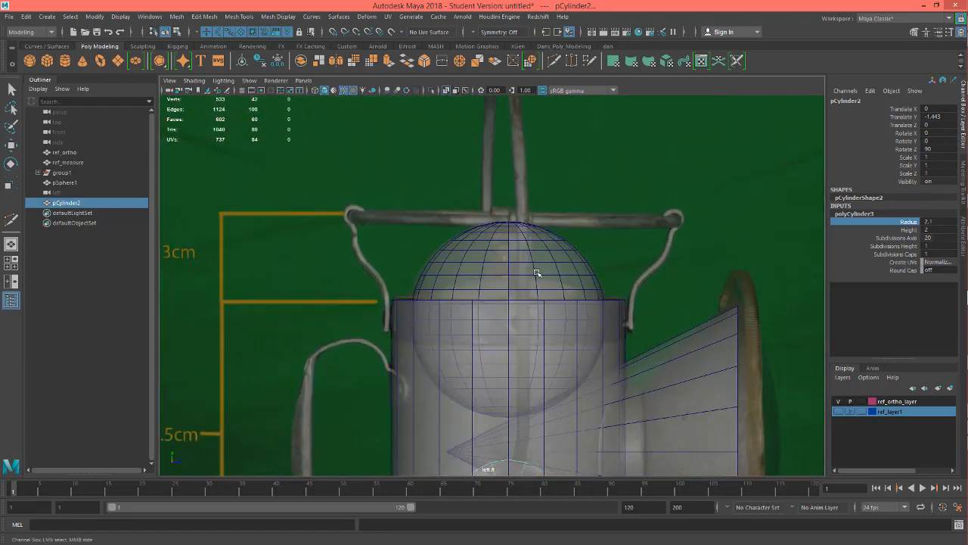
{"action": "scroll", "coordinate": [638, 297], "scroll_direction": "up", "scroll_amount": 2}
{"action": "middle_click_drag", "start_coordinate": [638, 302], "coordinate": [676, 327], "text": "alt"}
{"action": "scroll", "coordinate": [656, 308], "scroll_direction": "down", "scroll_amount": 1}
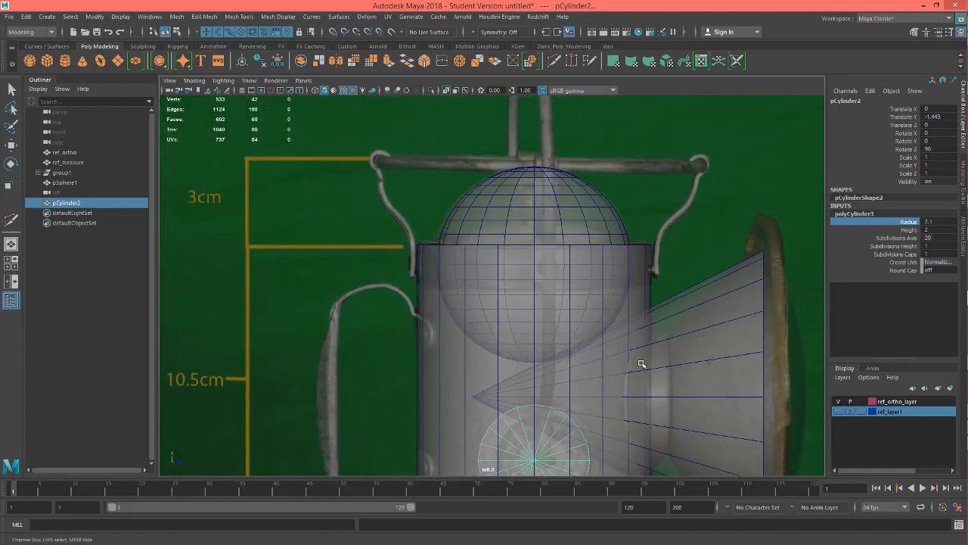
{"action": "middle_click_drag", "start_coordinate": [608, 311], "coordinate": [538, 331], "text": "alt"}
{"action": "scroll", "coordinate": [605, 330], "scroll_direction": "up", "scroll_amount": 2}
{"action": "middle_click_drag", "start_coordinate": [591, 243], "coordinate": [567, 337], "text": "alt"}
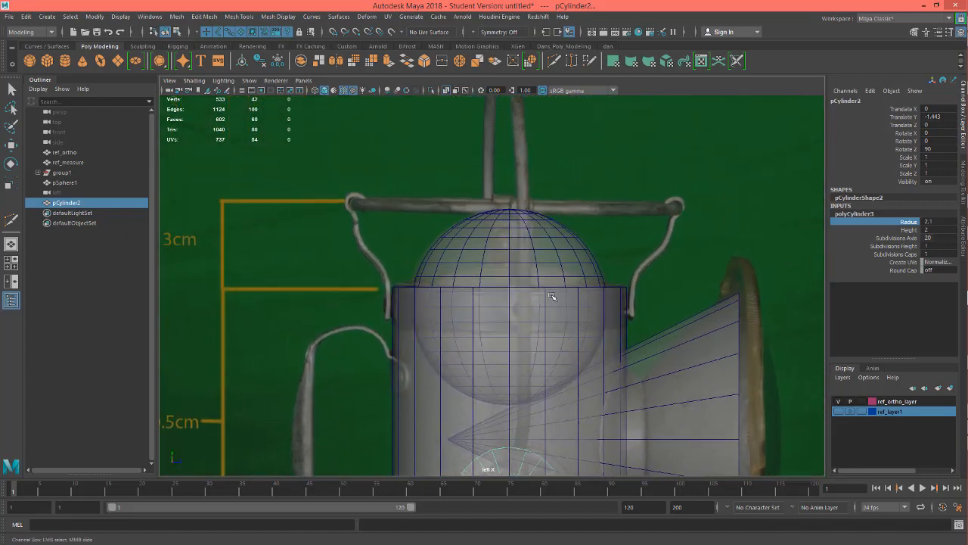
{"action": "mouse_move", "coordinate": [552, 296]}
{"action": "middle_mouse_down", "text": "alt"}
{"action": "mouse_move", "coordinate": [515, 281]}
{"action": "mouse_move", "coordinate": [541, 355]}
{"action": "mouse_move", "coordinate": [562, 217]}
{"action": "middle_mouse_up", "text": "alt"}
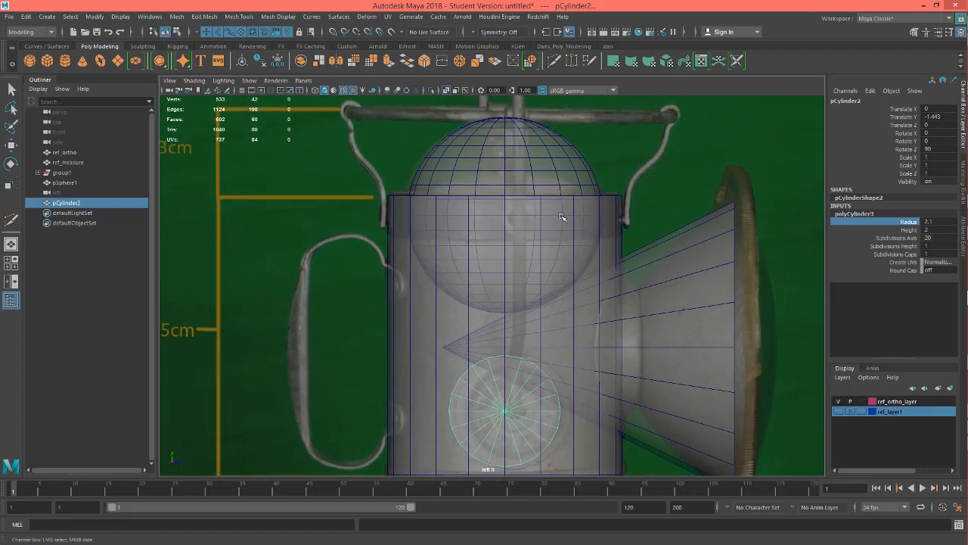
{"action": "left_click", "coordinate": [529, 174]}
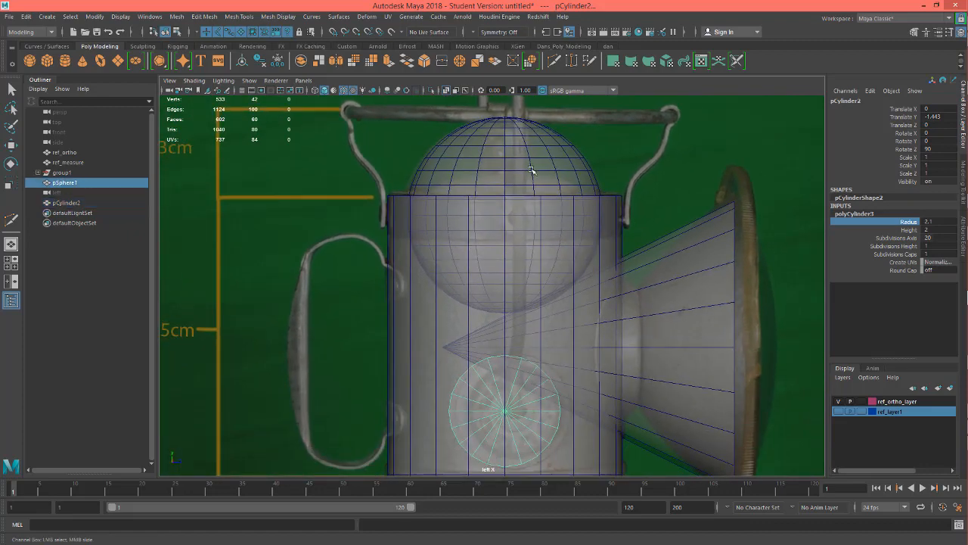
{"action": "key", "text": "w"}
{"action": "middle_click_drag", "start_coordinate": [529, 173], "coordinate": [477, 174], "text": "alt"}
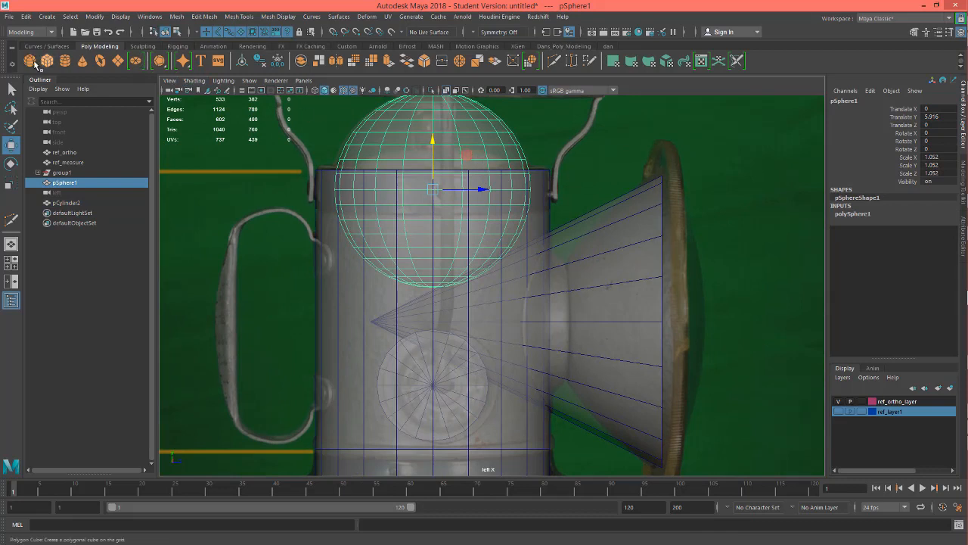
Create a polygon sphere for the lens, set its Rotate X to 90 and slide it toward the lens to Translate Z 5.231
{"action": "left_click", "coordinate": [30, 65]}
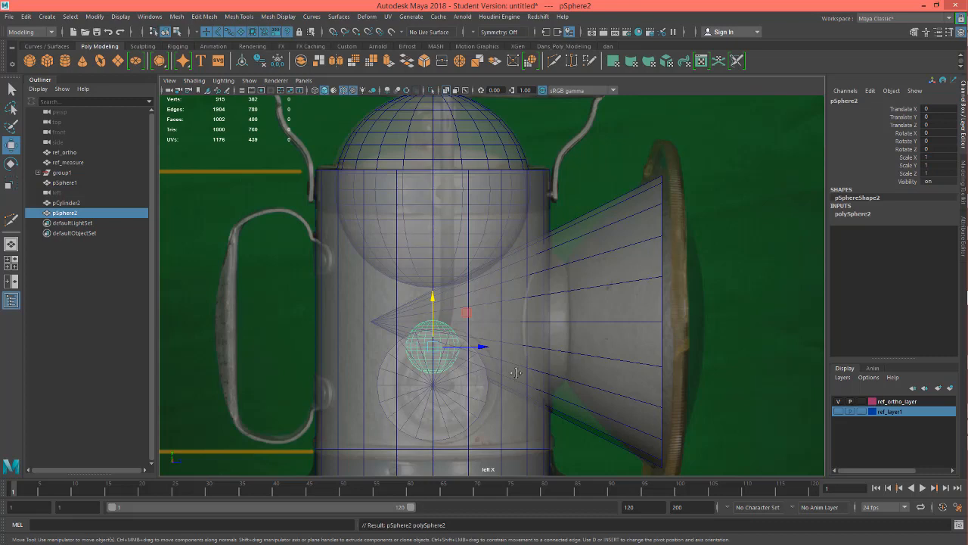
{"action": "middle_click_drag", "start_coordinate": [436, 311], "coordinate": [437, 259], "text": "alt"}
{"action": "key", "text": "e"}
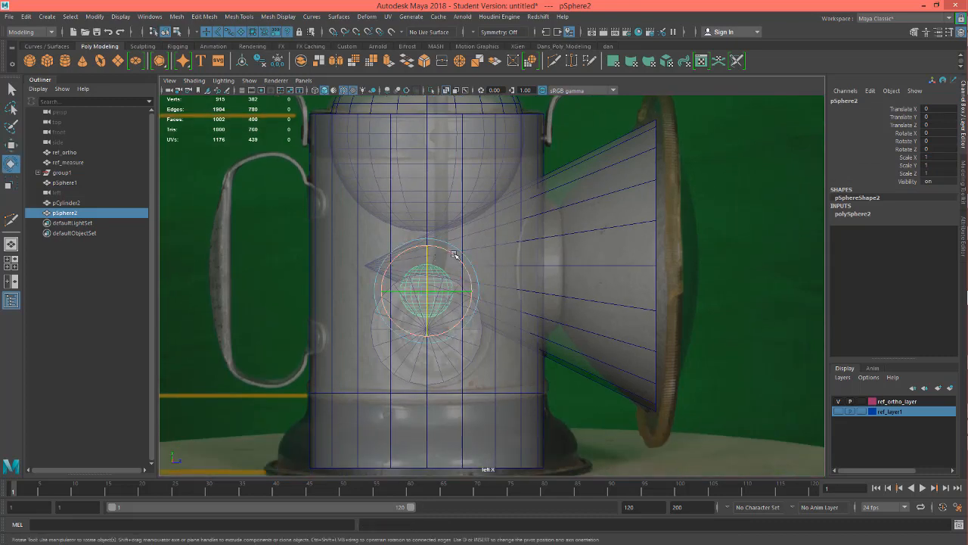
{"action": "left_click_drag", "start_coordinate": [454, 254], "coordinate": [617, 308]}
{"action": "key", "text": "w"}
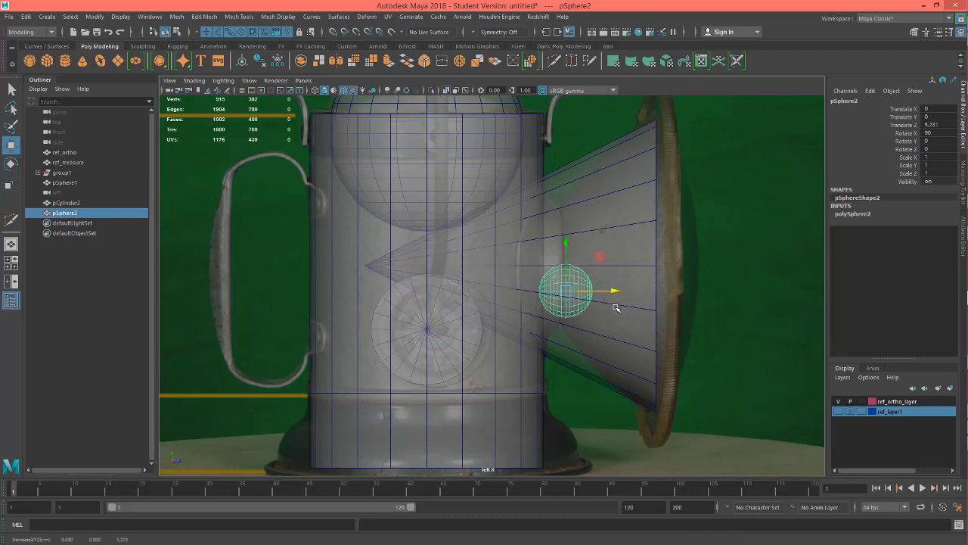
Set the lens sphere's radius to 4.9 and raise it to Translate Y 0.947, in line with the cone's axis
{"action": "left_click", "coordinate": [868, 215]}
{"action": "left_click", "coordinate": [870, 221]}
{"action": "middle_click_drag", "start_coordinate": [715, 245], "coordinate": [738, 283]}
{"action": "middle_click_drag", "start_coordinate": [672, 166], "coordinate": [596, 152], "text": "alt"}
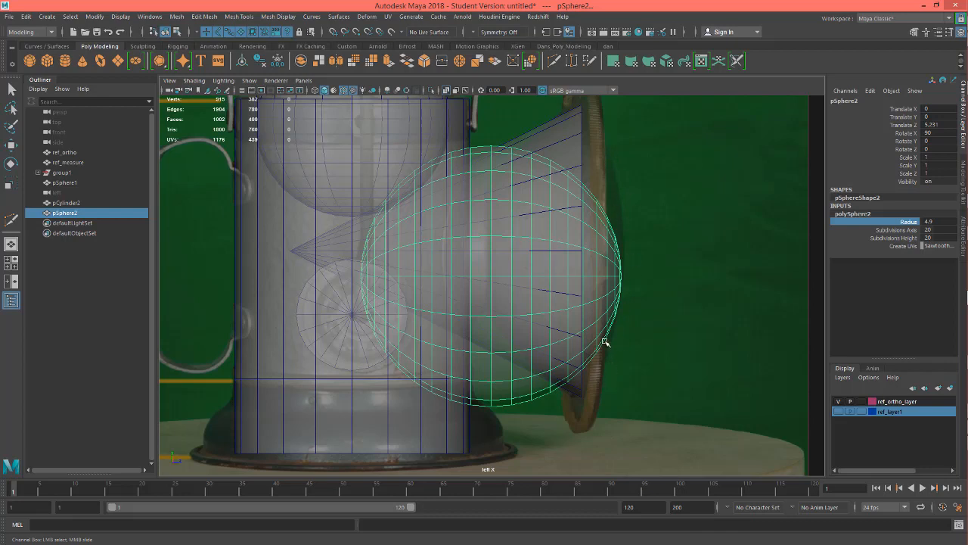
{"action": "key", "text": "w"}
{"action": "left_click_drag", "start_coordinate": [493, 230], "coordinate": [292, 253]}
{"action": "key", "text": "v"}
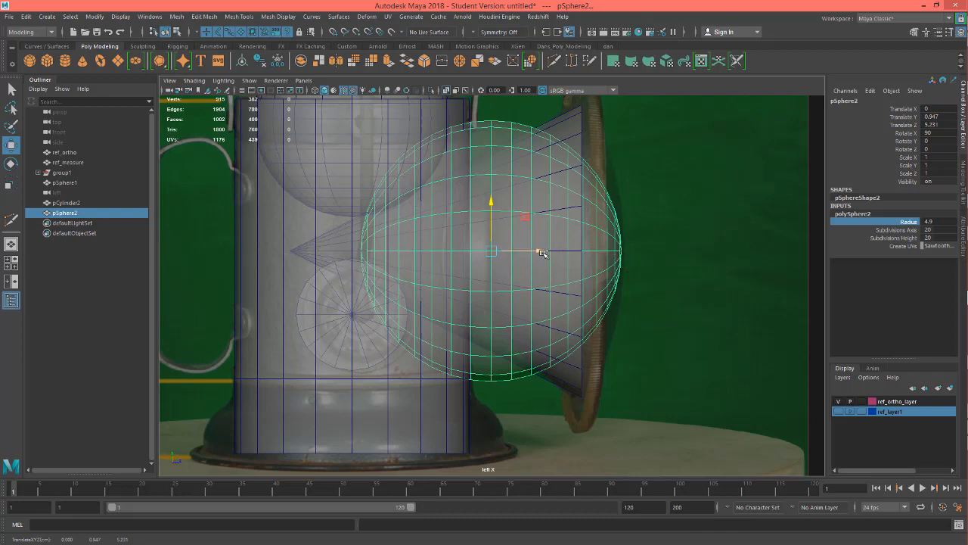
Flatten the lens sphere to Scale Y 0.456 and move it out to Translate Z 7.96 at the cone's wide end
{"action": "key", "text": "r"}
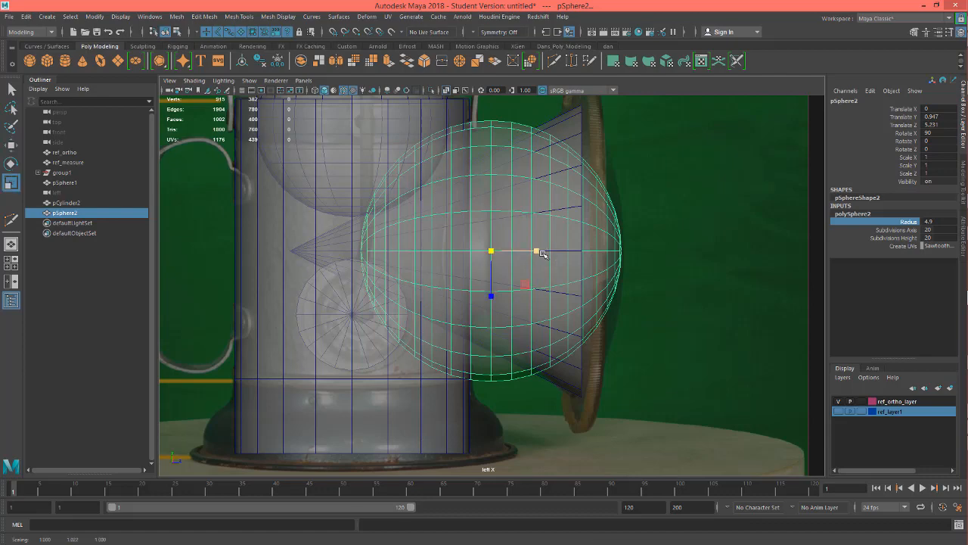
{"action": "left_click_drag", "start_coordinate": [540, 253], "coordinate": [611, 260]}
{"action": "key", "text": "w"}
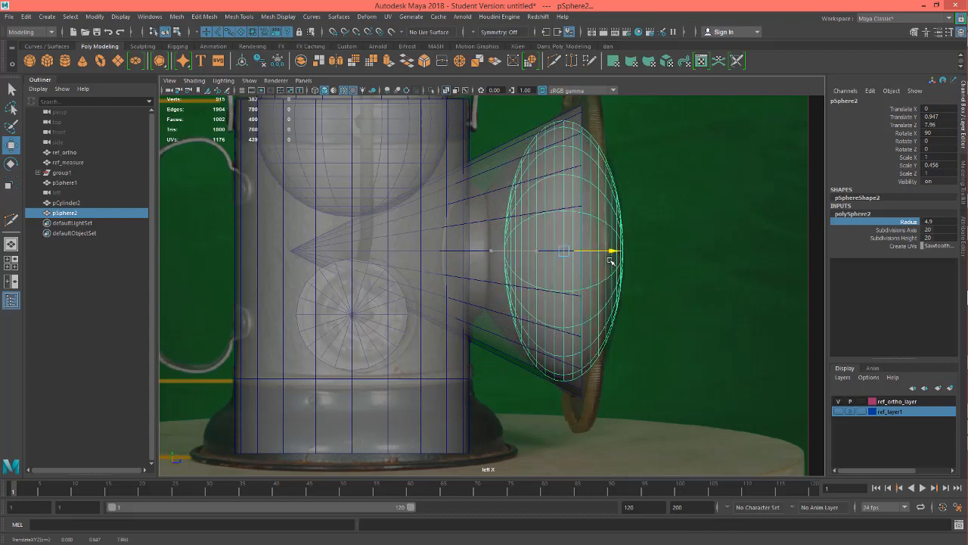
{"action": "key", "text": "r"}
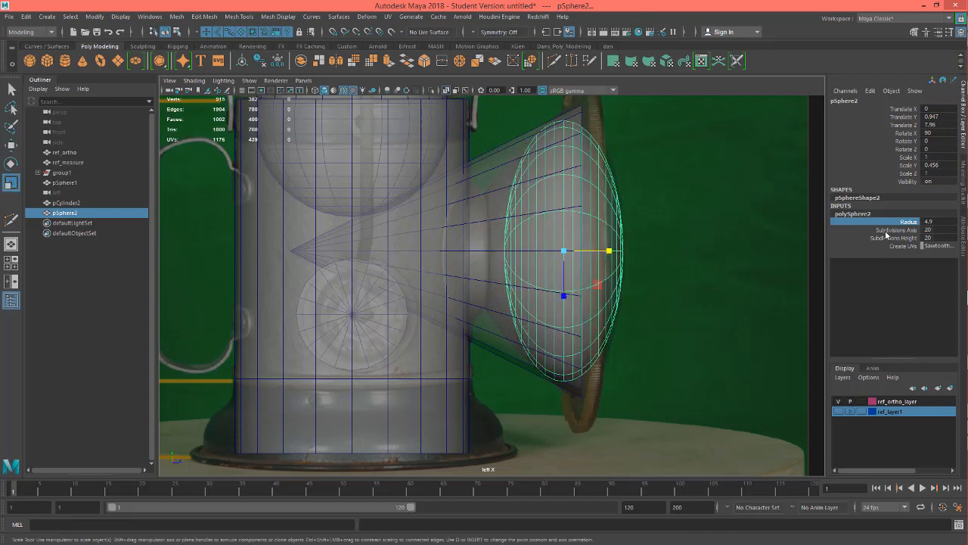
{"action": "middle_click_drag", "start_coordinate": [788, 227], "coordinate": [826, 231]}
{"action": "key", "text": "ctrl+z"}
Set the lens sphere's radius to 5.6 and pull it back to Translate Z 7.638 to match the lens bulge
{"action": "left_click", "coordinate": [909, 221]}
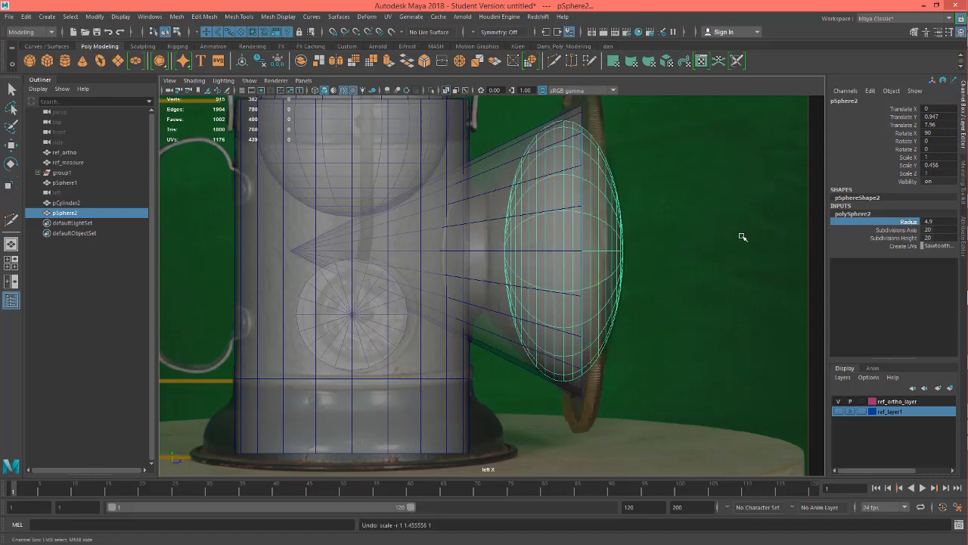
{"action": "middle_click_drag", "start_coordinate": [737, 237], "coordinate": [740, 237]}
{"action": "key", "text": "w"}
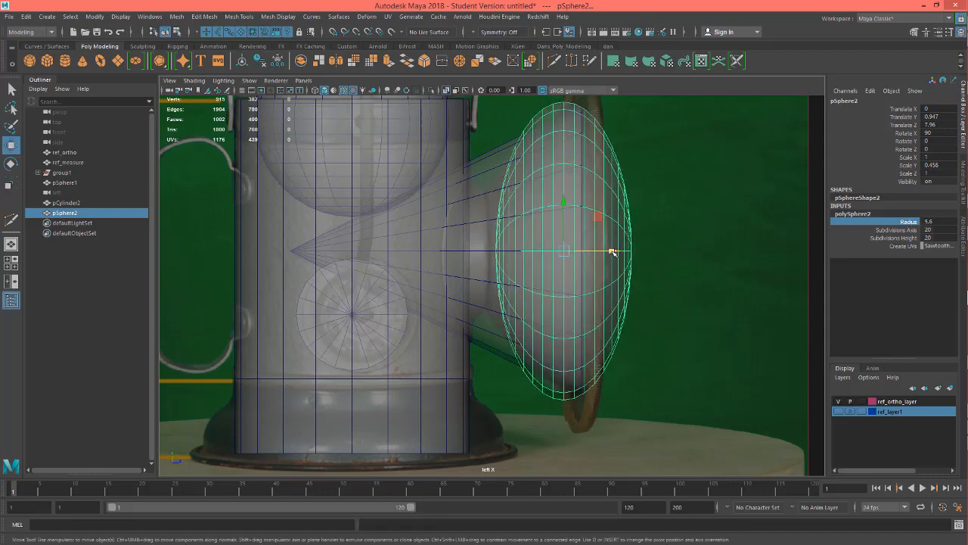
{"action": "mouse_move", "coordinate": [612, 250]}
{"action": "left_mouse_down"}
{"action": "mouse_move", "coordinate": [584, 251]}
{"action": "mouse_move", "coordinate": [606, 258]}
{"action": "left_mouse_up"}
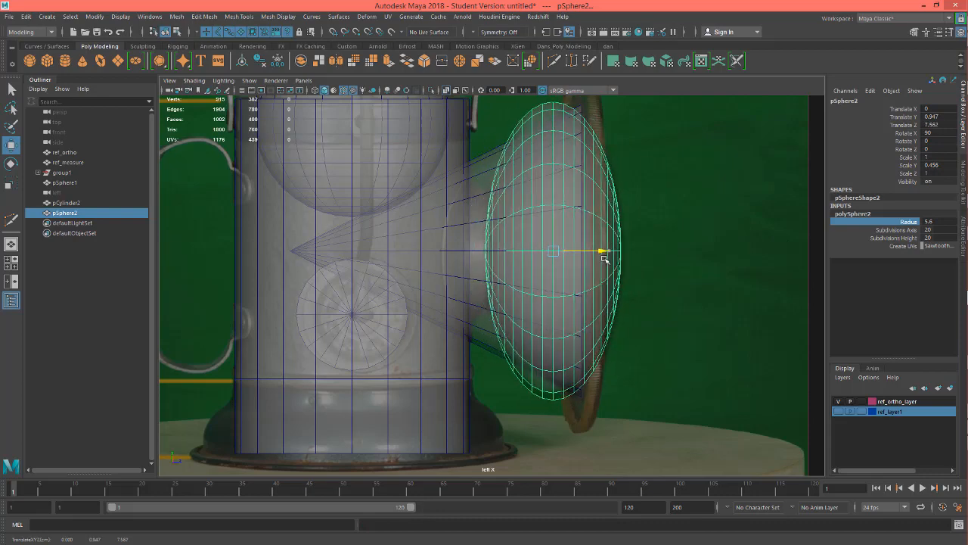
Flatten the lens sphere further to Scale Y 0.359 and shift it to Translate Z 8.188 against the front of the lens
{"action": "key", "text": "r"}
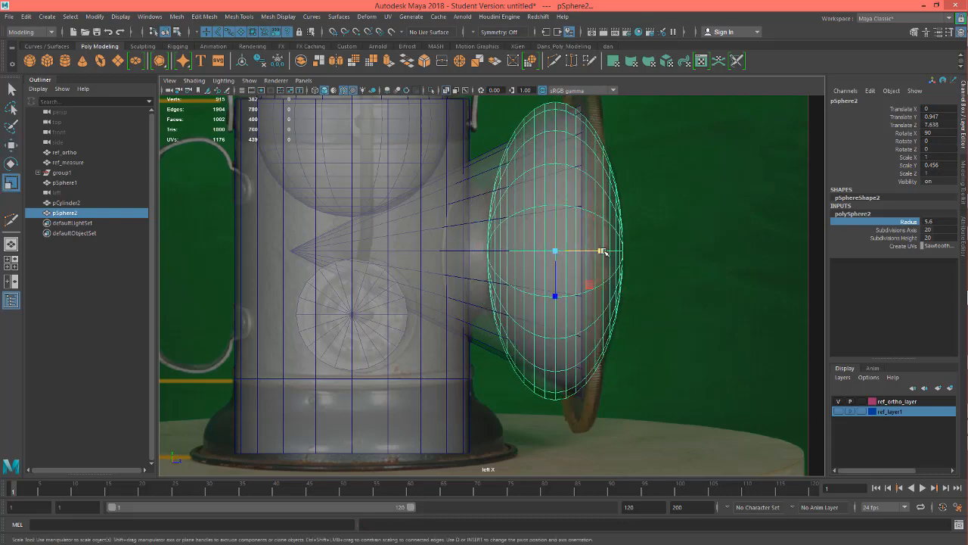
{"action": "mouse_move", "coordinate": [604, 252]}
{"action": "left_mouse_down"}
{"action": "mouse_move", "coordinate": [593, 252]}
{"action": "mouse_move", "coordinate": [622, 253]}
{"action": "left_mouse_up"}
{"action": "key", "text": "w"}
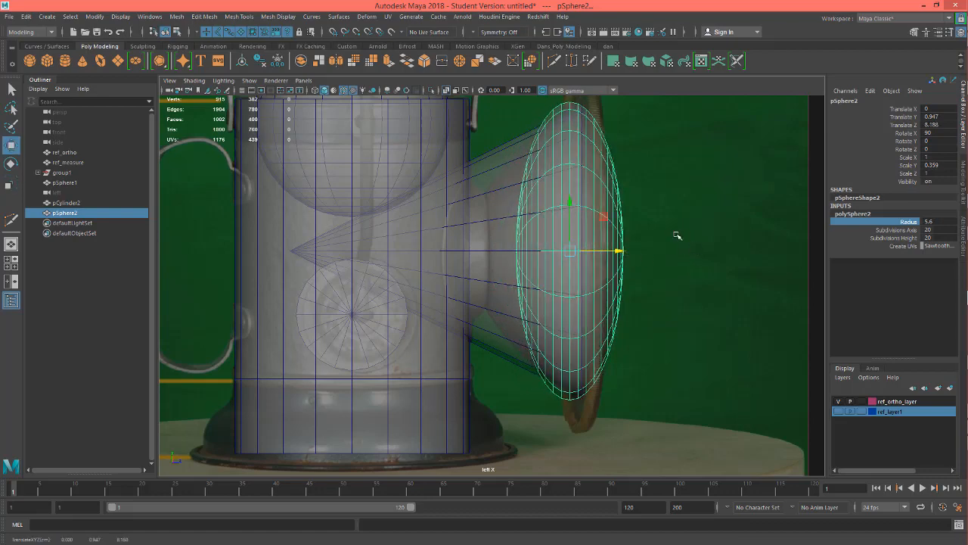
Switch to the perspective view and examine the flattened lens sphere against the cone, dome and body
{"action": "key", "text": "space"}
{"action": "mouse_move", "coordinate": [675, 234]}
{"action": "left_mouse_down"}
{"action": "mouse_move", "coordinate": [709, 214]}
{"action": "mouse_move", "coordinate": [688, 208]}
{"action": "mouse_move", "coordinate": [529, 249]}
{"action": "mouse_move", "coordinate": [465, 253]}
{"action": "mouse_move", "coordinate": [532, 206]}
{"action": "mouse_move", "coordinate": [570, 229]}
{"action": "mouse_move", "coordinate": [668, 238]}
{"action": "mouse_move", "coordinate": [666, 229]}
{"action": "left_mouse_up"}
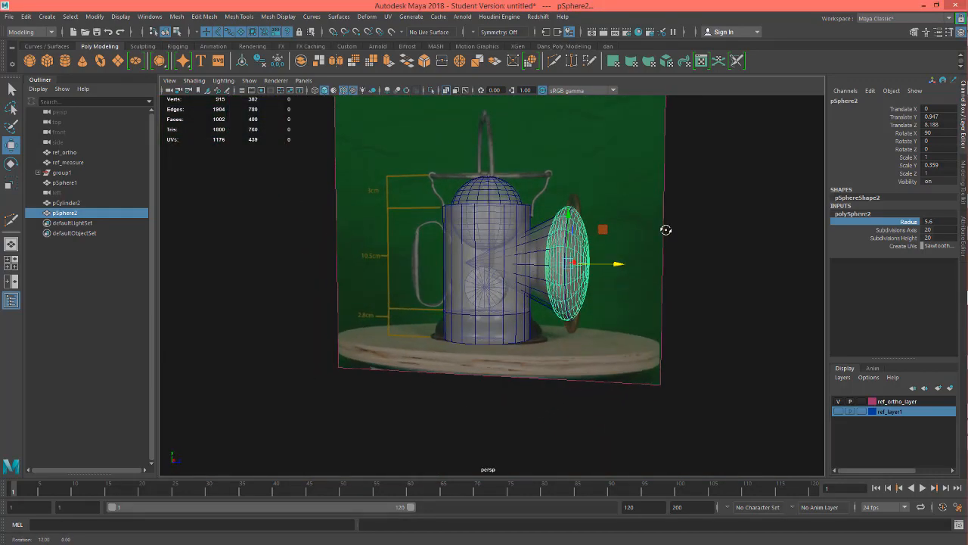
{"action": "scroll", "coordinate": [615, 249], "scroll_direction": "up", "scroll_amount": 2}
{"action": "scroll", "coordinate": [464, 155], "scroll_direction": "up", "scroll_amount": 2}
{"action": "scroll", "coordinate": [492, 213], "scroll_direction": "up", "scroll_amount": 1}
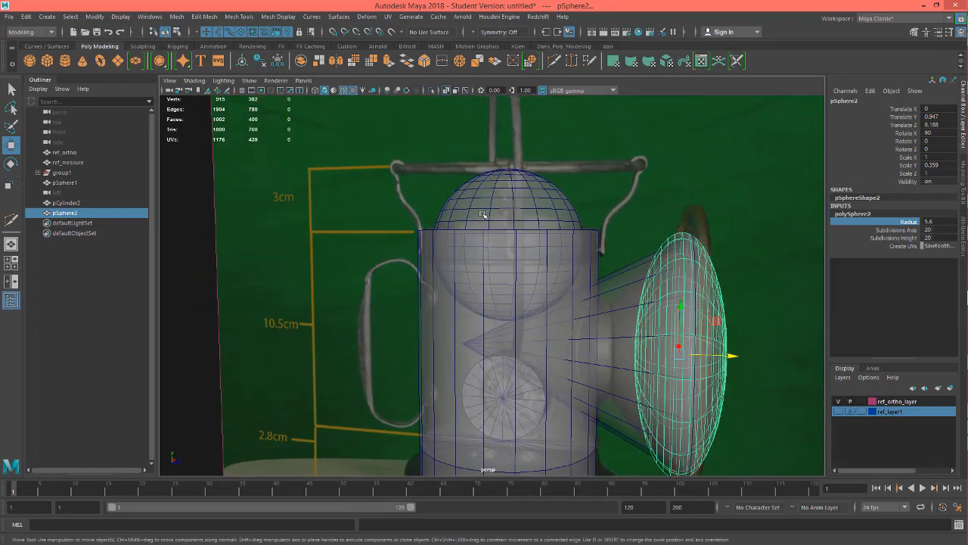
{"action": "key", "text": "f"}
{"action": "scroll", "coordinate": [752, 314], "scroll_direction": "down", "scroll_amount": 2}
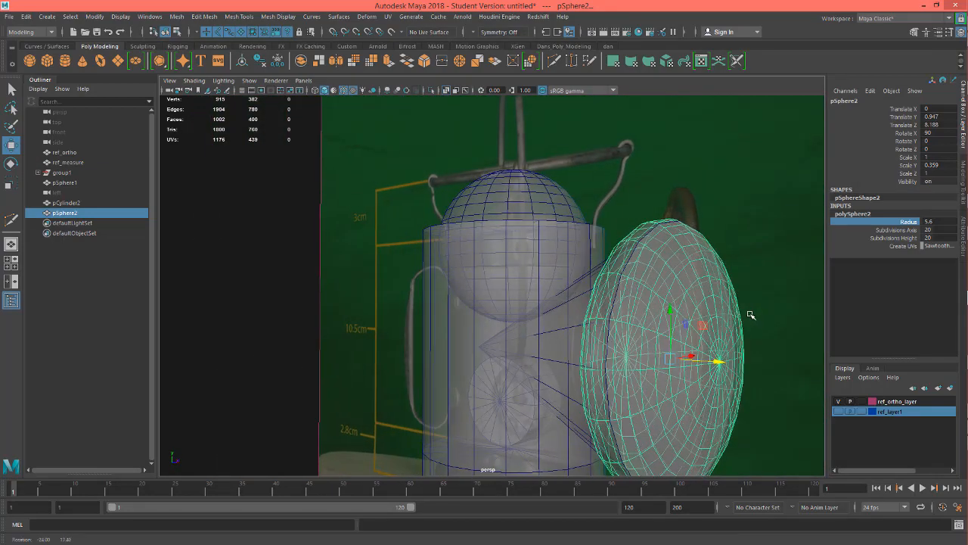
Rename the dome sphere on top of the lamp body to ref_light_top
{"action": "left_click_drag", "start_coordinate": [752, 315], "coordinate": [704, 227], "text": "alt"}
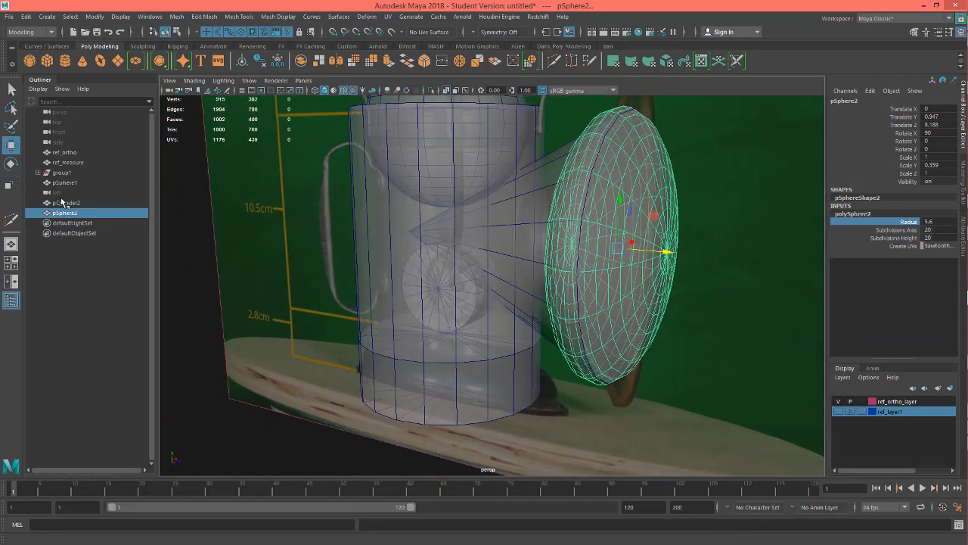
{"action": "left_click", "coordinate": [61, 193]}
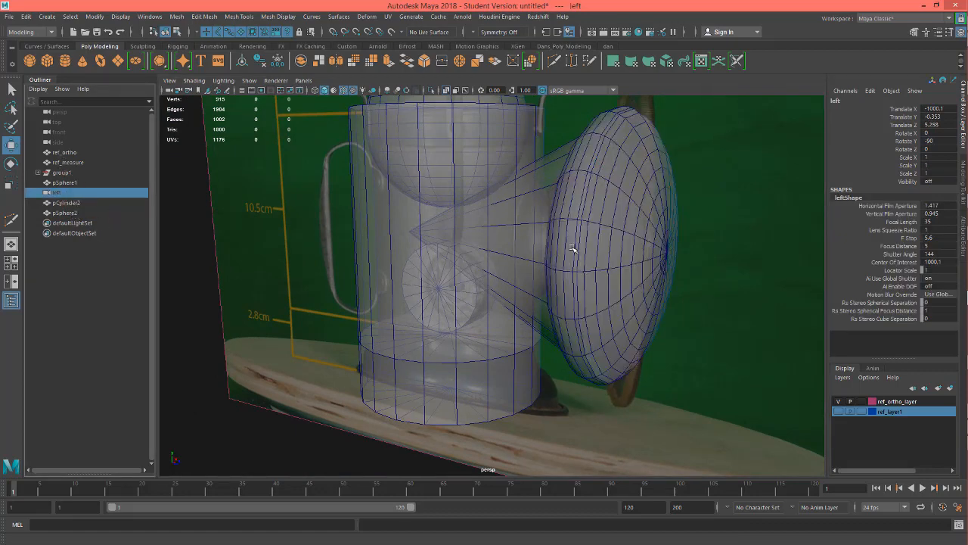
{"action": "middle_click_drag", "start_coordinate": [468, 192], "coordinate": [489, 254], "text": "alt"}
{"action": "left_click", "coordinate": [488, 173]}
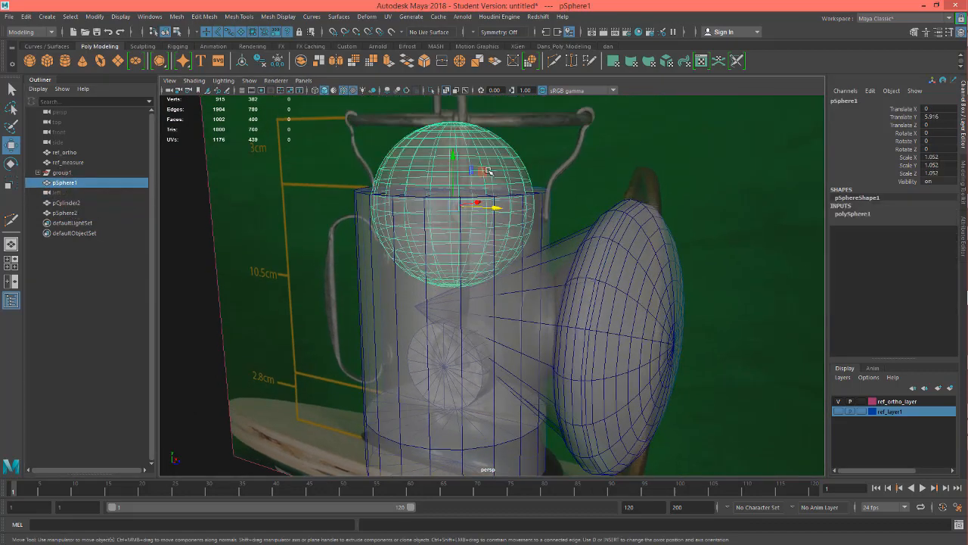
{"action": "double_click", "coordinate": [63, 183]}
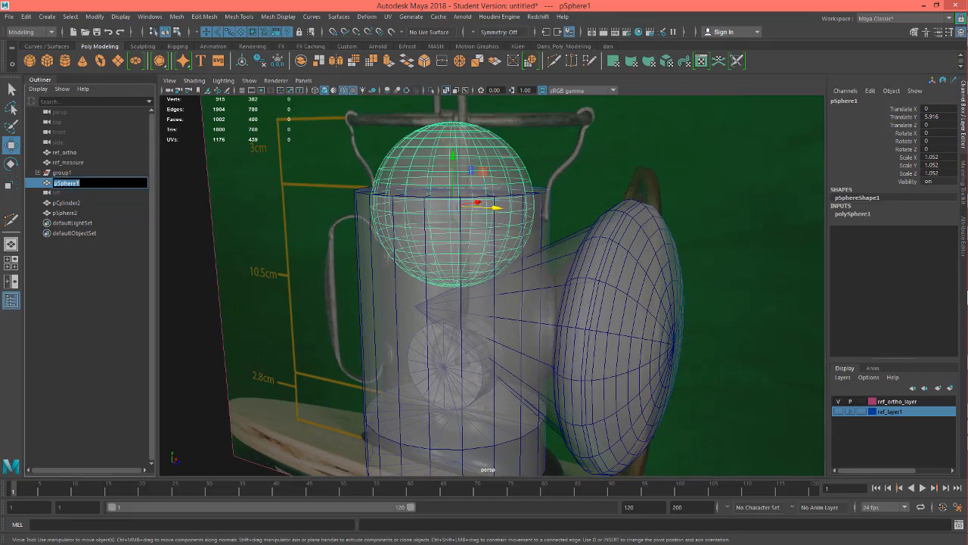
{"action": "type", "text": "p"}
{"action": "key", "text": "Return"}
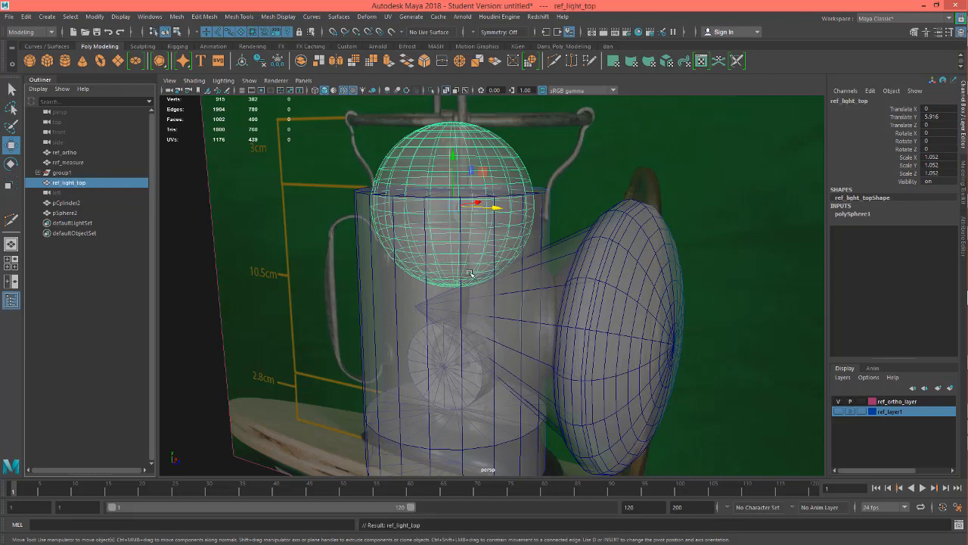
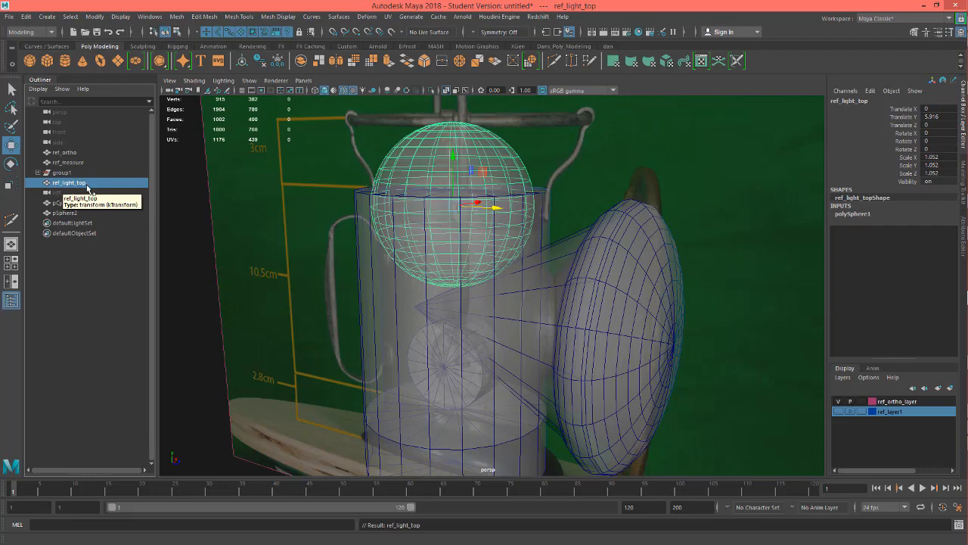
Rename the flattened lens sphere to ref_light_front, reusing the dome sphere's name as the base
{"action": "left_click_drag", "start_coordinate": [461, 258], "coordinate": [621, 224], "text": "alt"}
{"action": "left_click", "coordinate": [613, 221]}
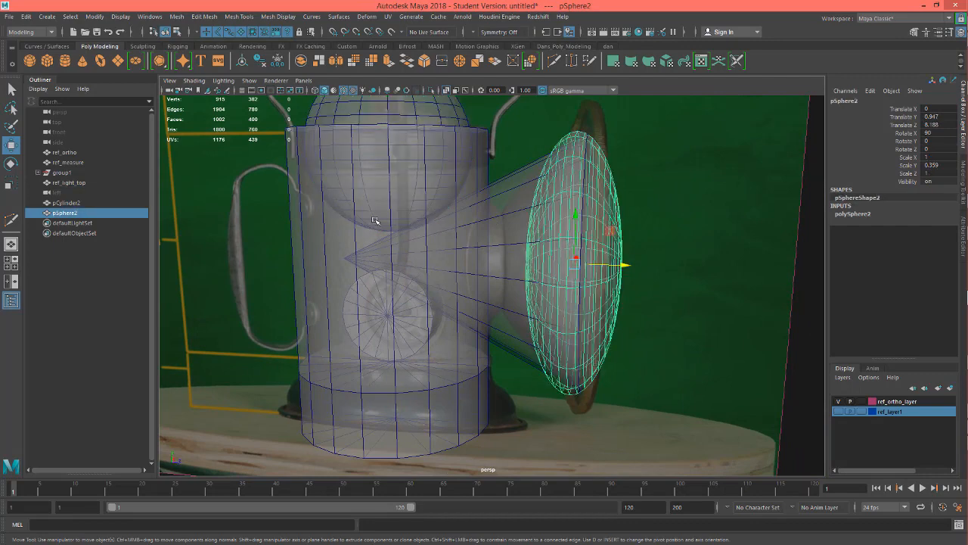
{"action": "left_click_drag", "start_coordinate": [558, 346], "coordinate": [560, 281], "text": "alt"}
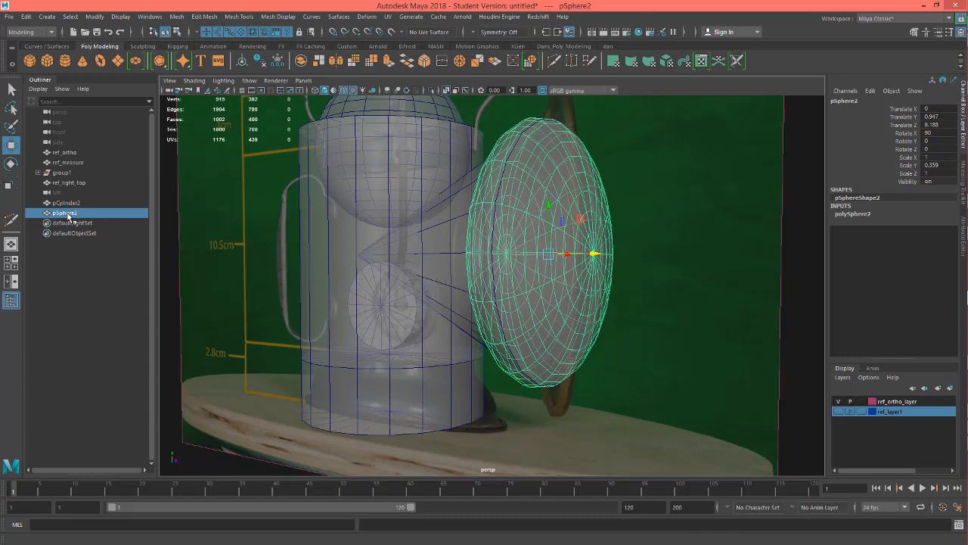
{"action": "left_click", "coordinate": [66, 185]}
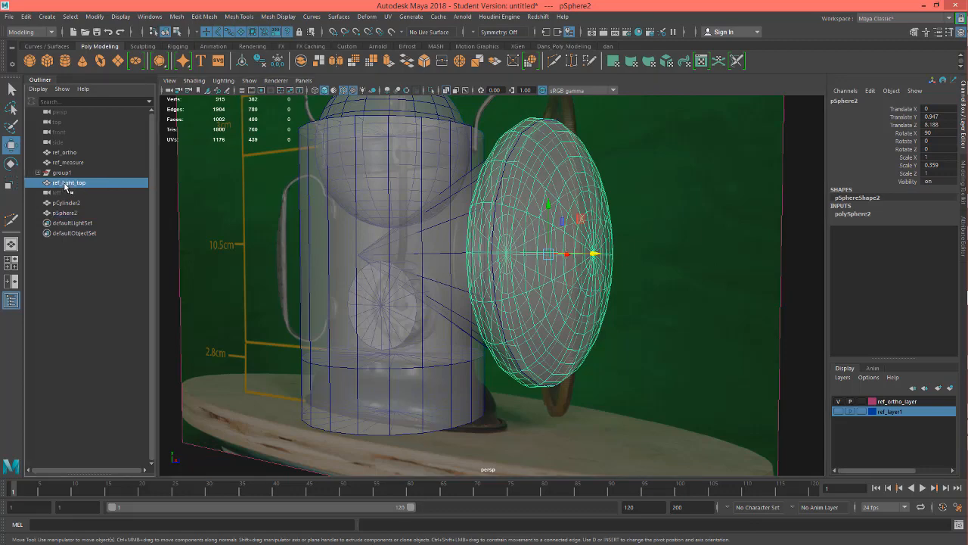
{"action": "double_click", "coordinate": [65, 185]}
{"action": "key", "text": "ctrl+c"}
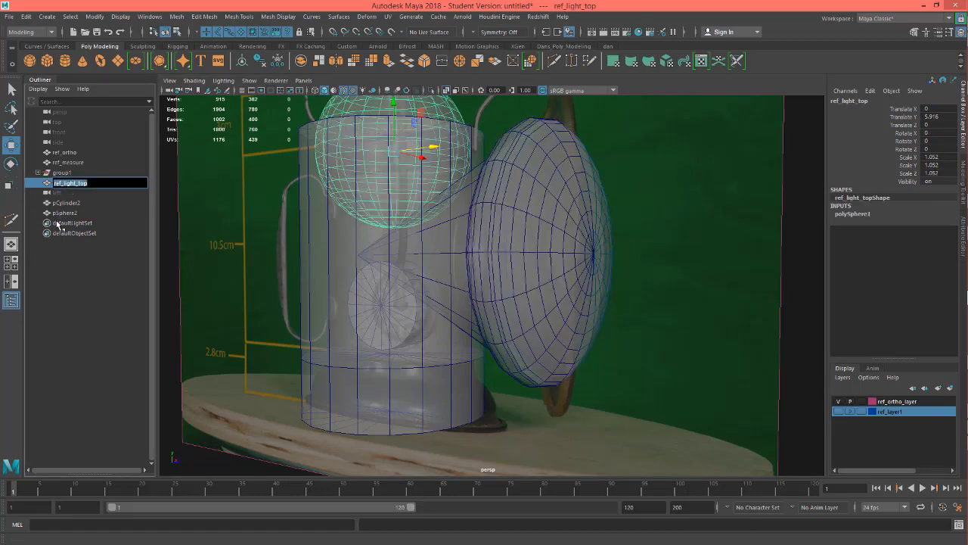
{"action": "left_click", "coordinate": [68, 203]}
{"action": "double_click", "coordinate": [68, 213]}
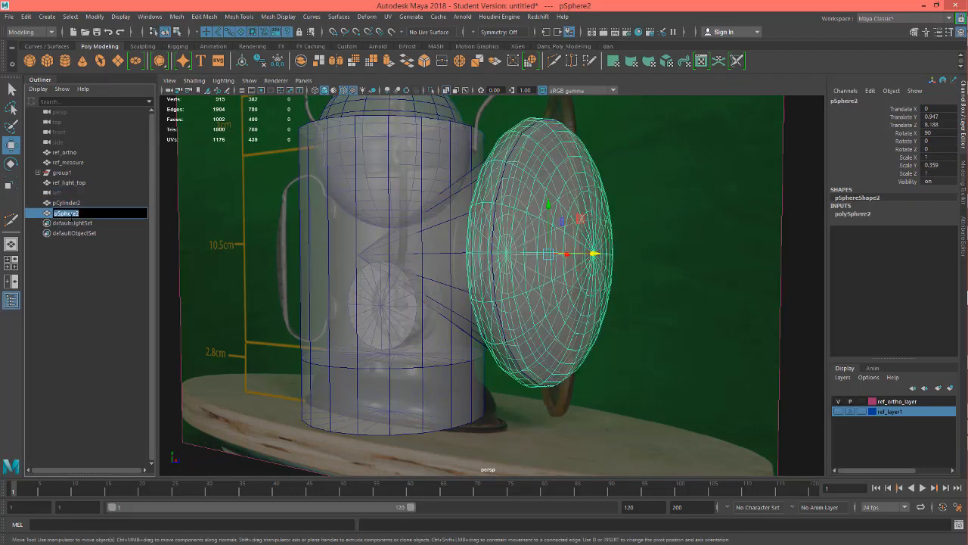
{"action": "key", "text": "ctrl+v"}
{"action": "type", "text": "nt"}
{"action": "key", "text": "Return"}
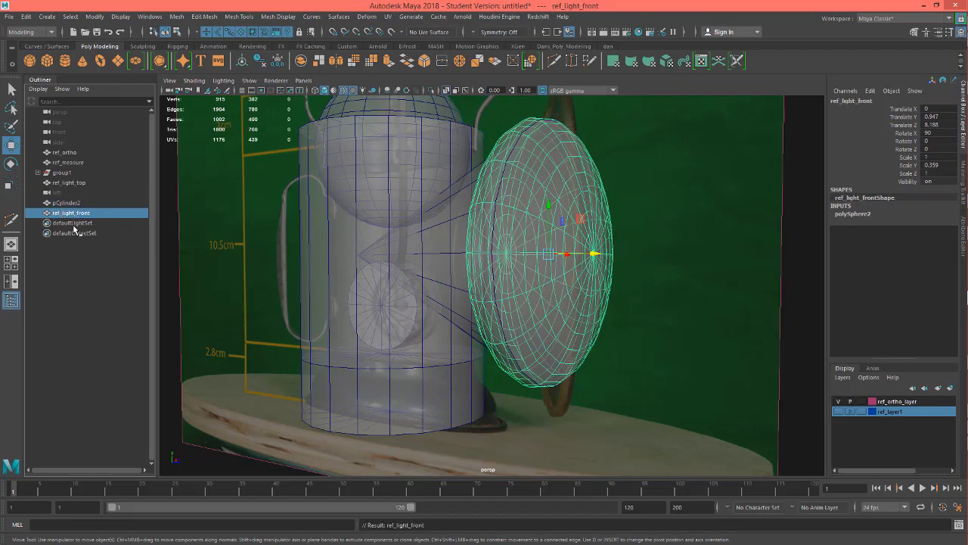
Reorder the outliner, placing the left camera directly below the side camera and ref_light_front above the side dial cylinder
{"action": "middle_click_drag", "start_coordinate": [76, 214], "coordinate": [67, 153]}
{"action": "left_click", "coordinate": [59, 203]}
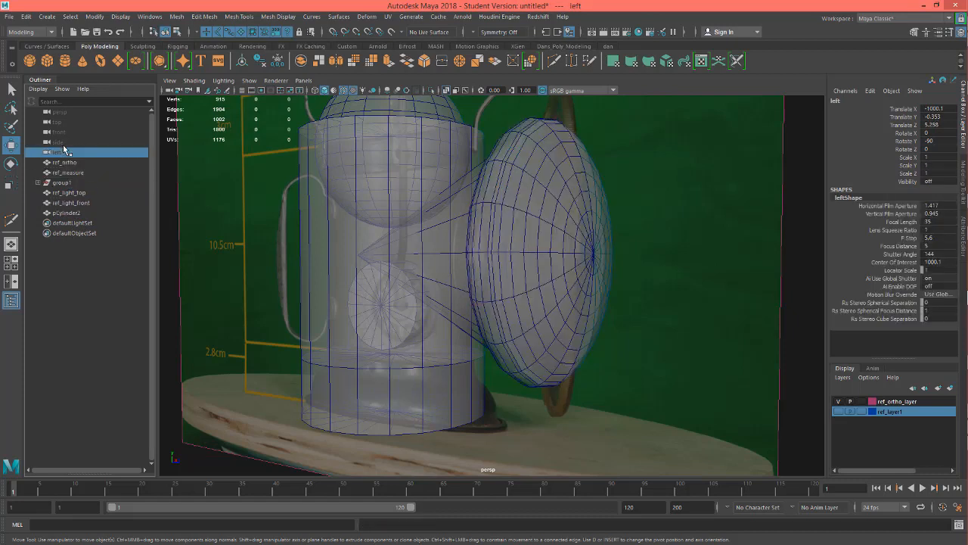
Rename the side dial cylinder to g_piece_side and move it out of the lamp body to Translate X -3.749
{"action": "left_click", "coordinate": [66, 213]}
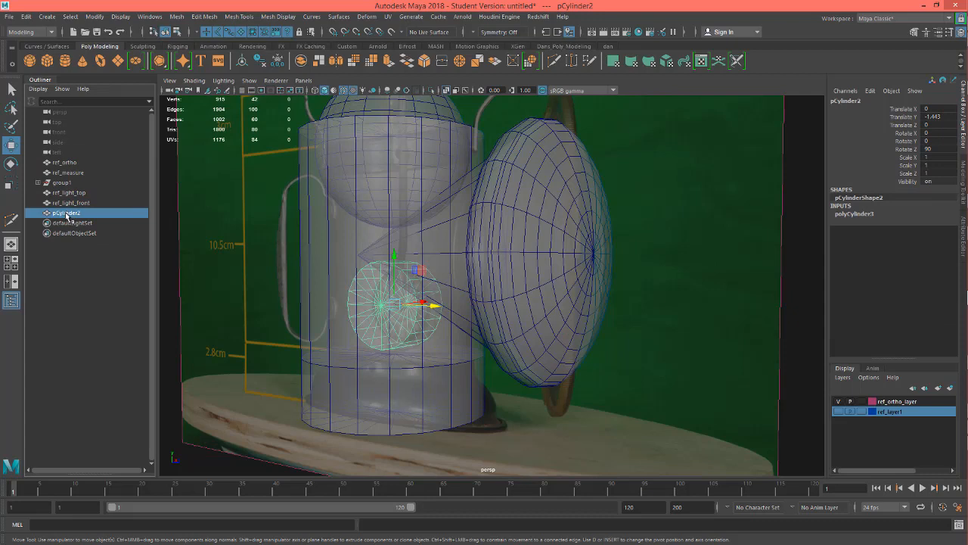
{"action": "double_click", "coordinate": [65, 214]}
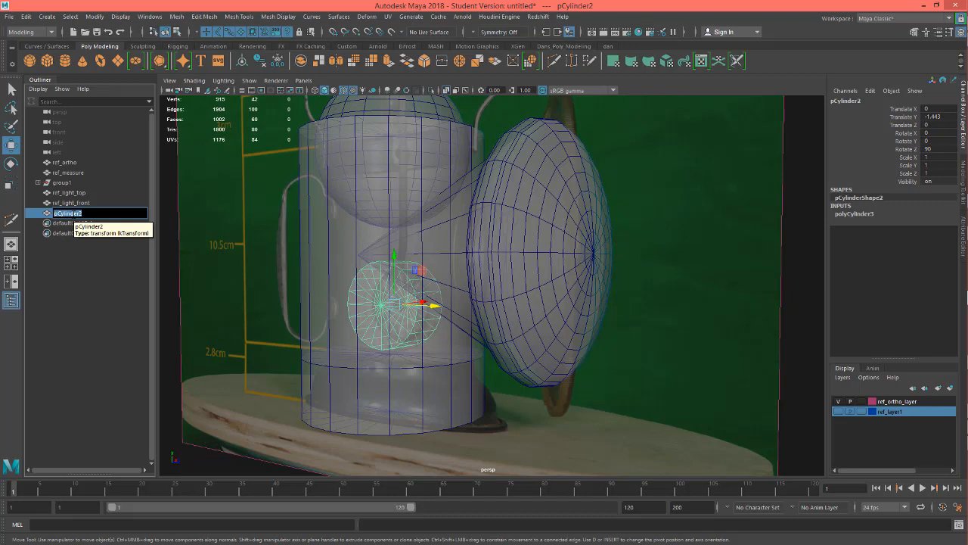
{"action": "type", "text": "d_s"}
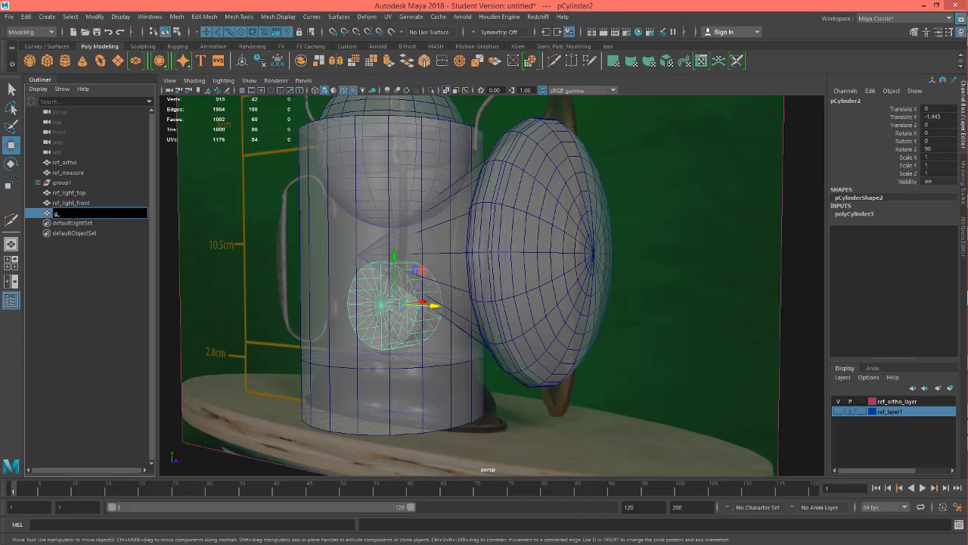
{"action": "type", "text": "piece_side"}
{"action": "key", "text": "Return"}
{"action": "key", "text": "f"}
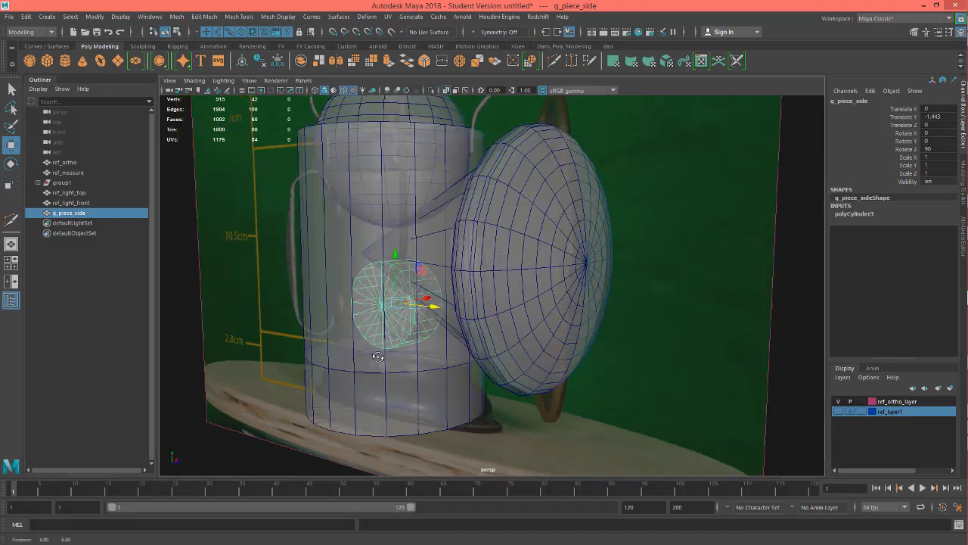
{"action": "left_click_drag", "start_coordinate": [448, 301], "coordinate": [413, 277]}
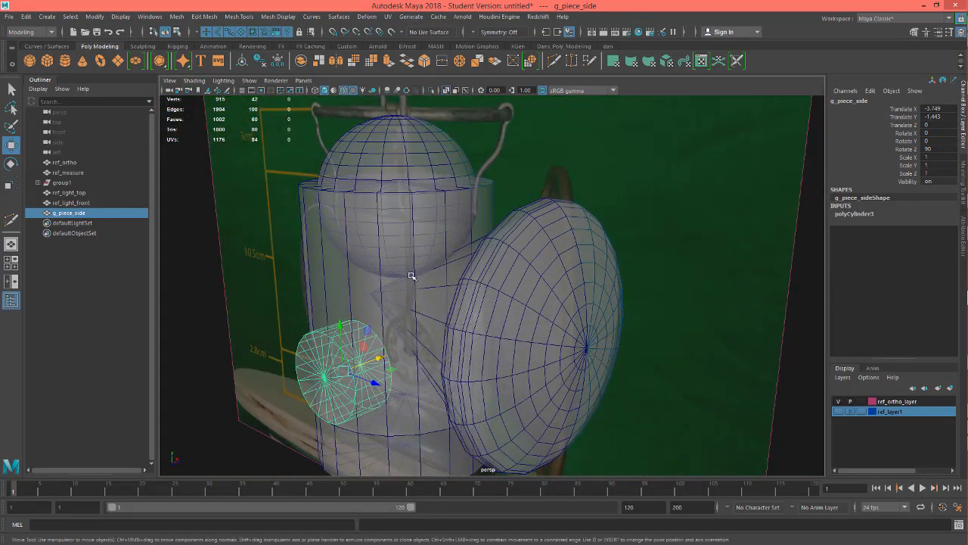
Parent ref_light_top and ref_light_front under group1 and rename the group to ref_grp
{"action": "left_click", "coordinate": [62, 183]}
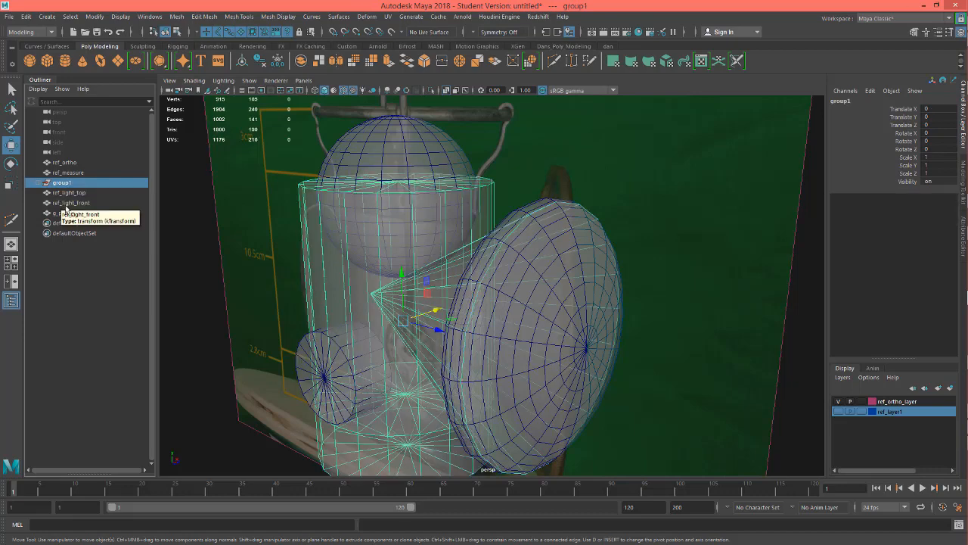
{"action": "left_click", "coordinate": [71, 203]}
{"action": "left_click", "coordinate": [69, 193], "text": "ctrl"}
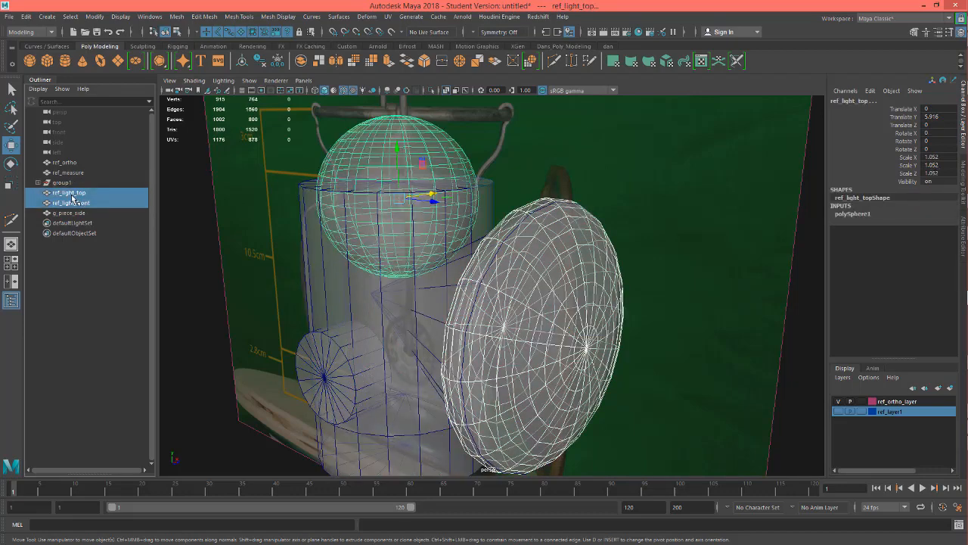
{"action": "middle_click_drag", "start_coordinate": [68, 183], "coordinate": [68, 184]}
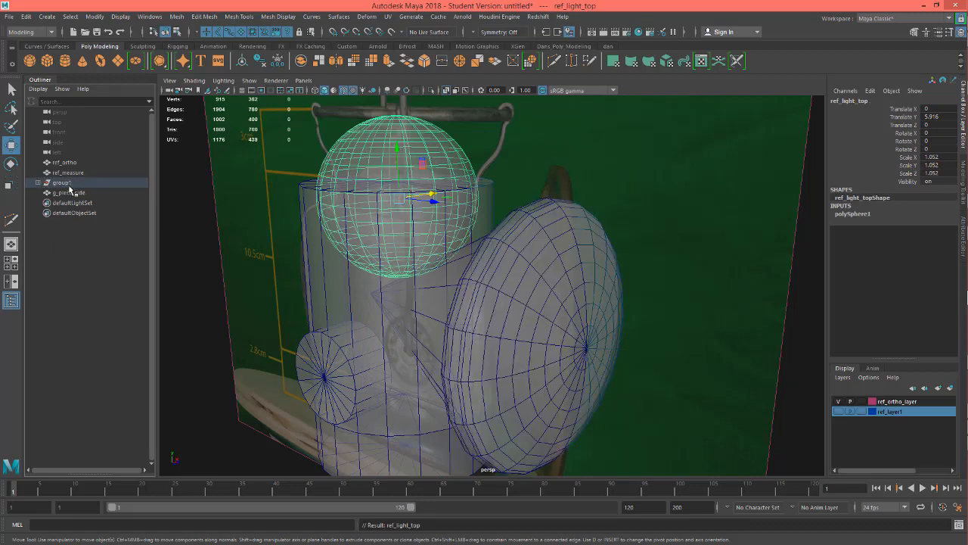
{"action": "double_click", "coordinate": [68, 186]}
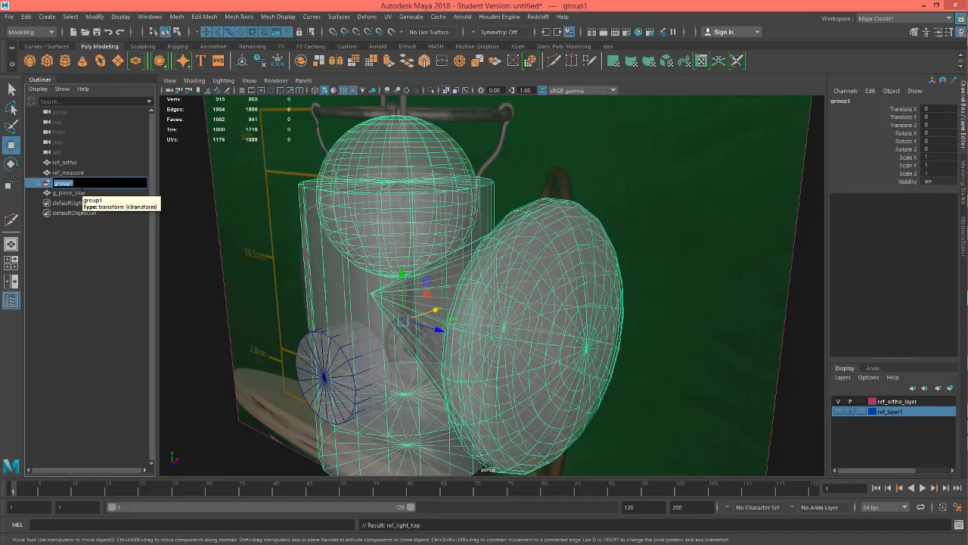
{"action": "type", "text": "ref_grp"}
{"action": "key", "text": "Return"}
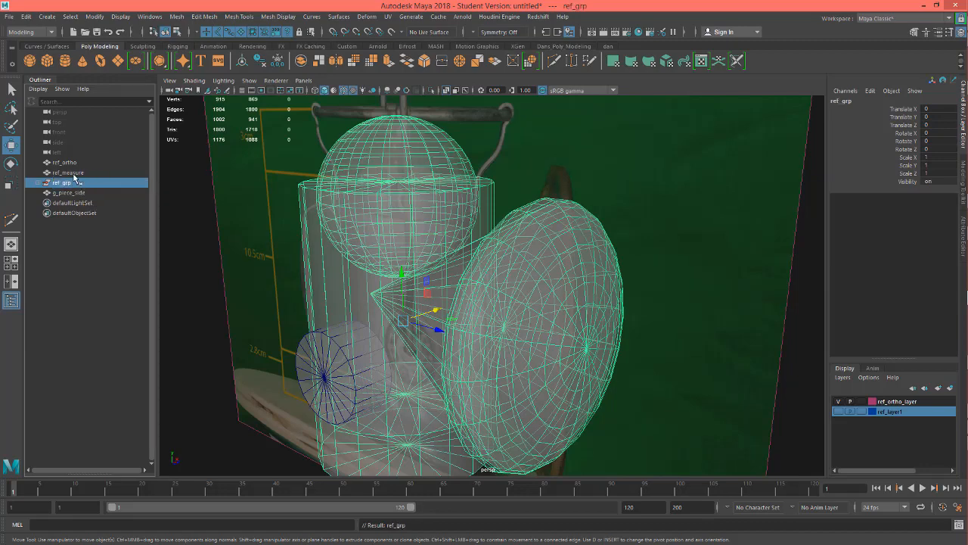
Parent the ref_ortho and ref_measure image planes under ref_grp and collapse the group in the outliner
{"action": "left_click", "coordinate": [76, 172]}
{"action": "left_click", "coordinate": [72, 162], "text": "shift"}
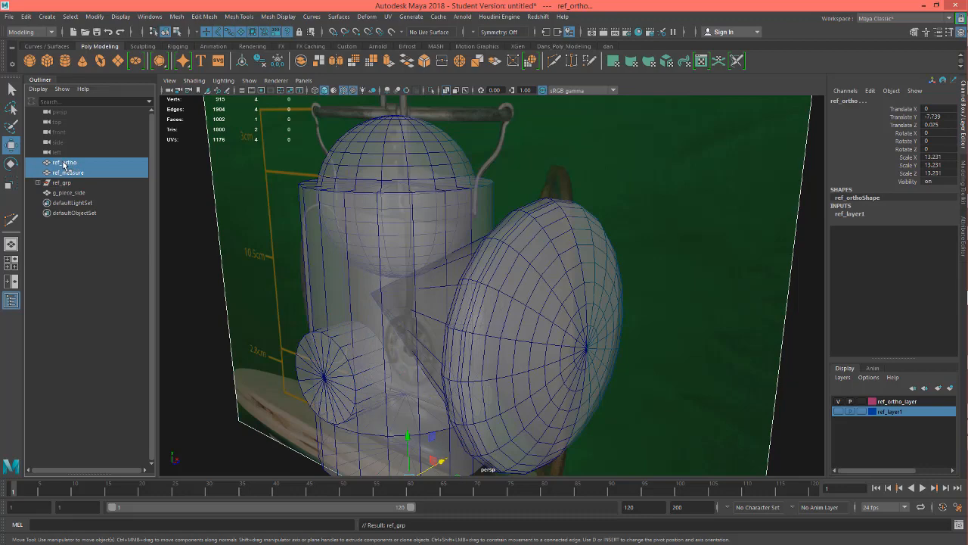
{"action": "left_click", "coordinate": [38, 183]}
{"action": "middle_click_drag", "start_coordinate": [66, 165], "coordinate": [66, 186]}
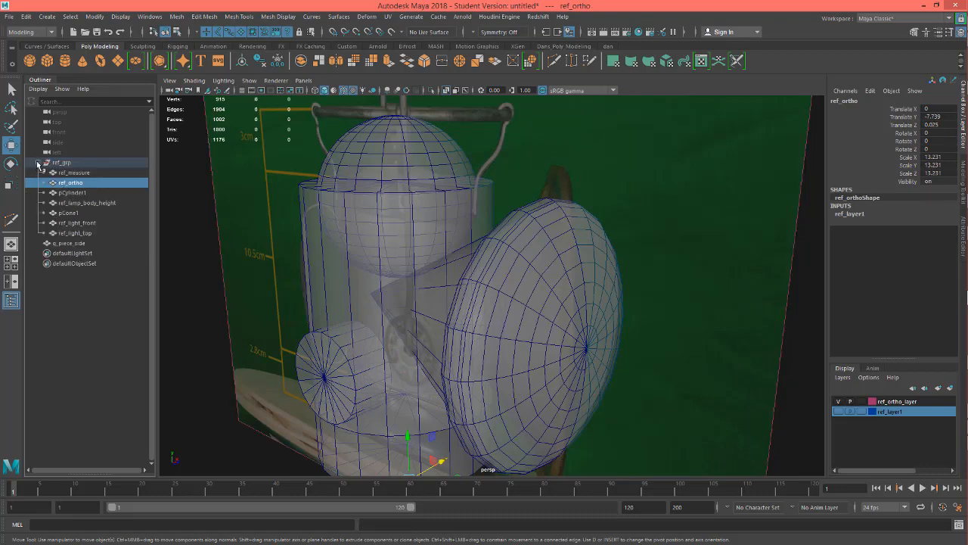
{"action": "left_click", "coordinate": [37, 162]}
{"action": "left_click_drag", "start_coordinate": [428, 279], "coordinate": [468, 295], "text": "alt"}
{"action": "middle_click_drag", "start_coordinate": [468, 295], "coordinate": [488, 431], "text": "alt"}
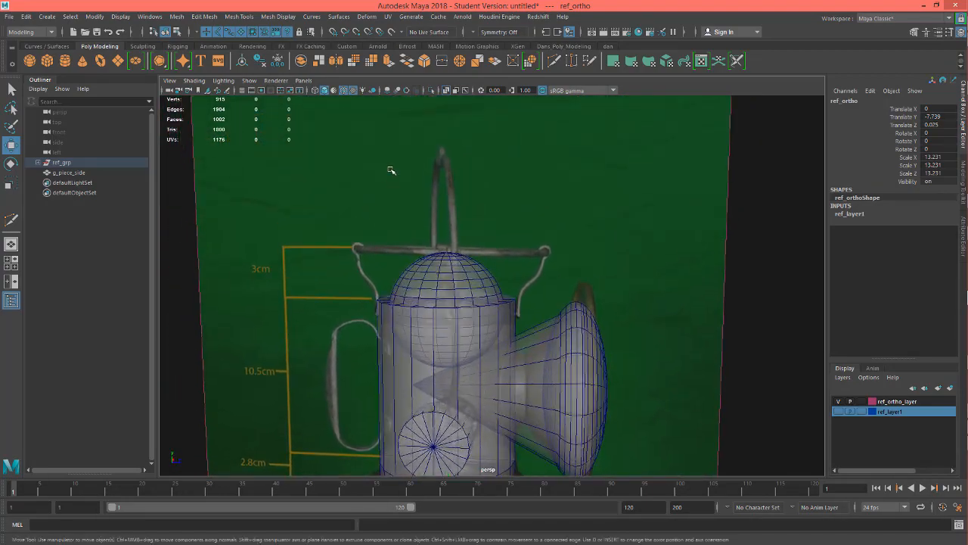